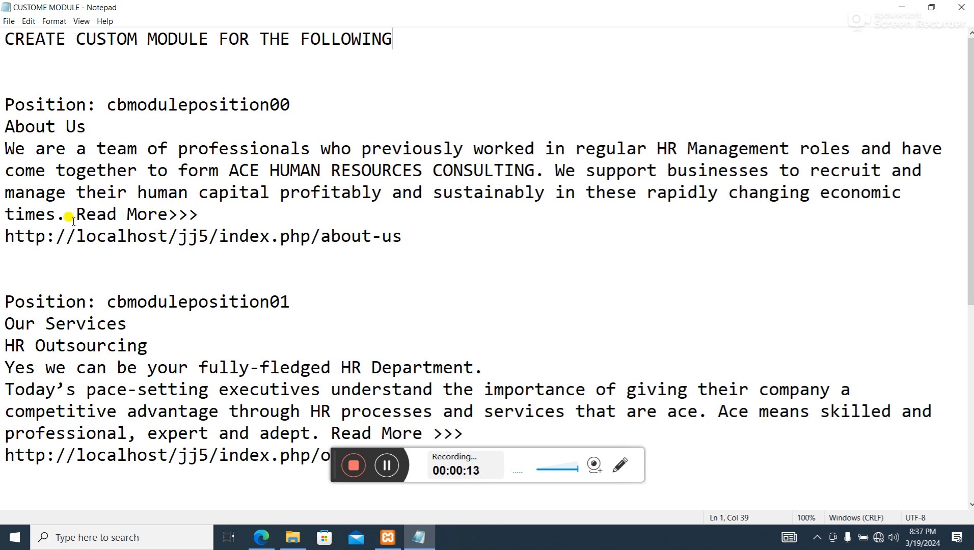
- Review the notes listing the text and link planned for each module position, cbmoduleposition00 through cbmoduleposition03
drag(65, 215, 1, 128)
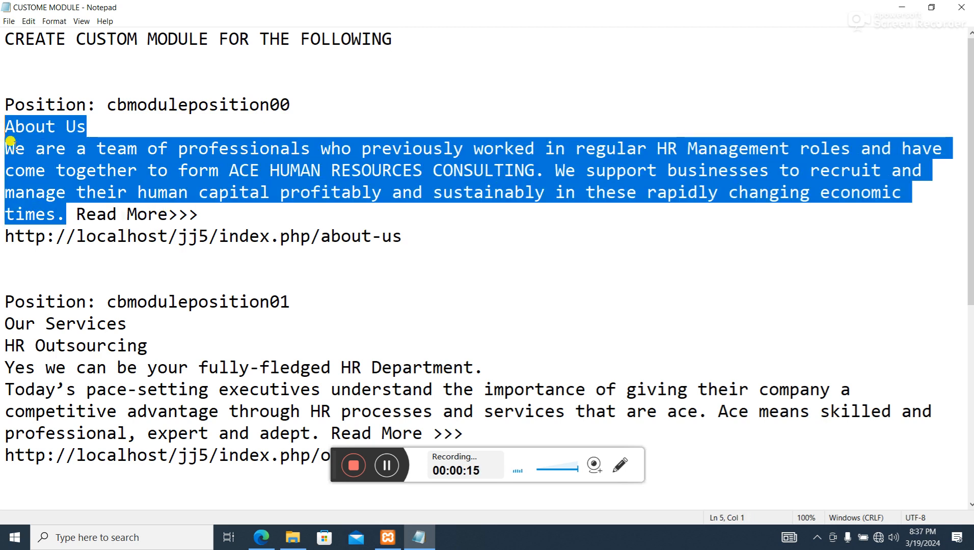
drag(86, 214, 217, 211)
drag(66, 236, 379, 249)
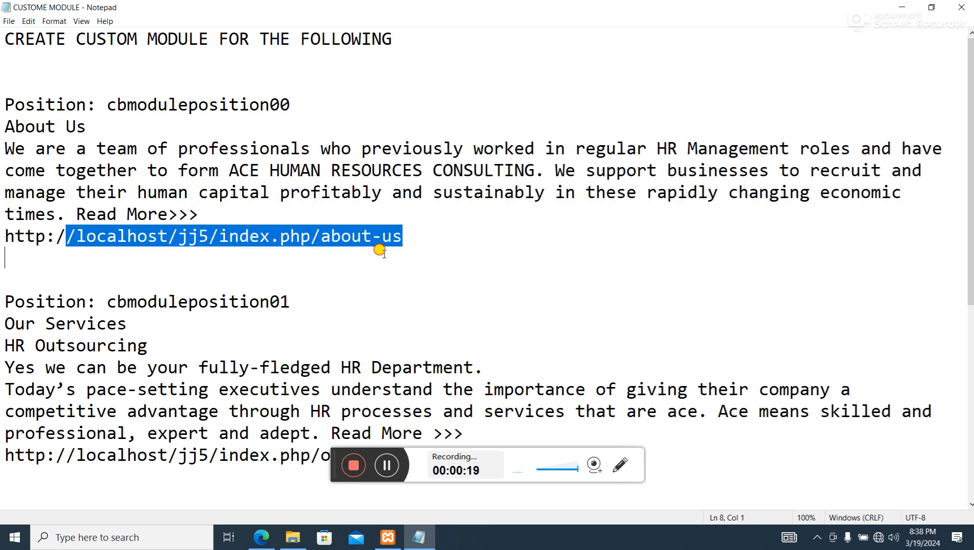
scroll(371, 238, down, 2)
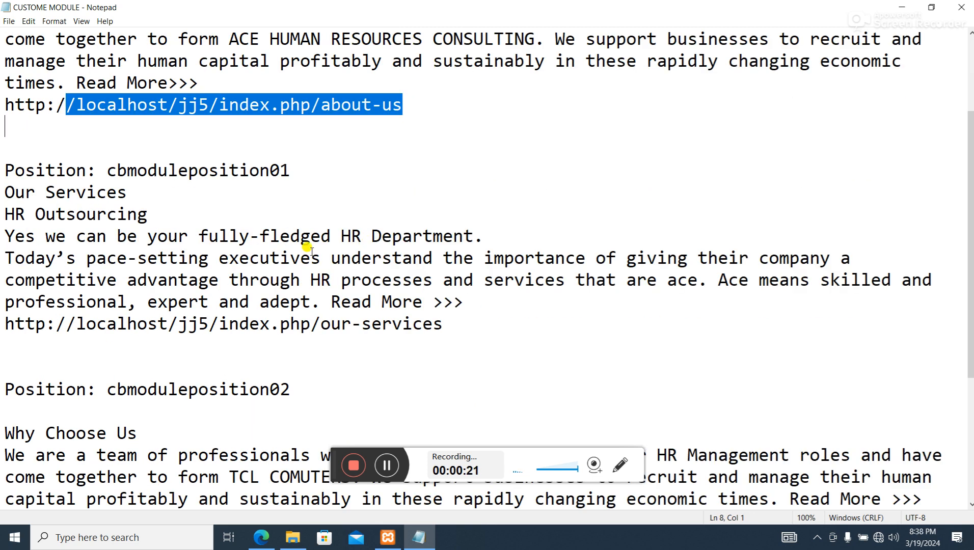
drag(292, 171, 3, 170)
drag(129, 193, 14, 194)
drag(116, 237, 372, 272)
click(341, 300)
drag(341, 301, 6, 324)
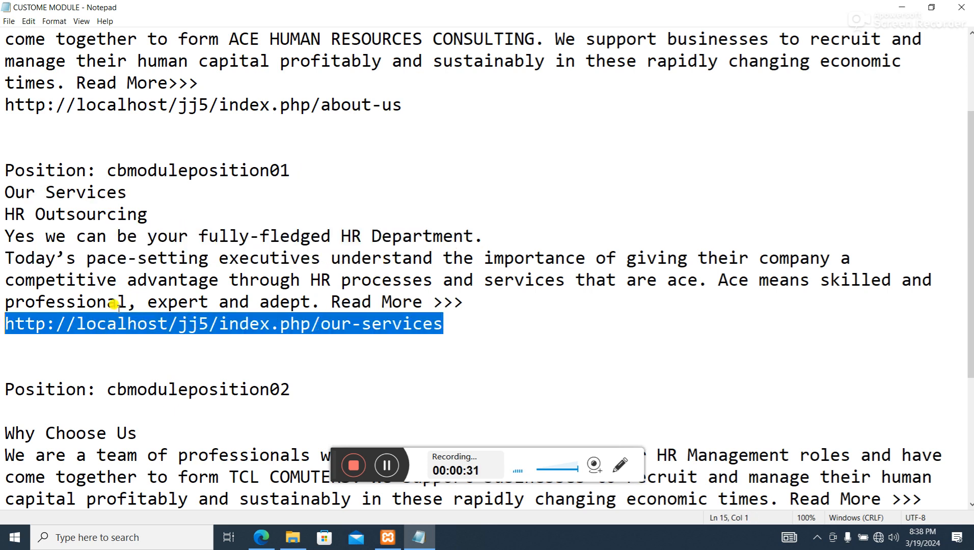
scroll(393, 299, down, 2)
scroll(402, 284, down, 1)
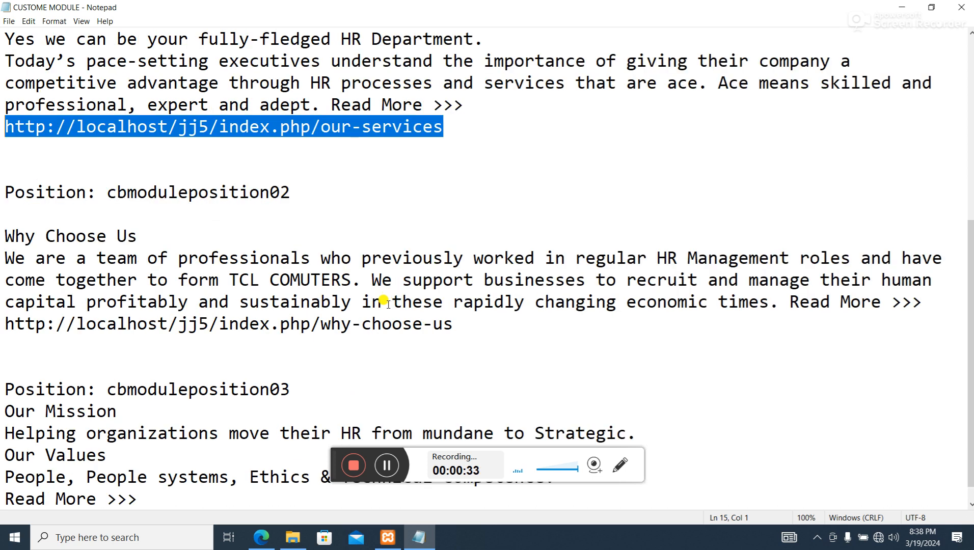
drag(136, 249, 126, 246)
click(3, 253)
scroll(234, 314, down, 1)
- Extend the "Our Mission" heading under cbmoduleposition03 in the notes so it reads "Our Mission/Our Vision"
drag(121, 388, 15, 389)
click(122, 389)
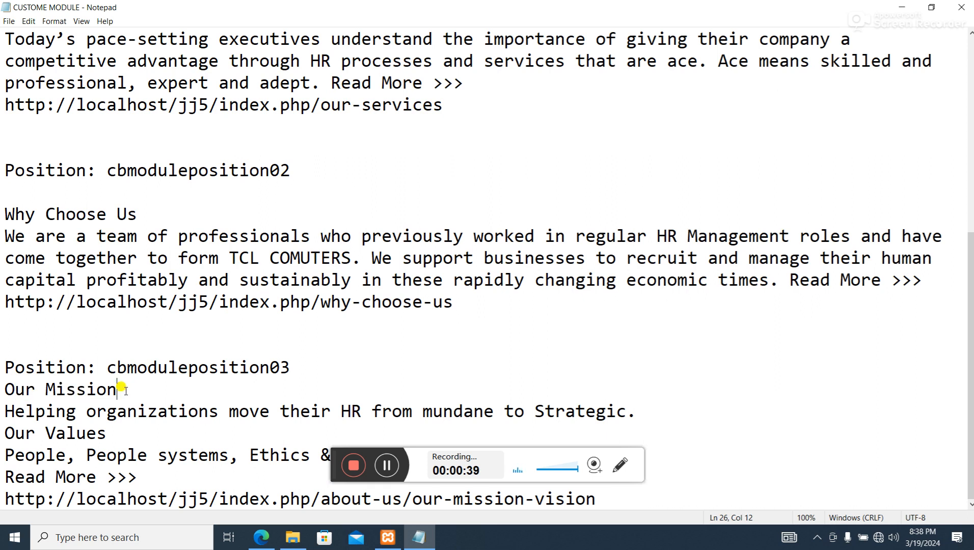
text(/)
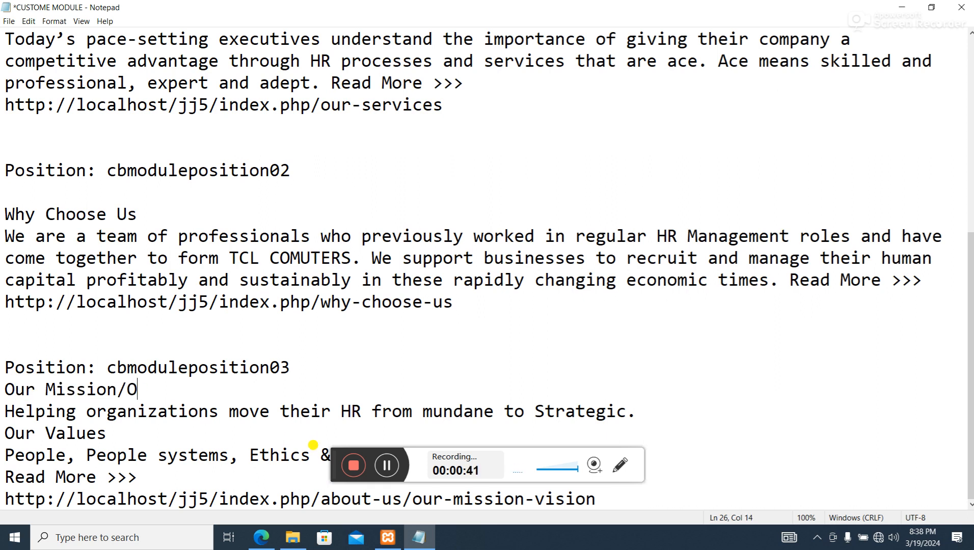
text(Our Vissi)
key(BackSpace)
key(BackSpace)
text(ion)
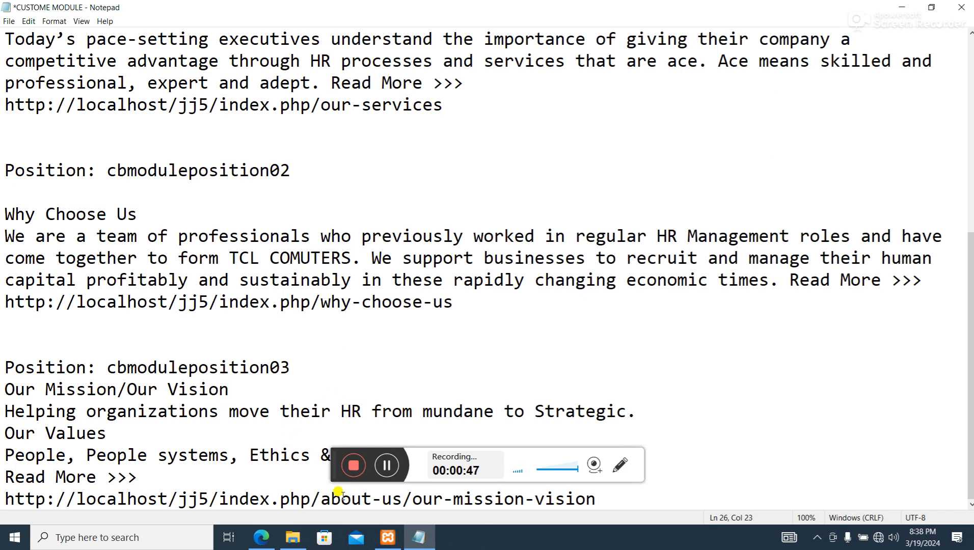
- Switch to the Joomla administrator in Edge and preview the Theme--200293-j4 site template to examine where cbmoduleposition00 to cbmoduleposition03 sit
click(262, 538)
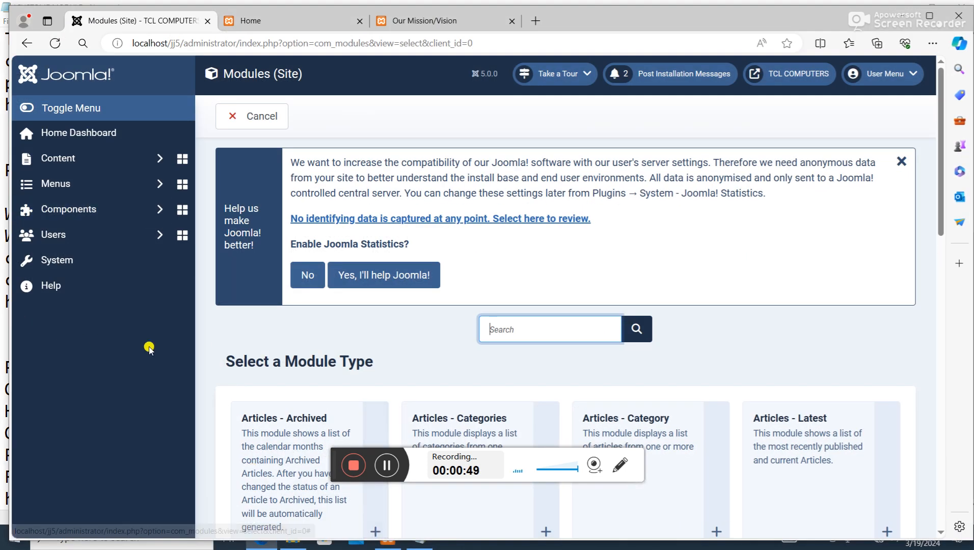
click(77, 262)
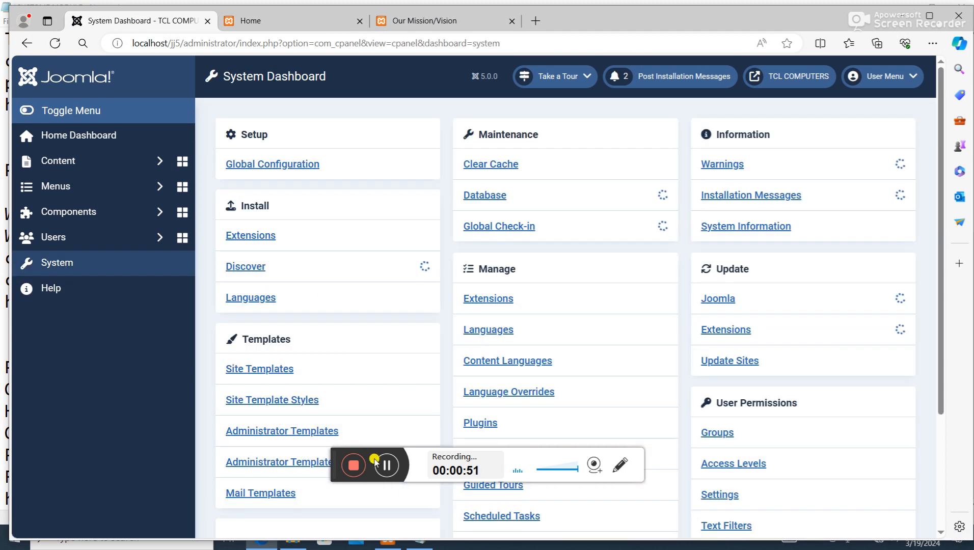
drag(335, 455, 528, 455)
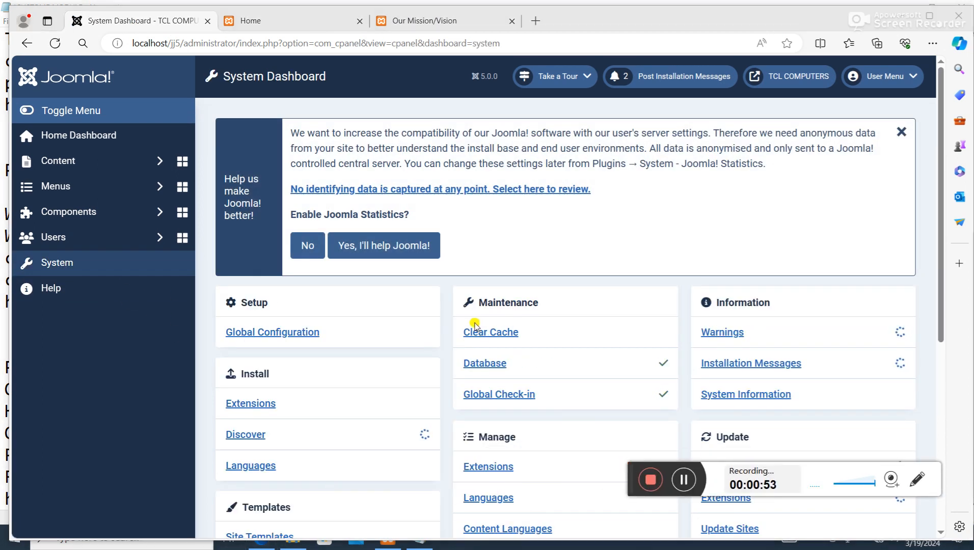
scroll(209, 344, down, 4)
click(281, 321)
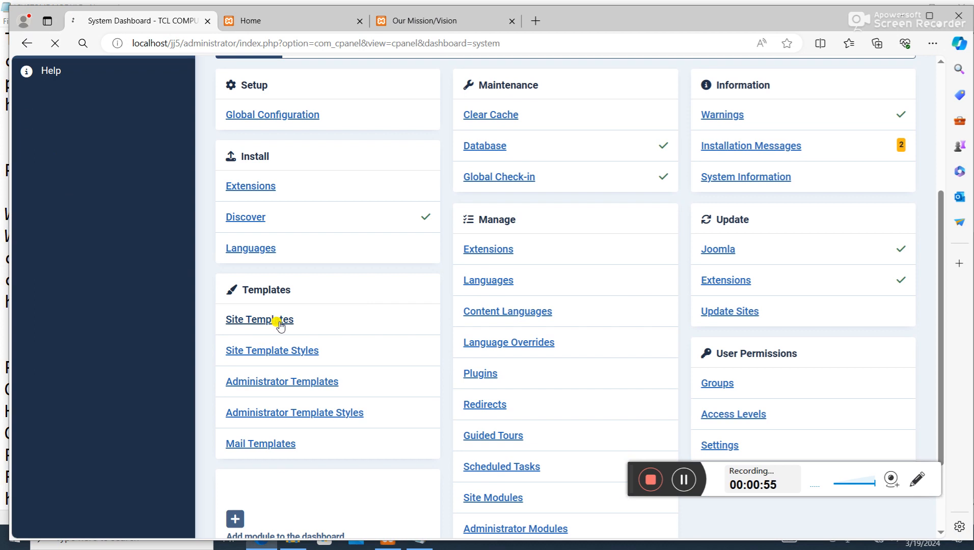
scroll(438, 369, down, 2)
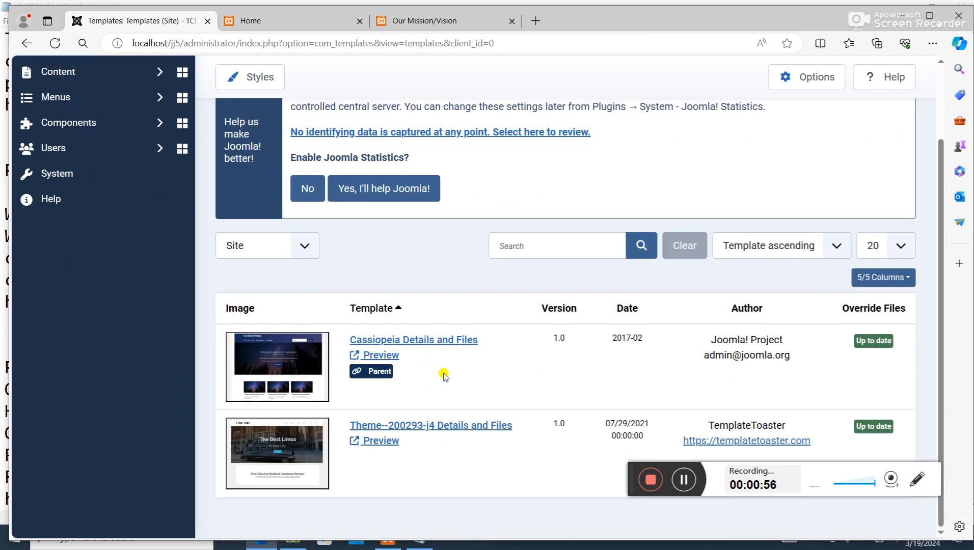
click(381, 441)
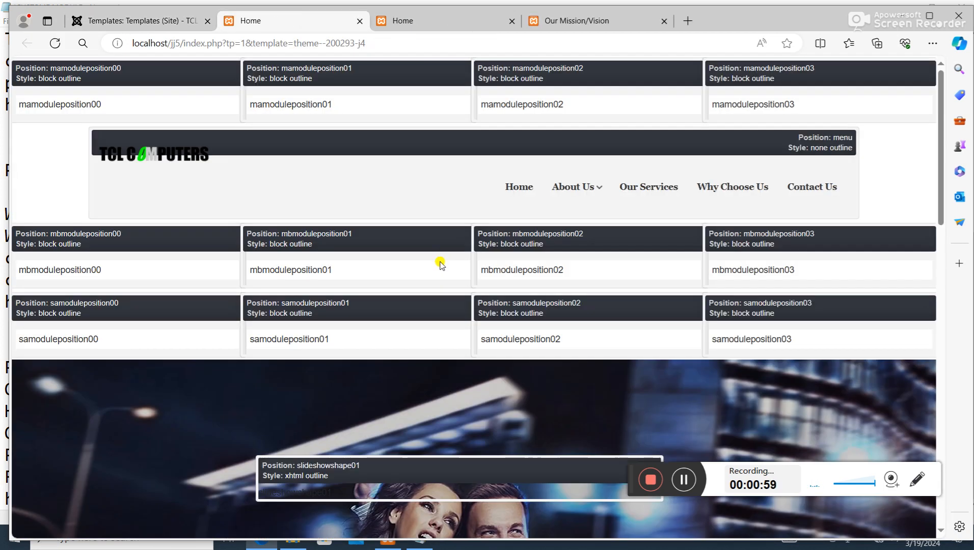
scroll(443, 262, down, 10)
scroll(440, 282, down, 3)
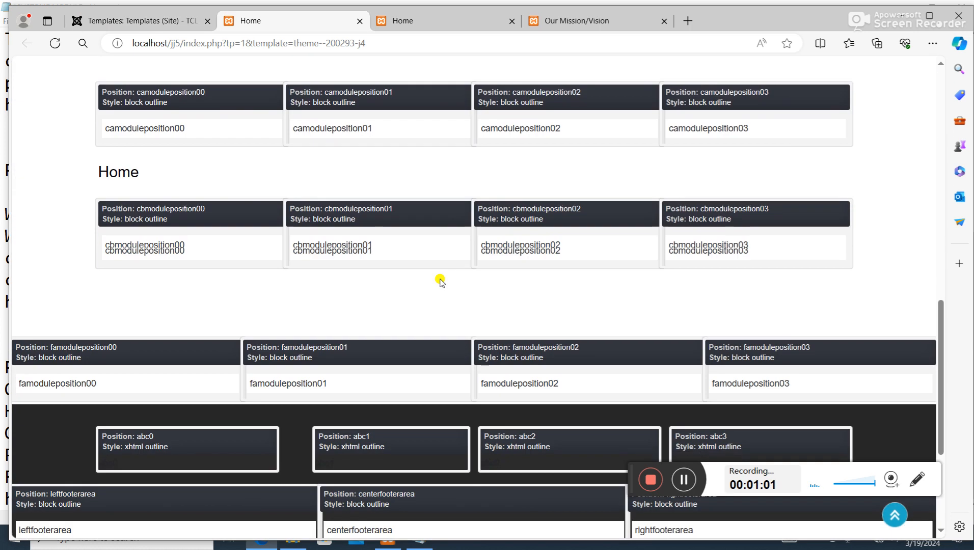
scroll(453, 285, up, 1)
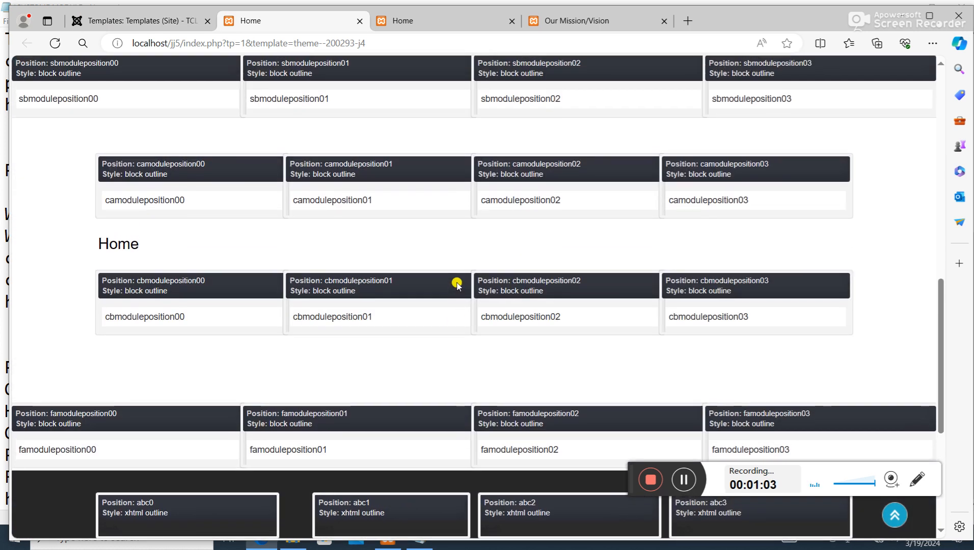
scroll(433, 295, down, 1)
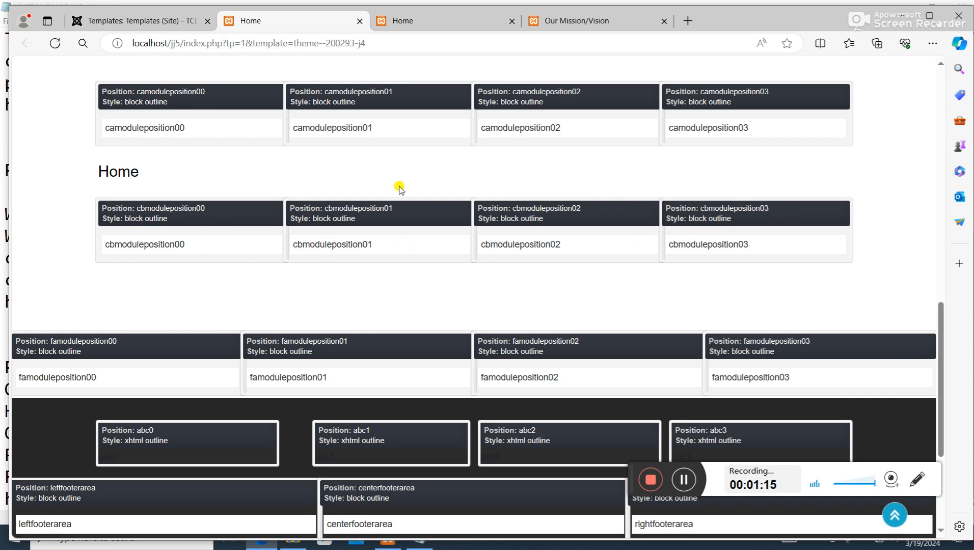
- Leave the template preview and return to the beginning of the Notepad notes to check the first module's content
click(153, 21)
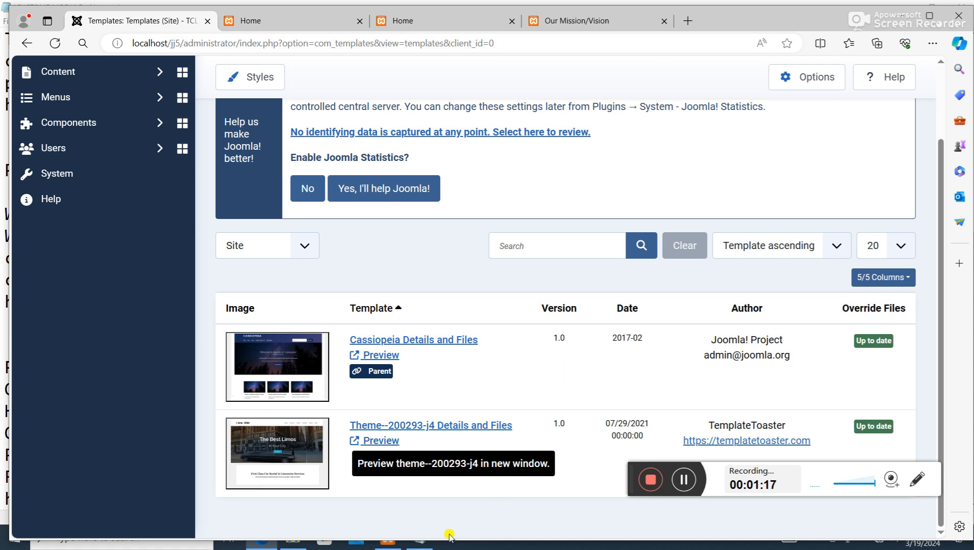
click(901, 14)
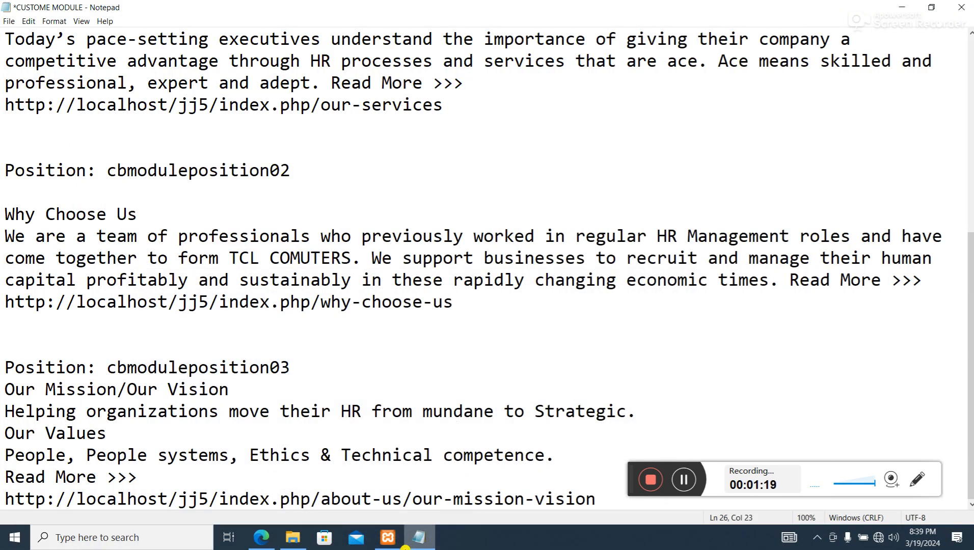
scroll(301, 386, up, 6)
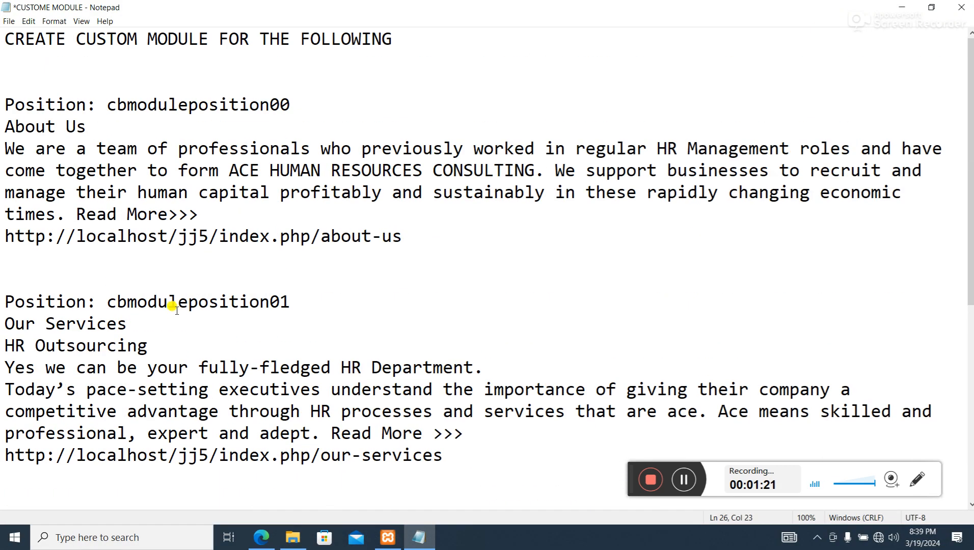
- Switch back to the Joomla administrator in Edge and create a new site module of the Custom type
click(258, 536)
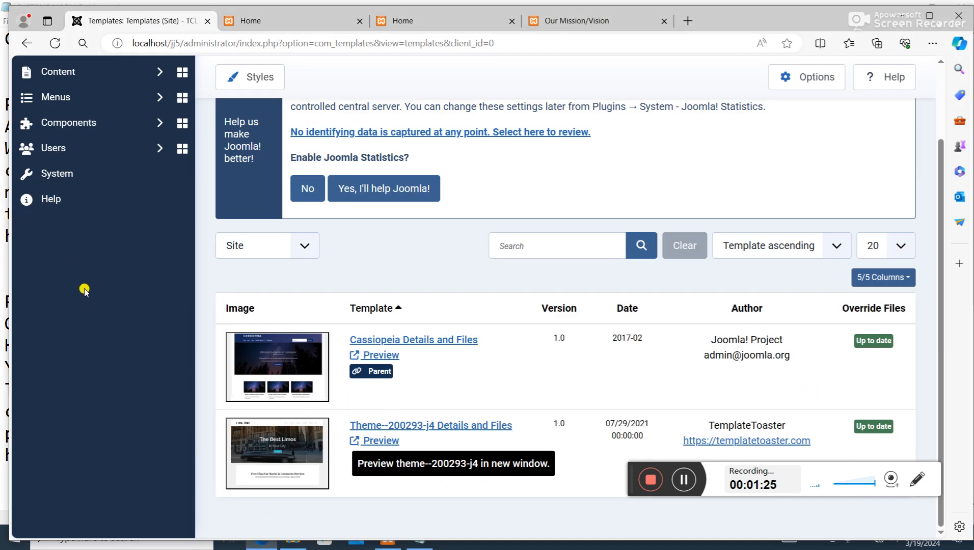
click(66, 175)
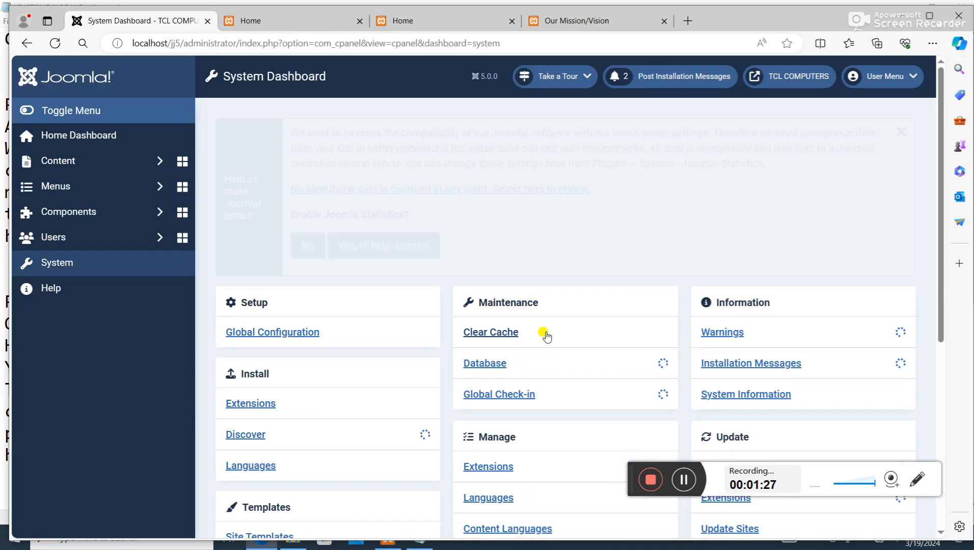
scroll(544, 336, down, 5)
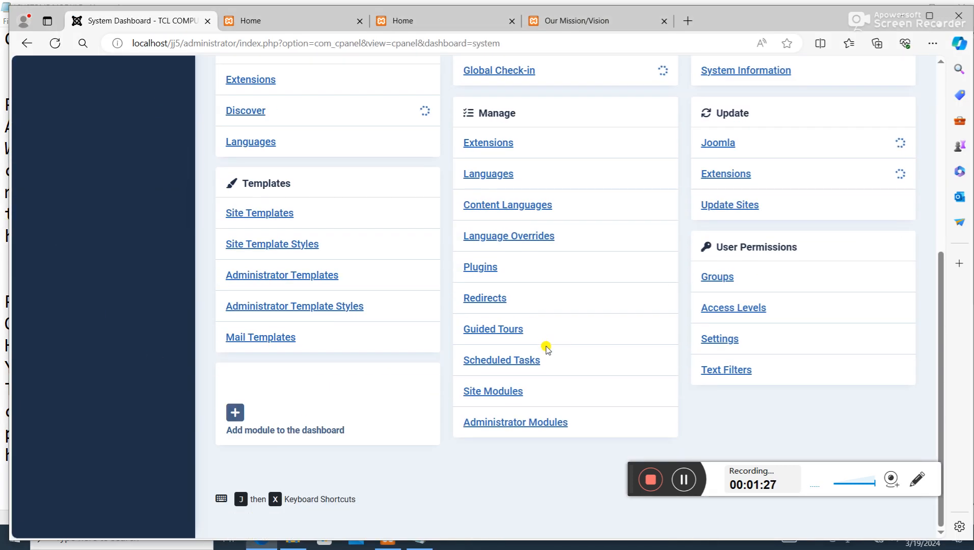
click(489, 392)
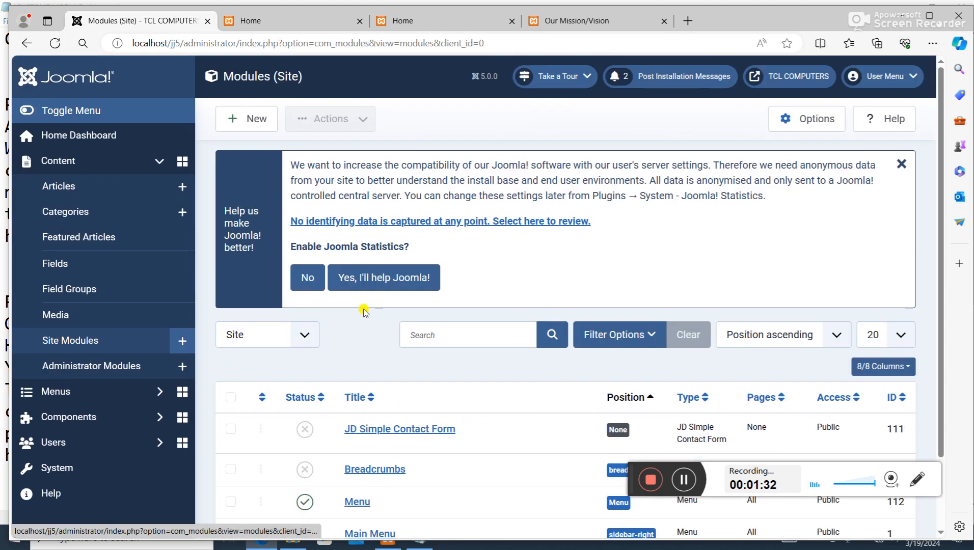
click(254, 119)
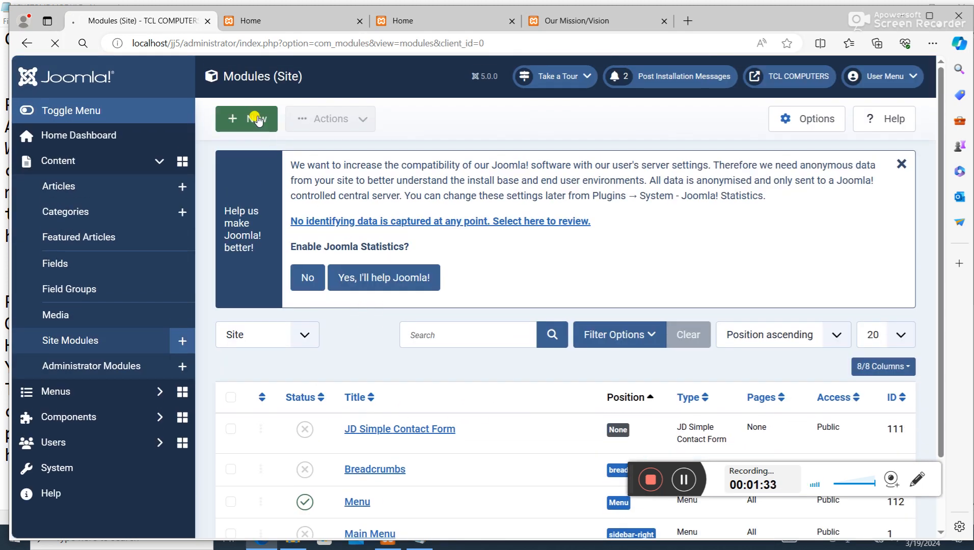
scroll(579, 253, down, 10)
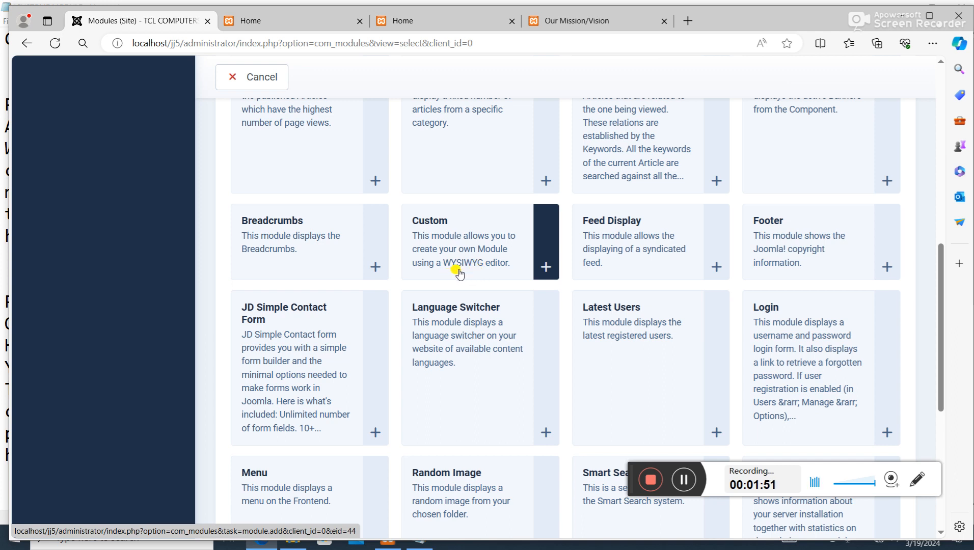
click(487, 249)
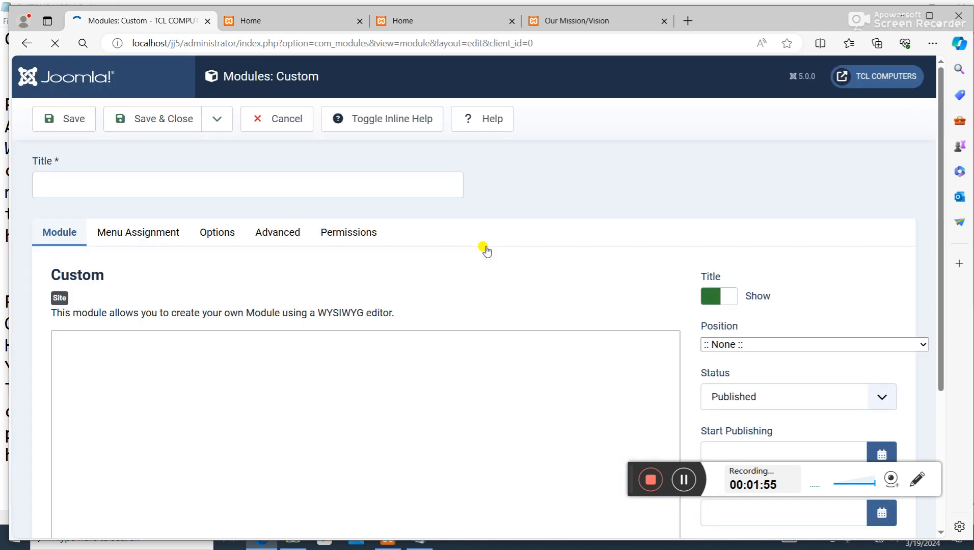
- Switch to the Notepad notes and copy the cbmoduleposition00 text from the "About Us" heading through "Read More>>>"
scroll(426, 404, down, 4)
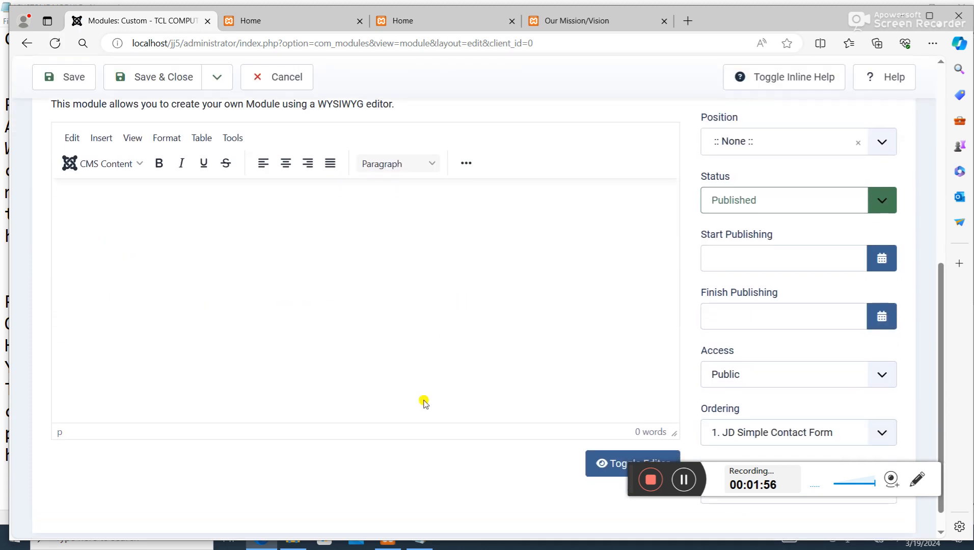
click(419, 542)
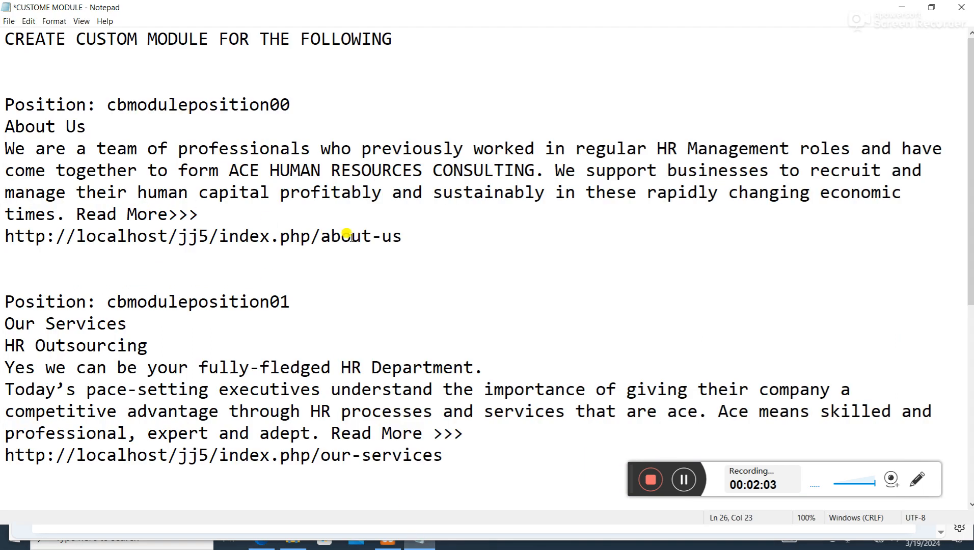
drag(199, 216, 1, 136)
click(209, 192)
drag(7, 124, 218, 210)
right_click(97, 154)
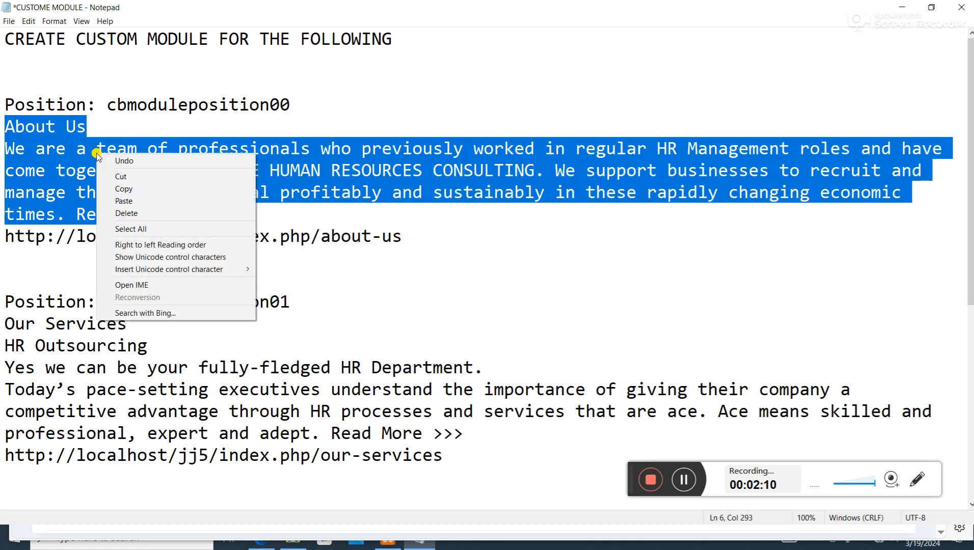
click(153, 188)
- Return to the Custom module form and paste the copied About Us text into its content editor
click(902, 6)
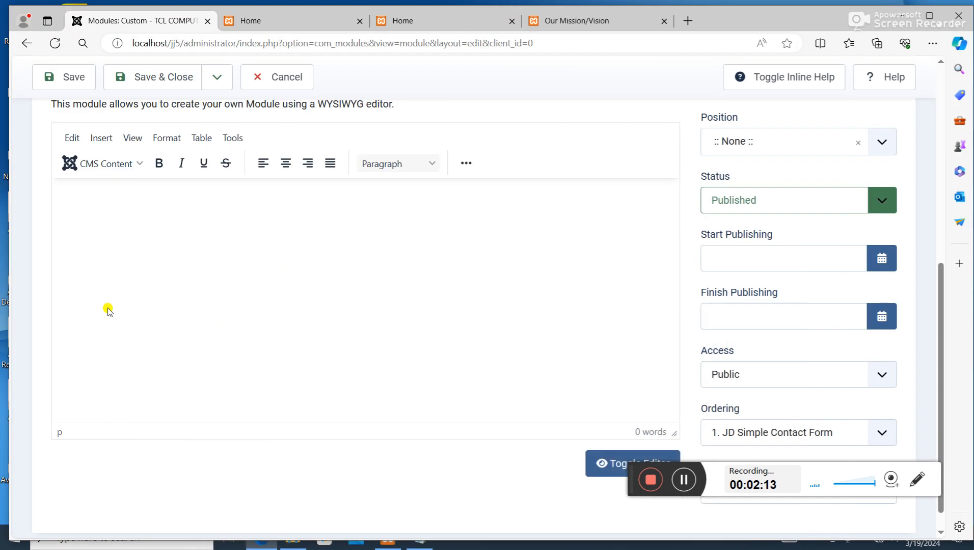
click(190, 249)
key(ctrl+v)
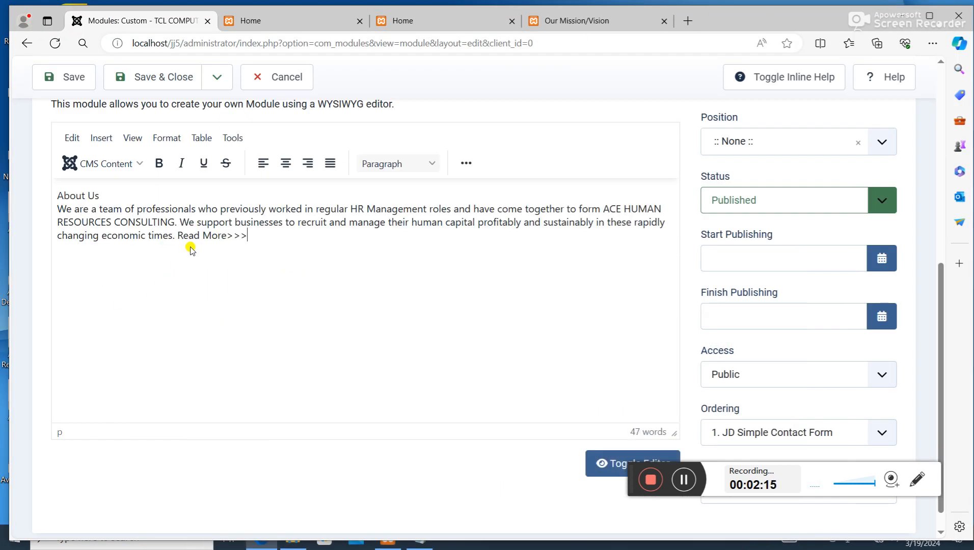
scroll(31, 353, up, 3)
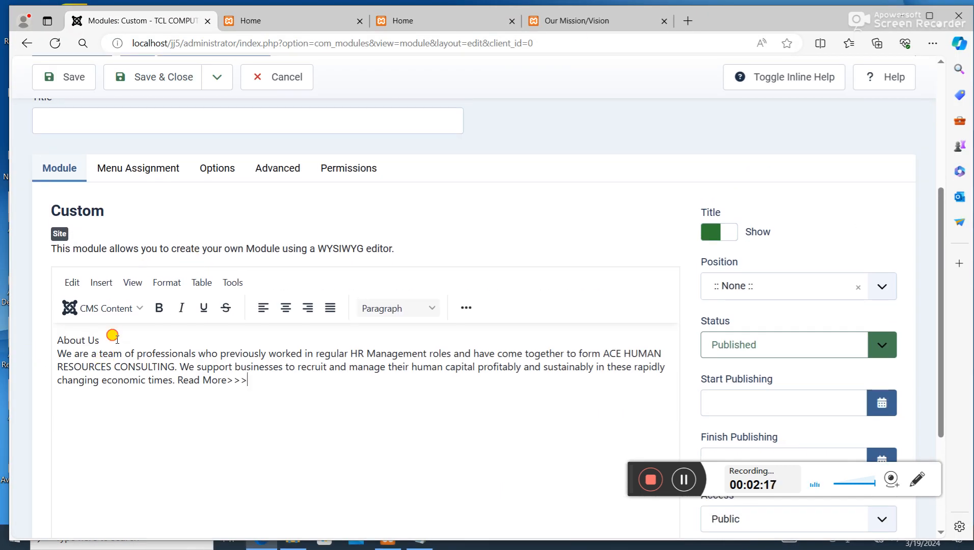
drag(113, 337, 32, 336)
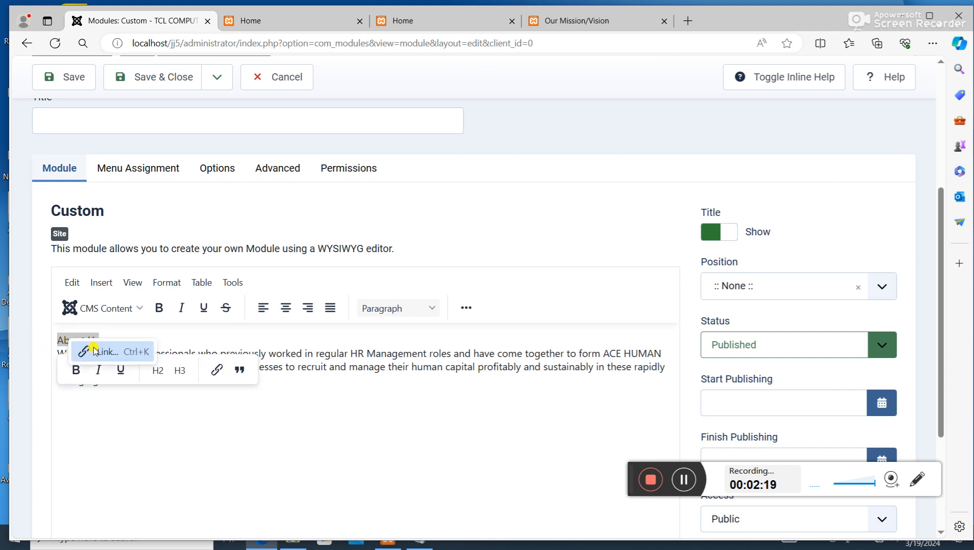
click(159, 422)
drag(105, 337, 35, 331)
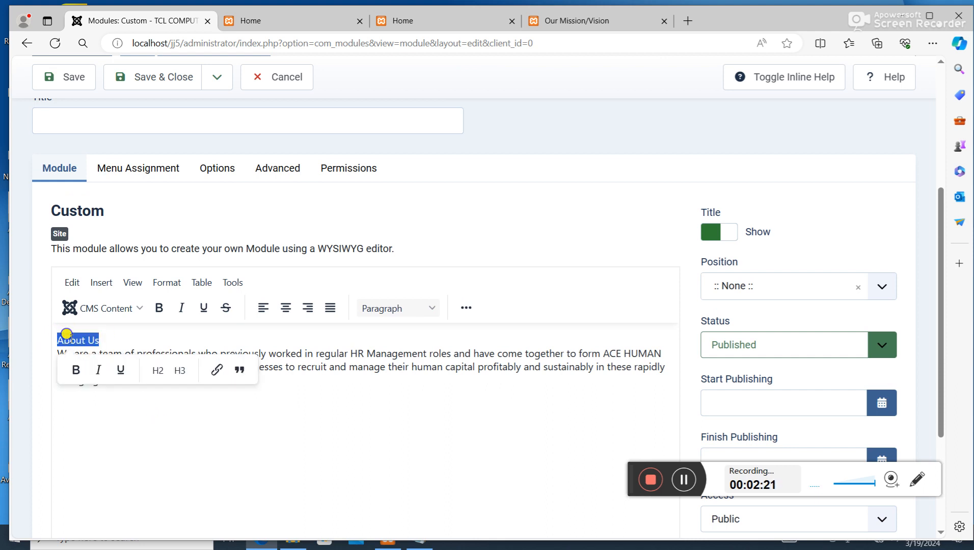
right_click(68, 336)
click(182, 430)
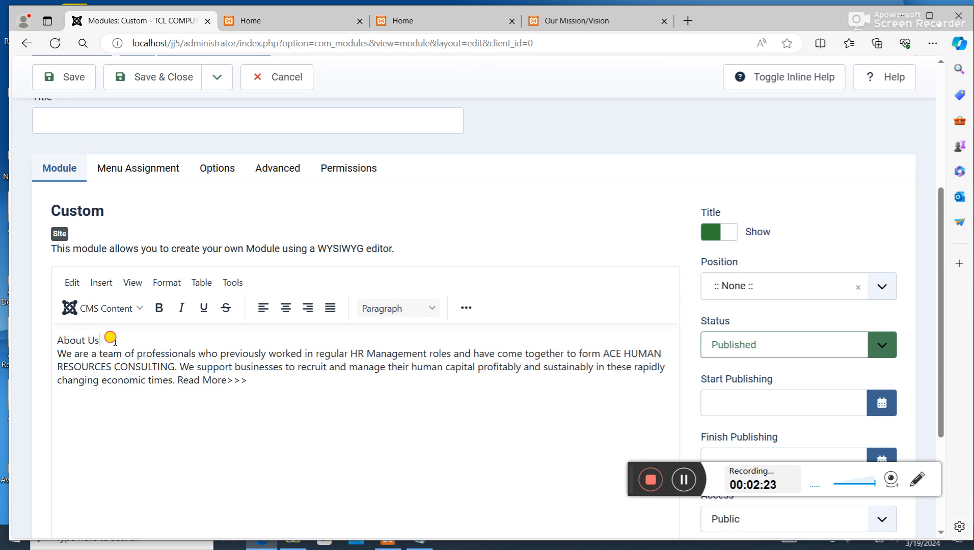
- Delete the "About Us" heading and its empty line from the module content, and title the module About Us
drag(115, 341, 31, 307)
key(BackSpace)
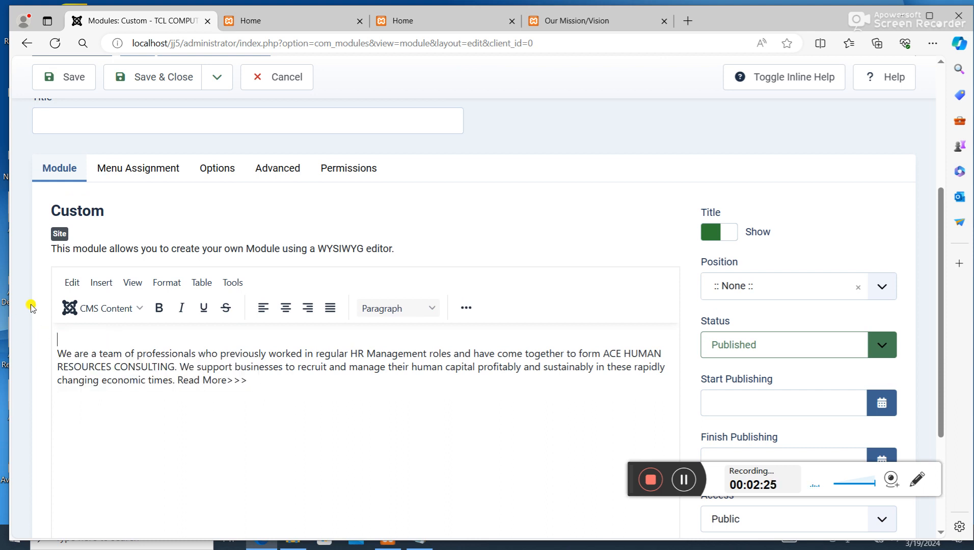
click(164, 124)
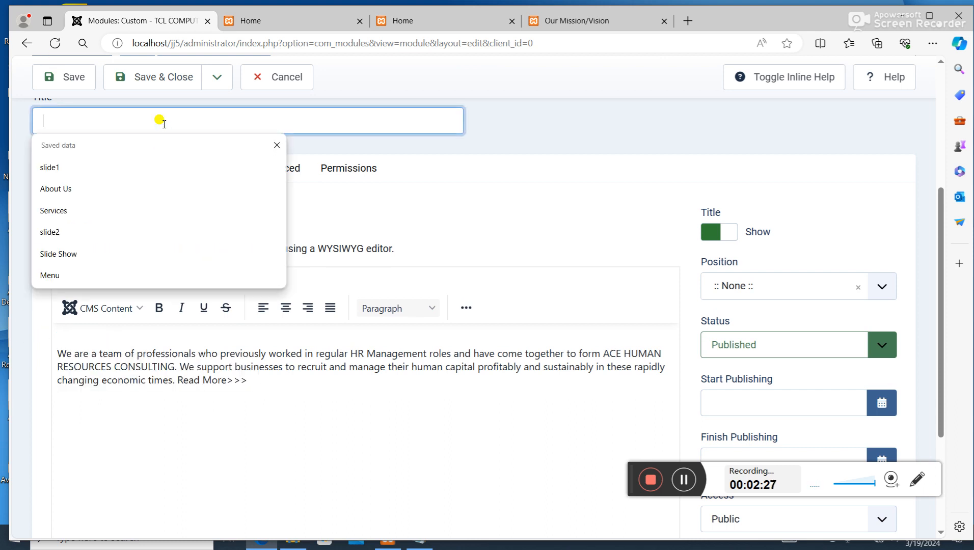
key(Down)
key(Down)
key(Return)
click(125, 333)
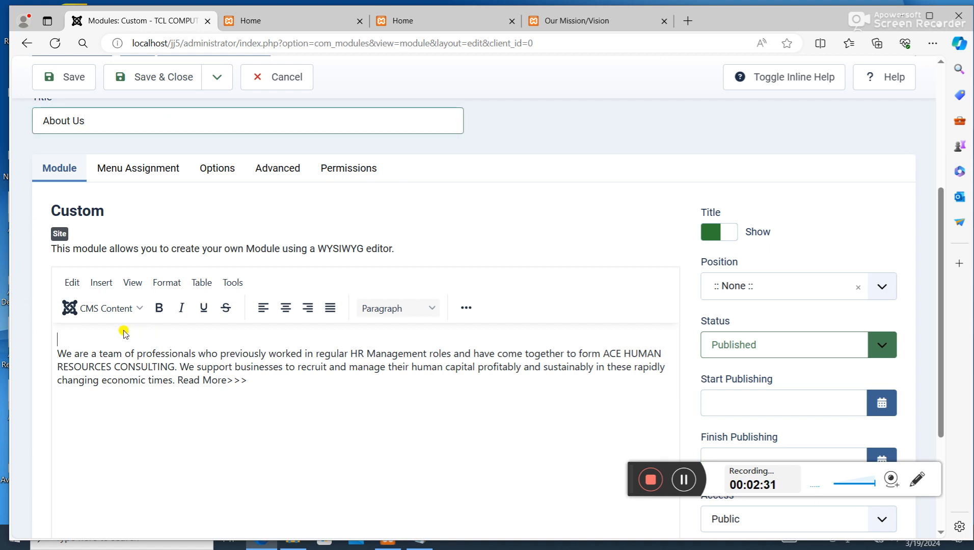
key(Delete)
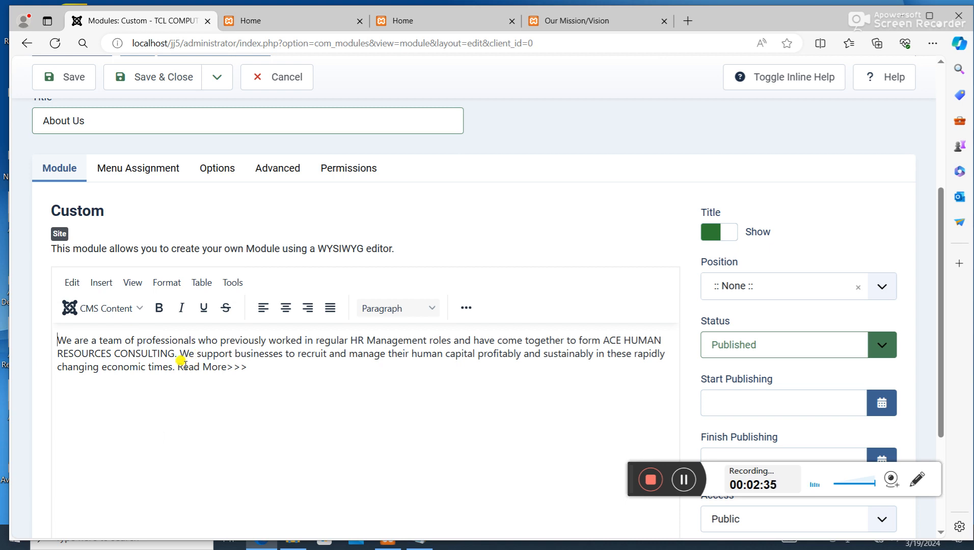
drag(437, 538, 447, 504)
click(419, 537)
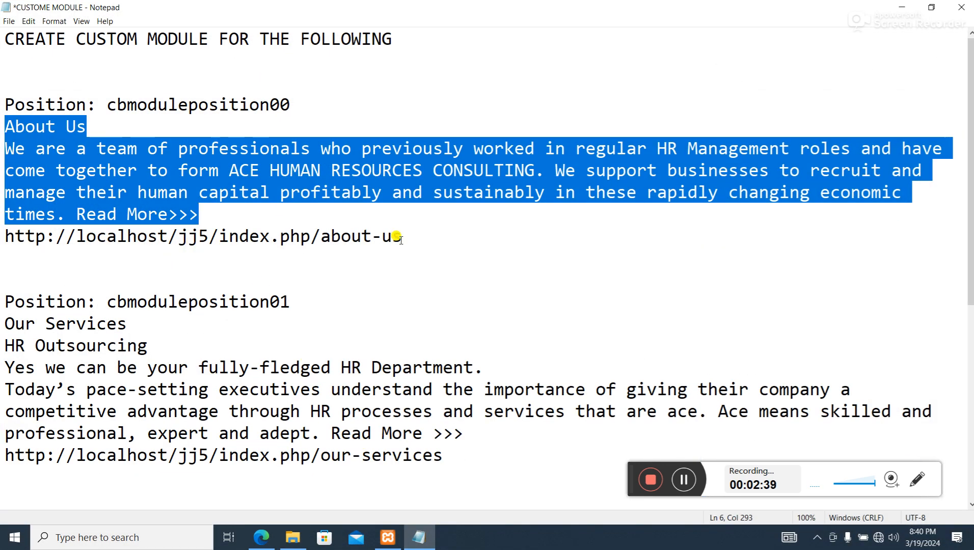
click(412, 237)
drag(413, 237, 4, 237)
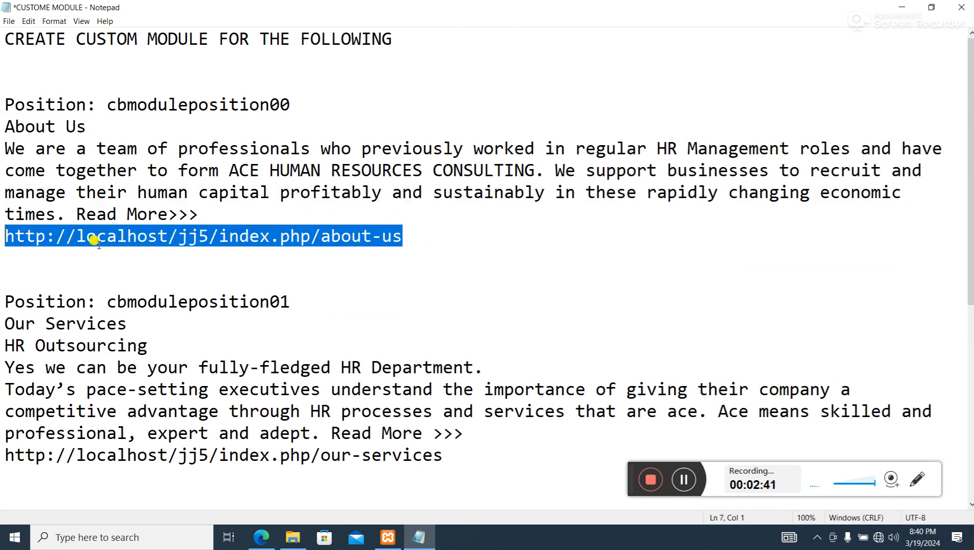
right_click(119, 237)
click(174, 274)
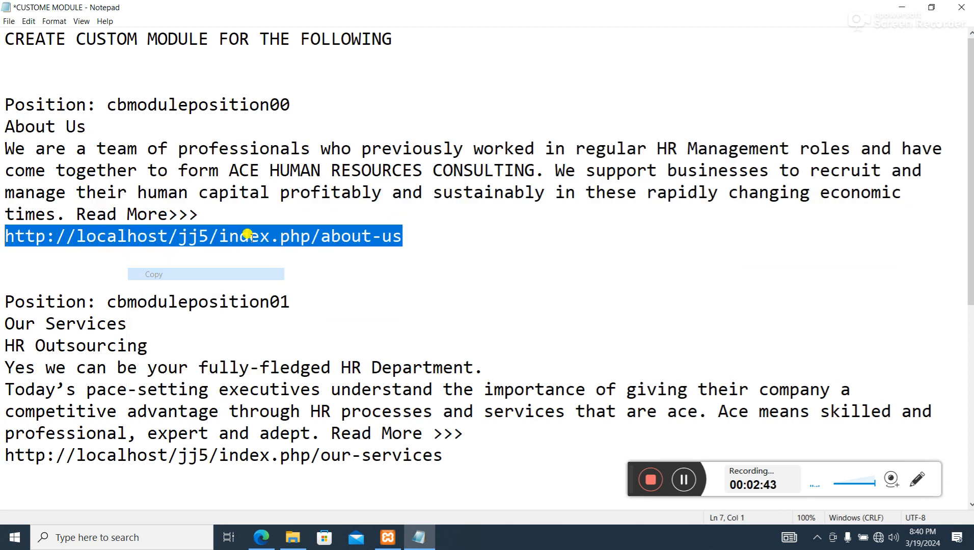
click(902, 7)
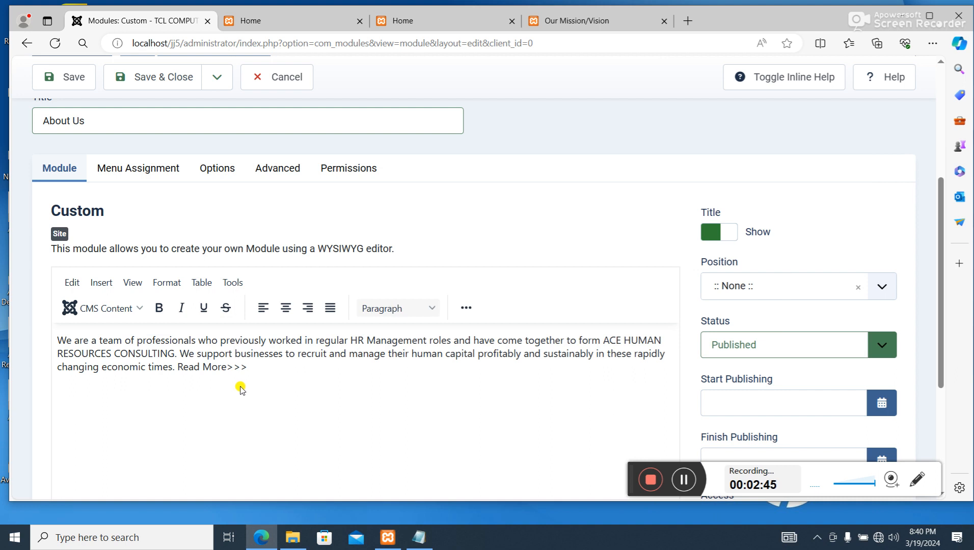
drag(247, 368, 178, 363)
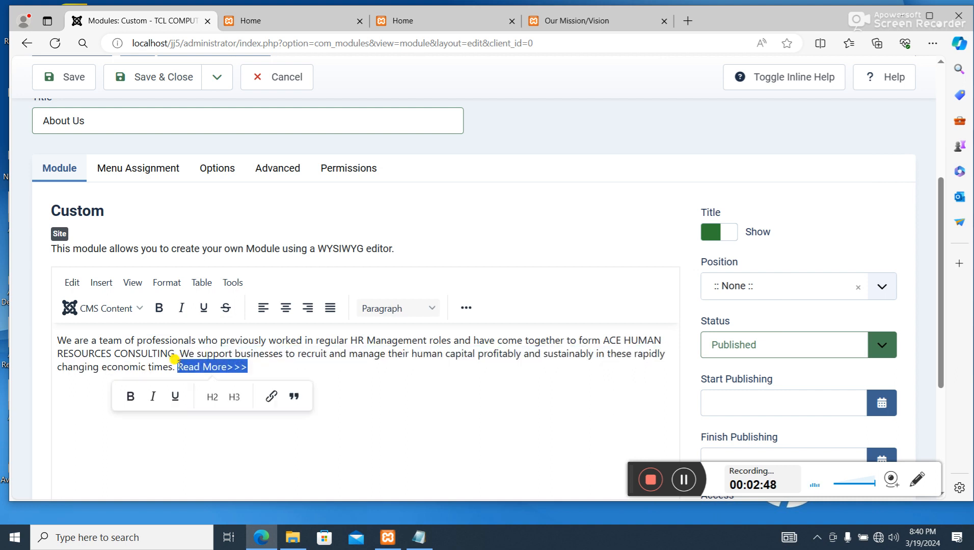
click(271, 397)
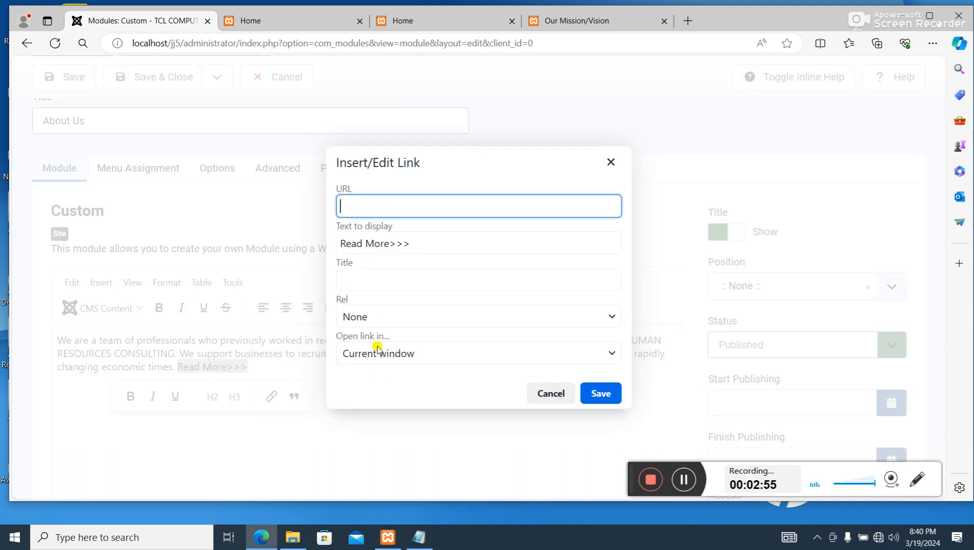
click(419, 538)
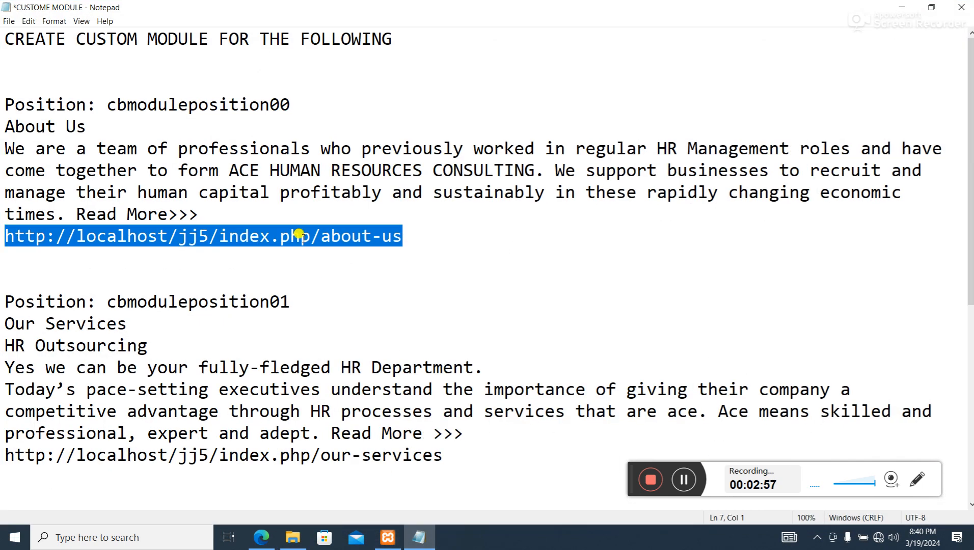
right_click(302, 240)
click(357, 277)
click(903, 6)
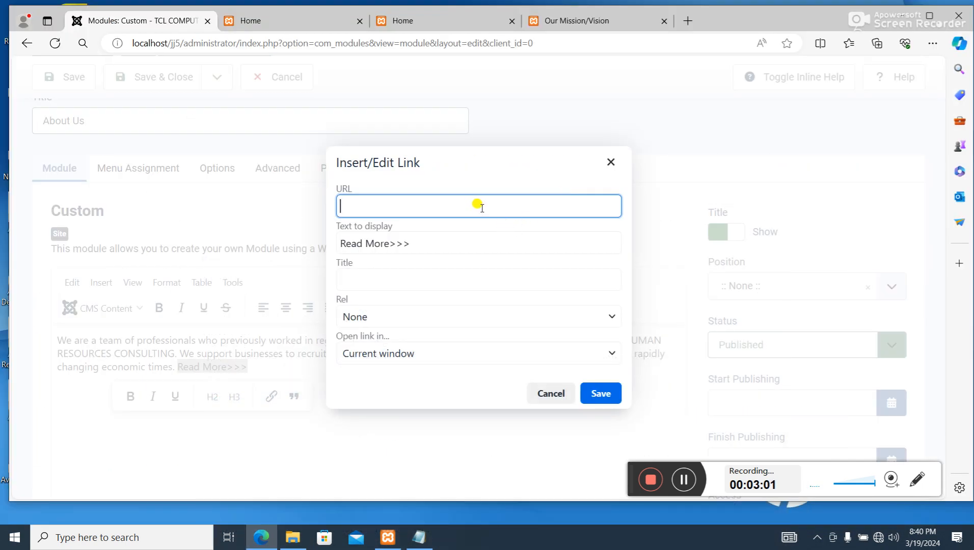
key(ctrl+v)
click(501, 172)
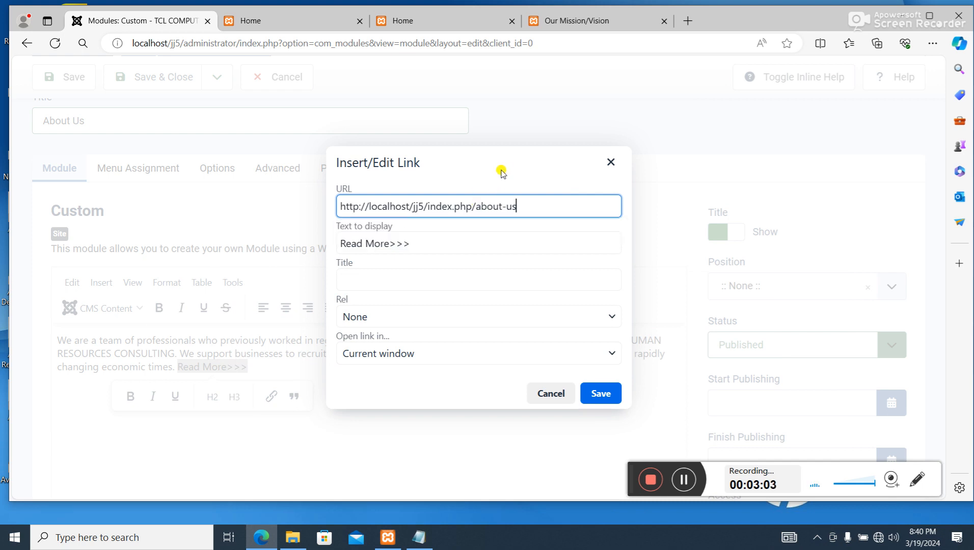
- Title the link About Us, make it open in a new window and save it
click(363, 276)
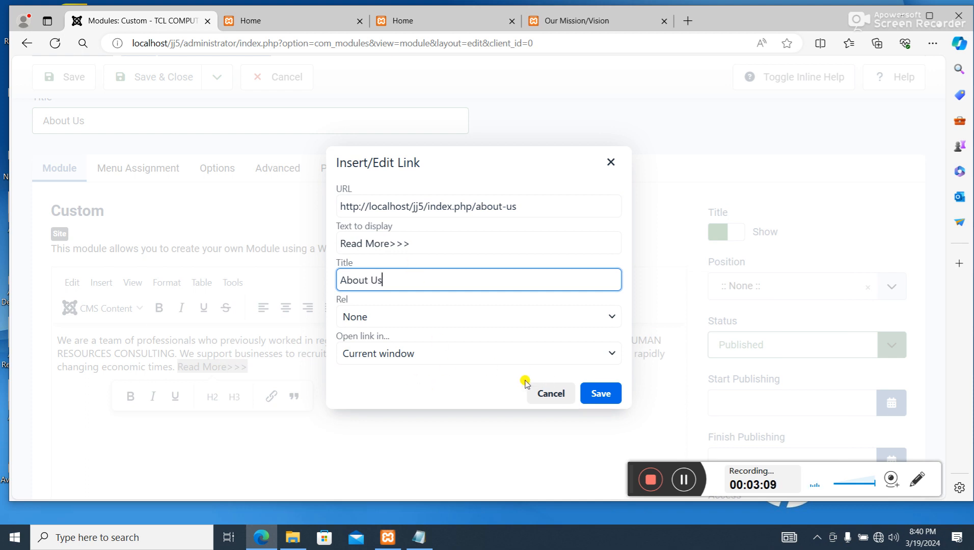
click(611, 354)
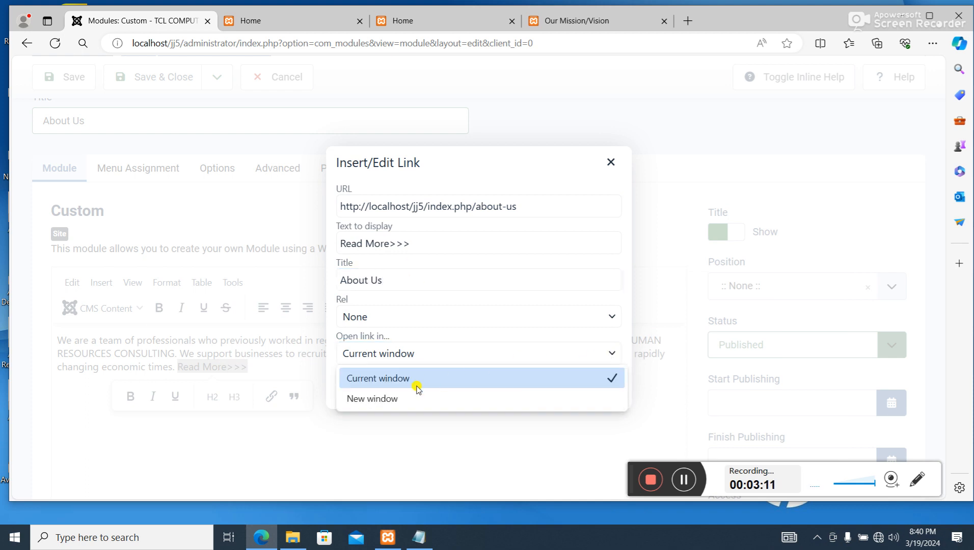
click(390, 399)
click(494, 353)
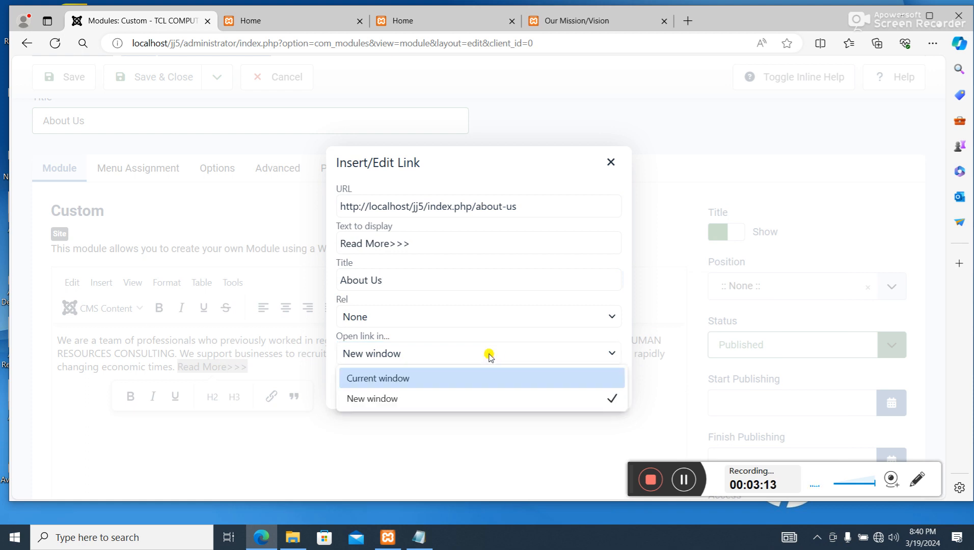
click(375, 398)
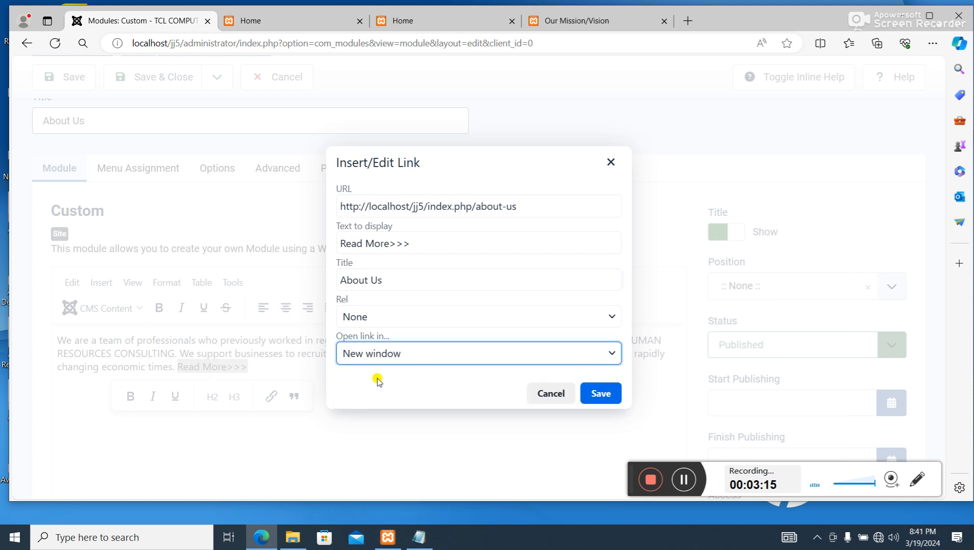
click(602, 393)
click(363, 401)
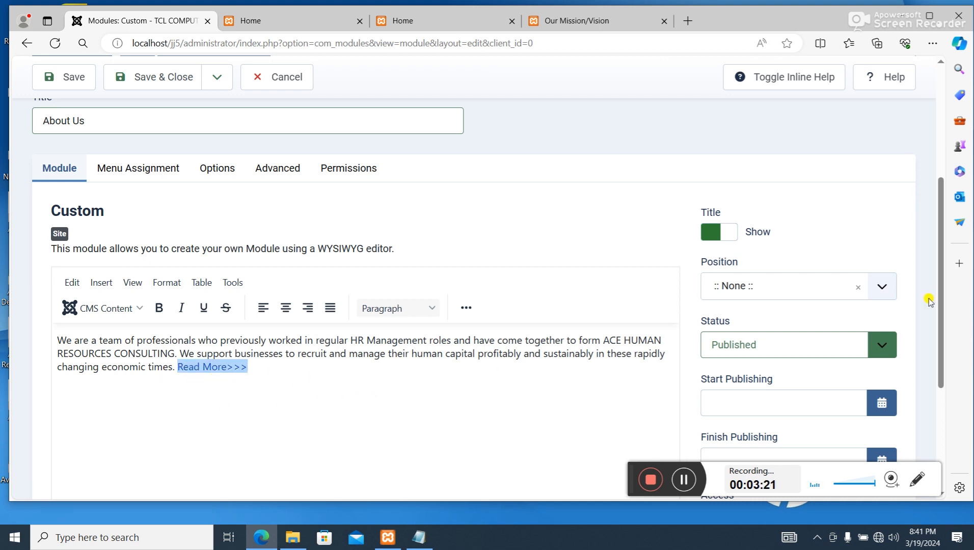
- Check the position name given for the About Us module in the Notepad notes and return to the module form
click(419, 538)
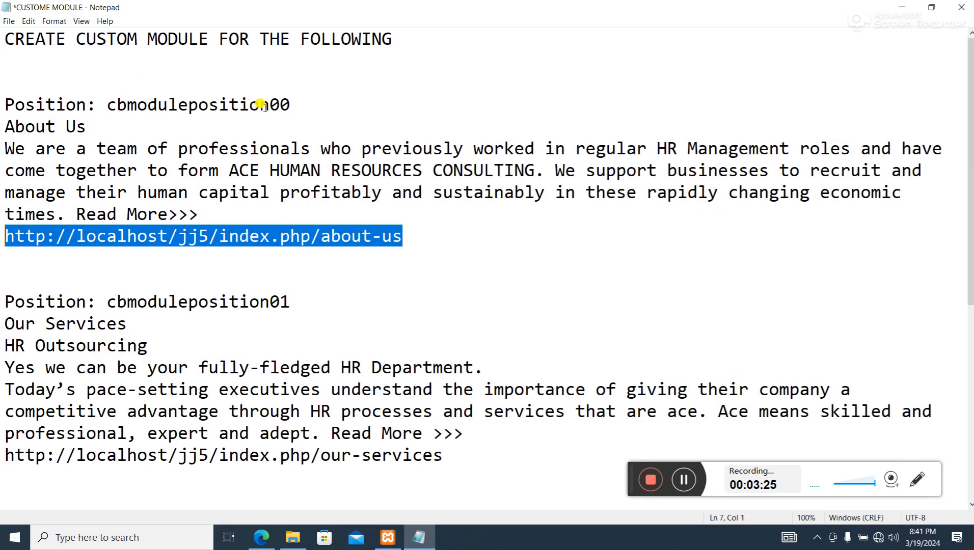
drag(292, 104, 96, 101)
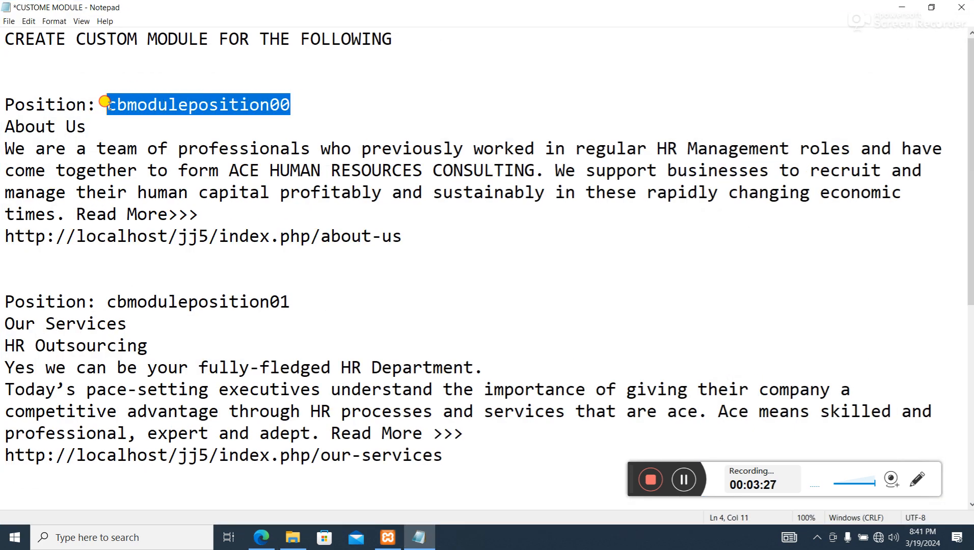
click(901, 7)
- Assign the About Us module to position CAModulePosition00 of the Theme--200293-j4 template
scroll(785, 206, down, 2)
scroll(816, 209, up, 2)
scroll(843, 209, down, 6)
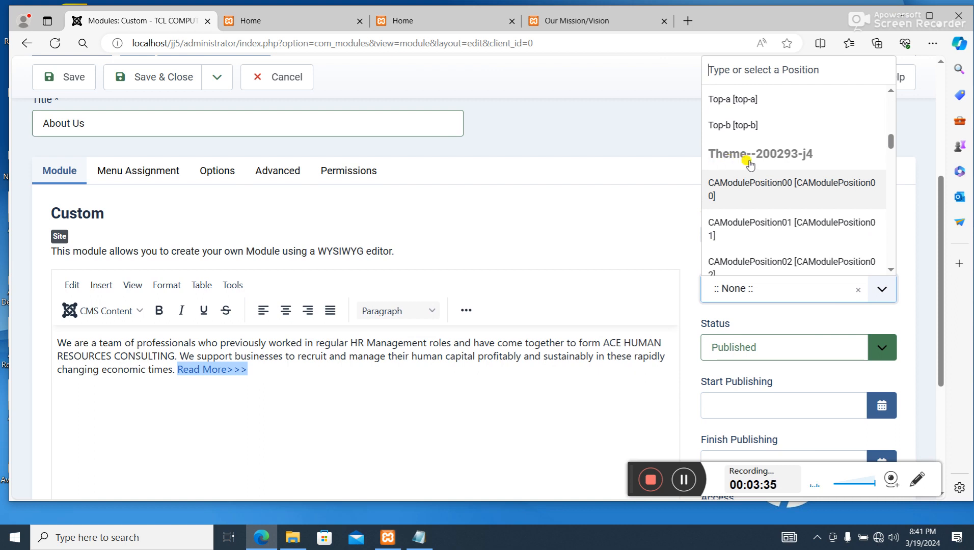
scroll(807, 198, down, 1)
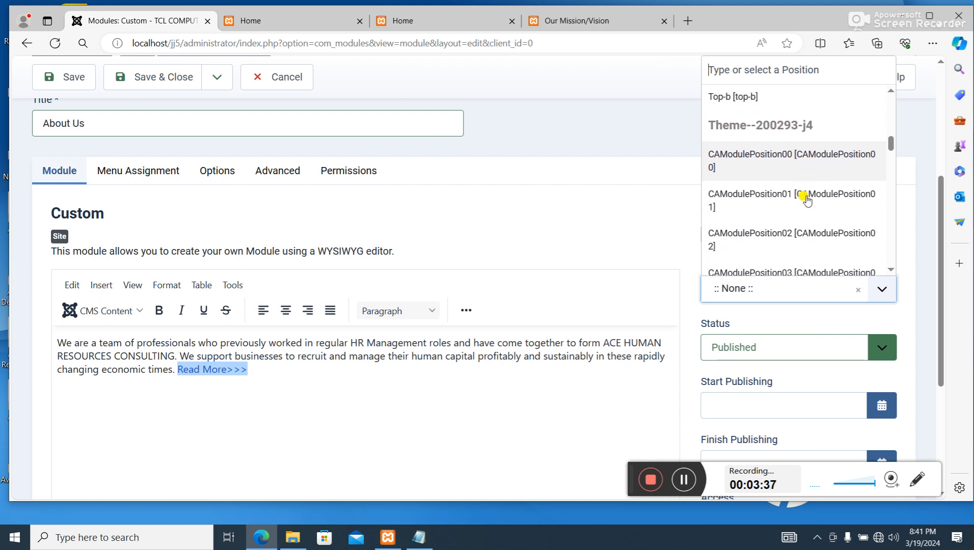
click(836, 159)
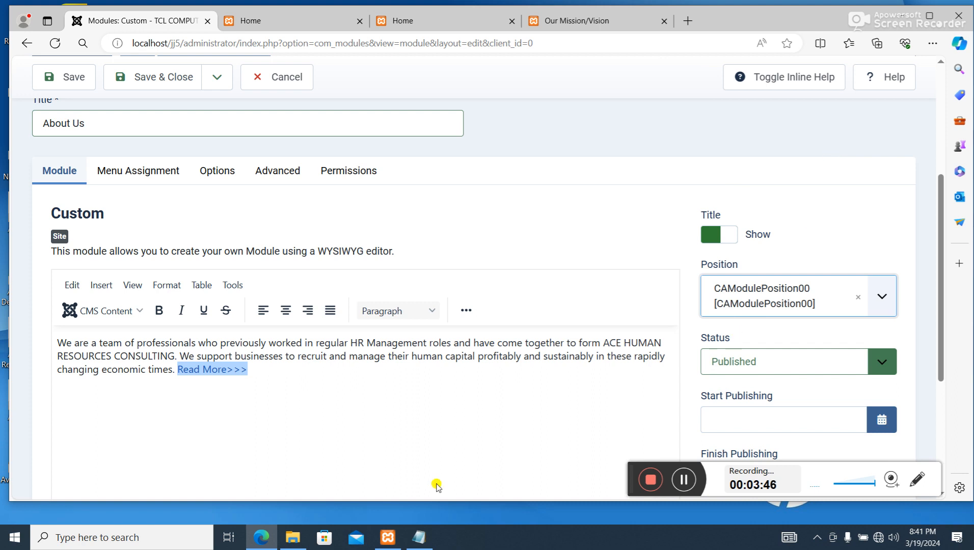
- Recheck the position name in the Notepad notes and set the module's position to CBModulePosition00
click(419, 537)
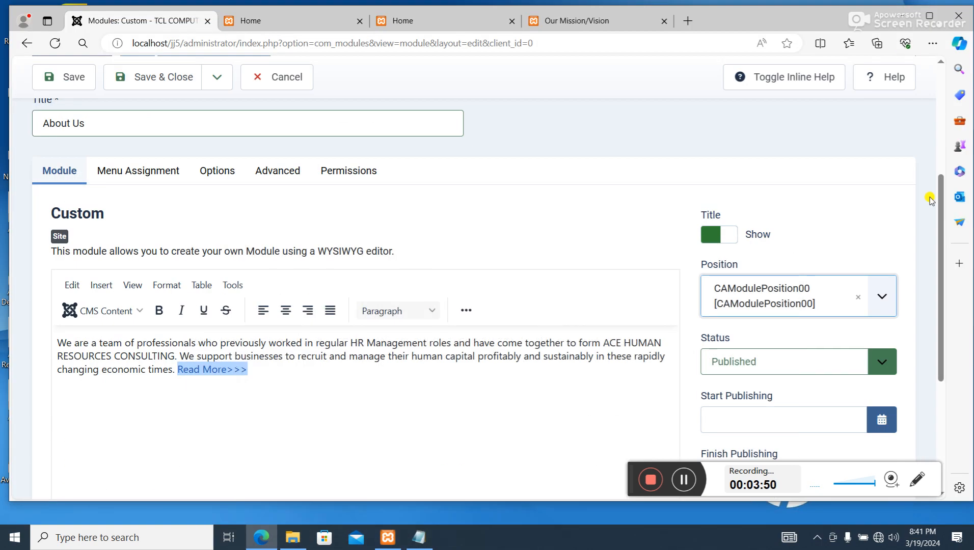
click(902, 7)
click(883, 314)
scroll(850, 187, down, 5)
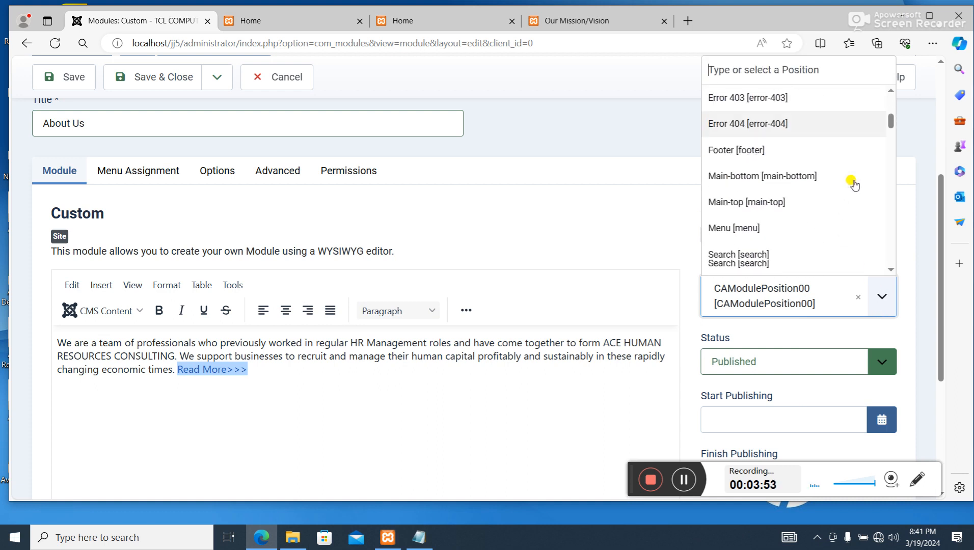
scroll(854, 184, down, 5)
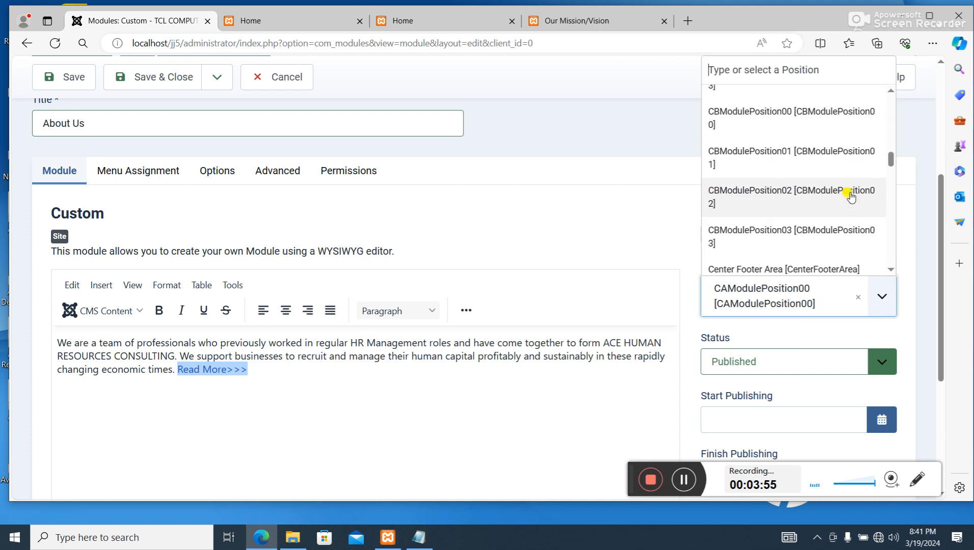
scroll(763, 148, up, 1)
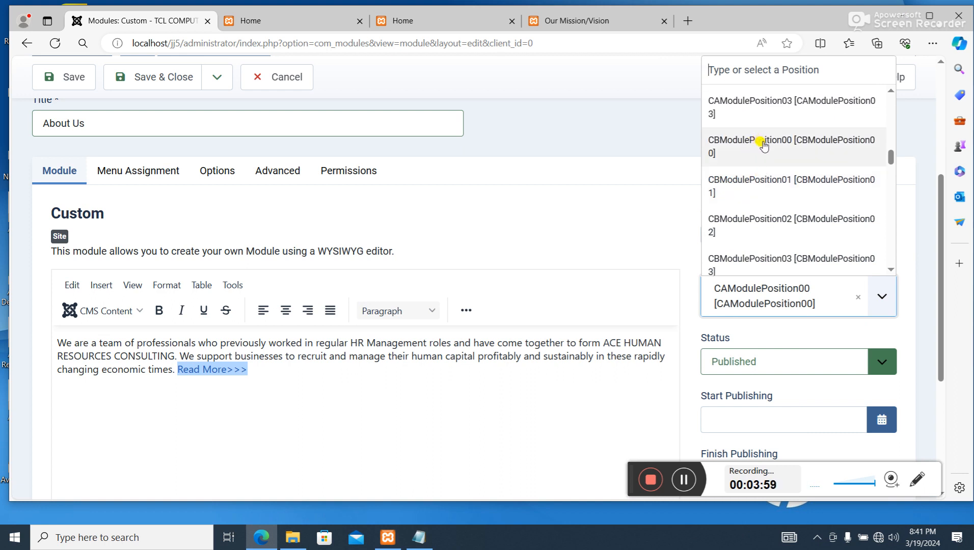
click(763, 145)
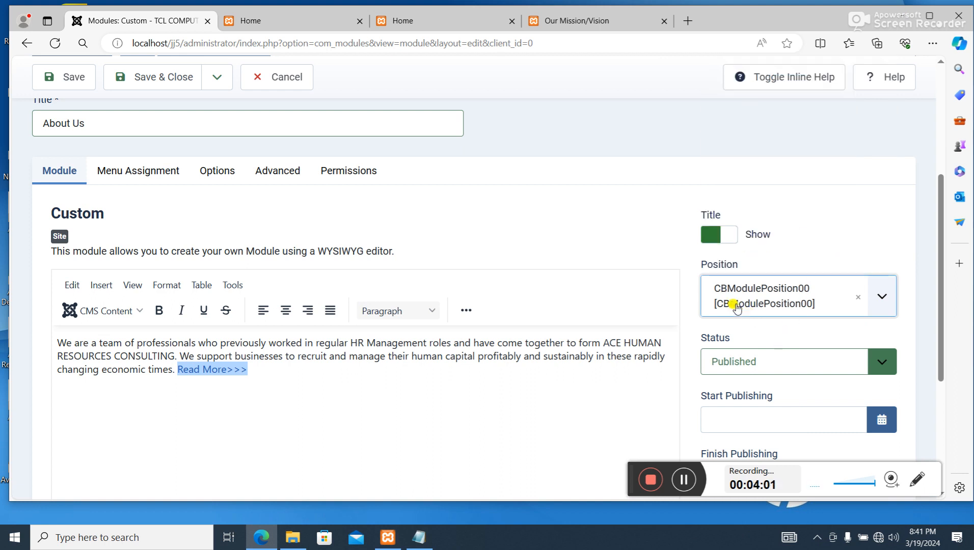
scroll(770, 324, down, 3)
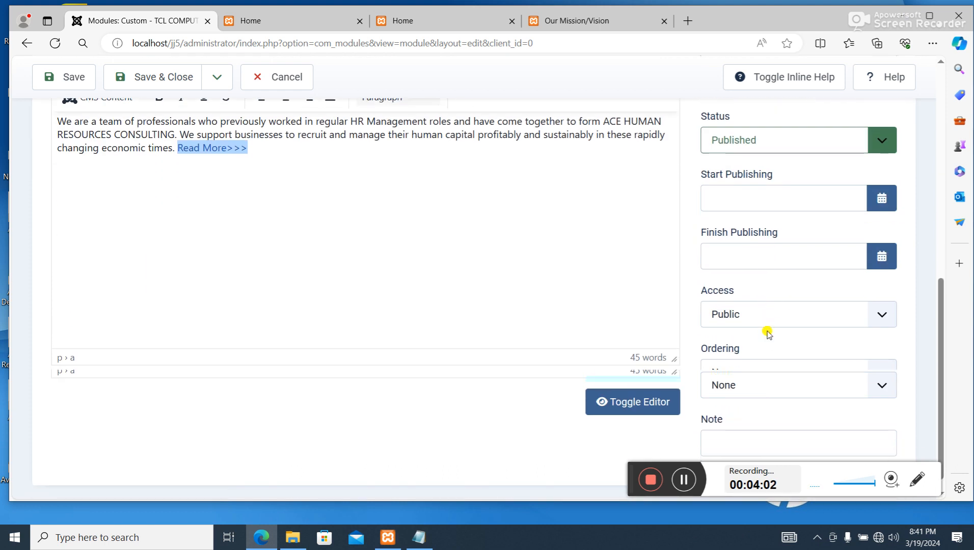
scroll(766, 331, up, 5)
scroll(211, 352, up, 3)
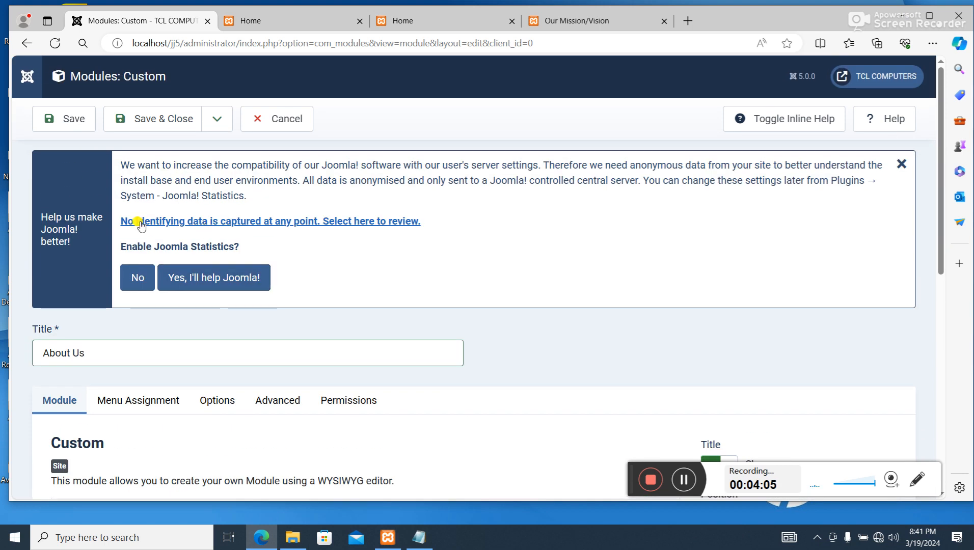
- Save and close the About Us module, and start a new site module of the Custom type
click(170, 121)
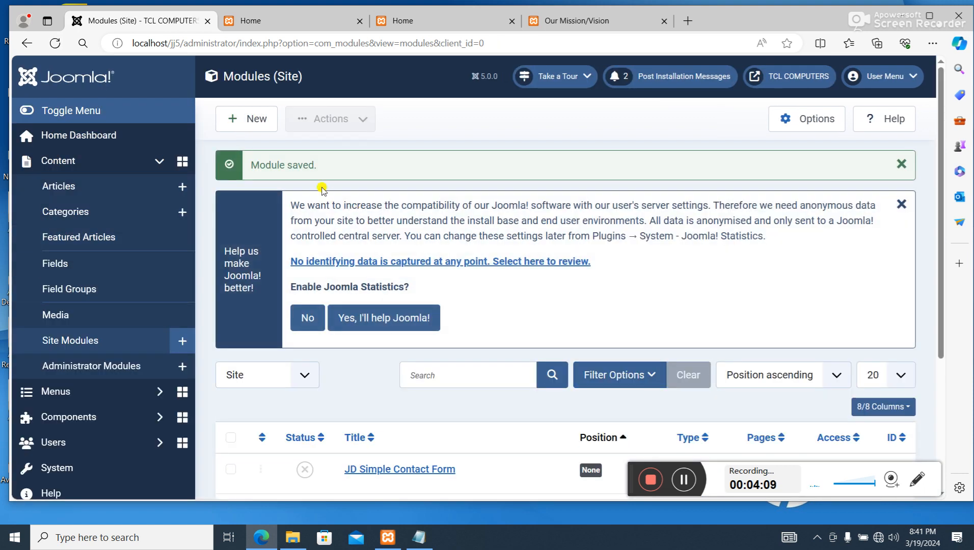
click(263, 130)
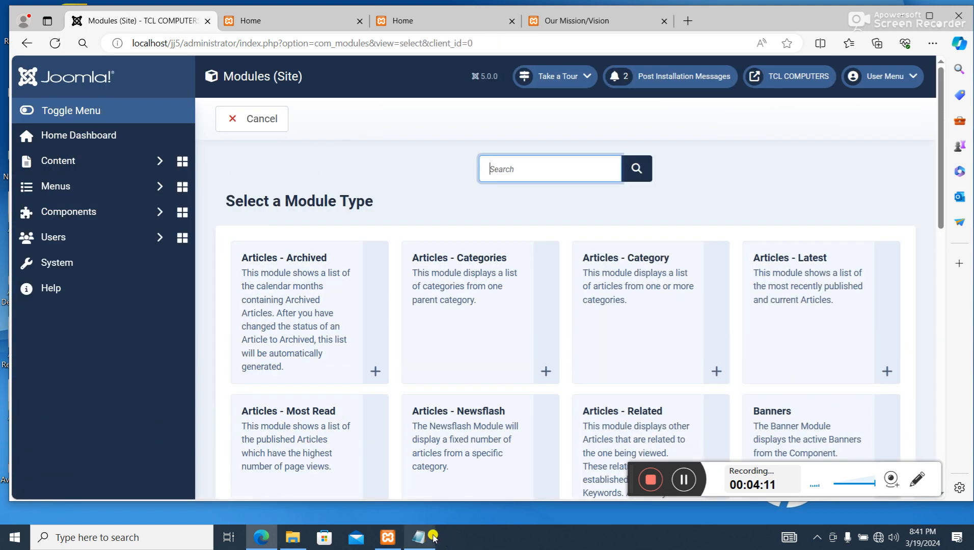
click(418, 538)
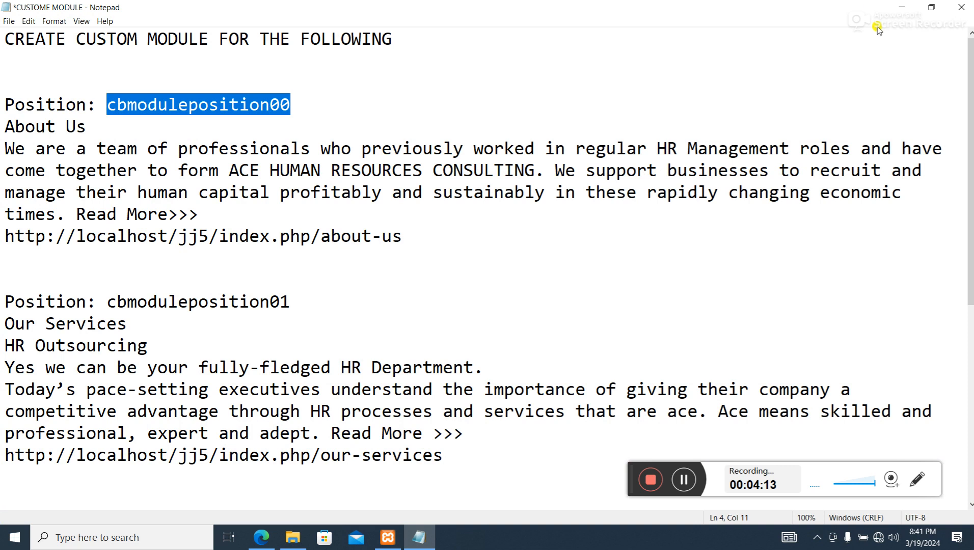
click(901, 7)
scroll(507, 339, down, 5)
scroll(507, 339, down, 1)
click(470, 414)
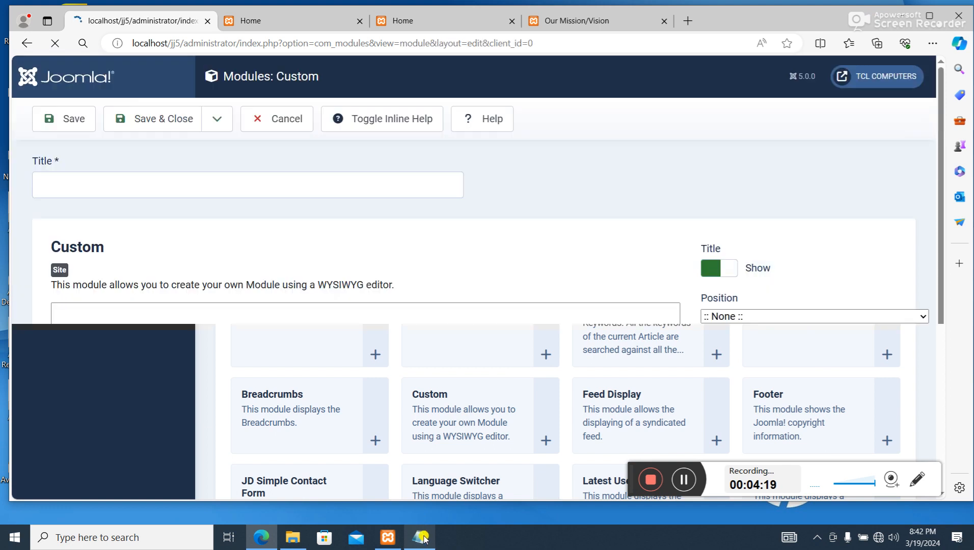
- Copy the Our Services text with its URL from the Notepad notes into the new module's content editor
click(418, 538)
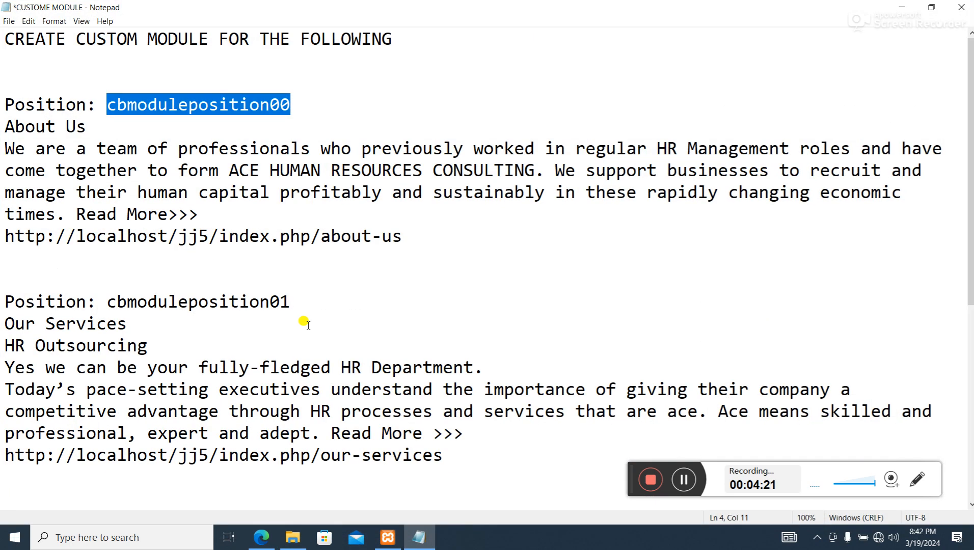
scroll(294, 325, down, 2)
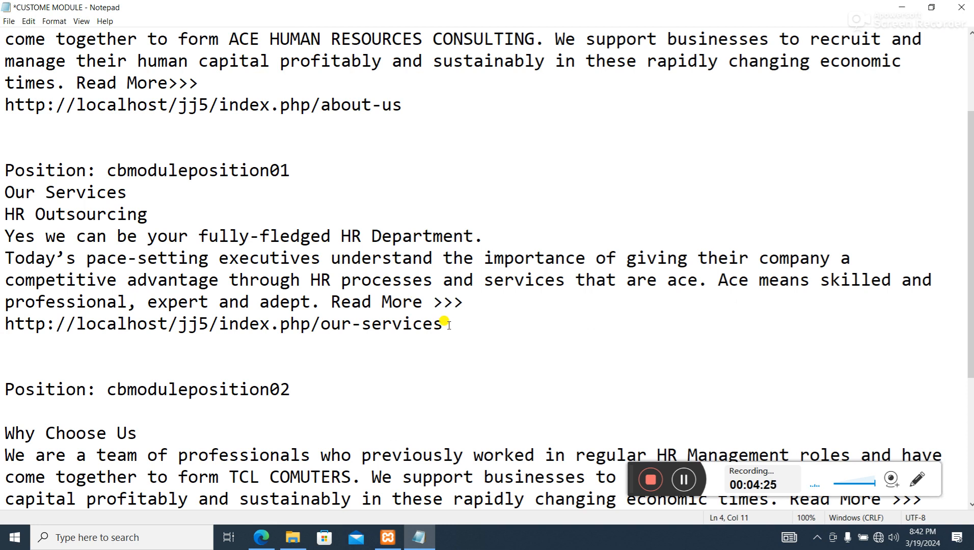
scroll(445, 320, down, 1)
drag(457, 328, 3, 127)
right_click(66, 169)
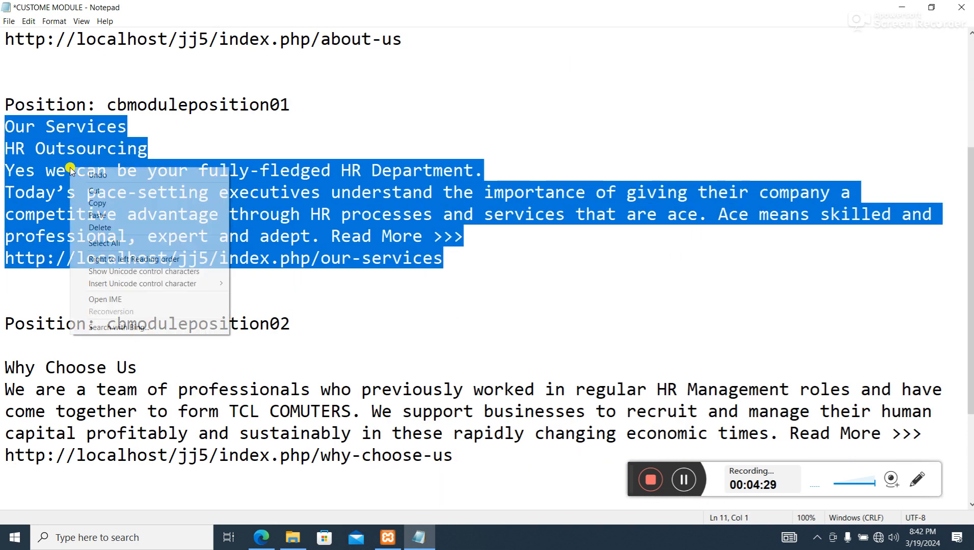
click(105, 203)
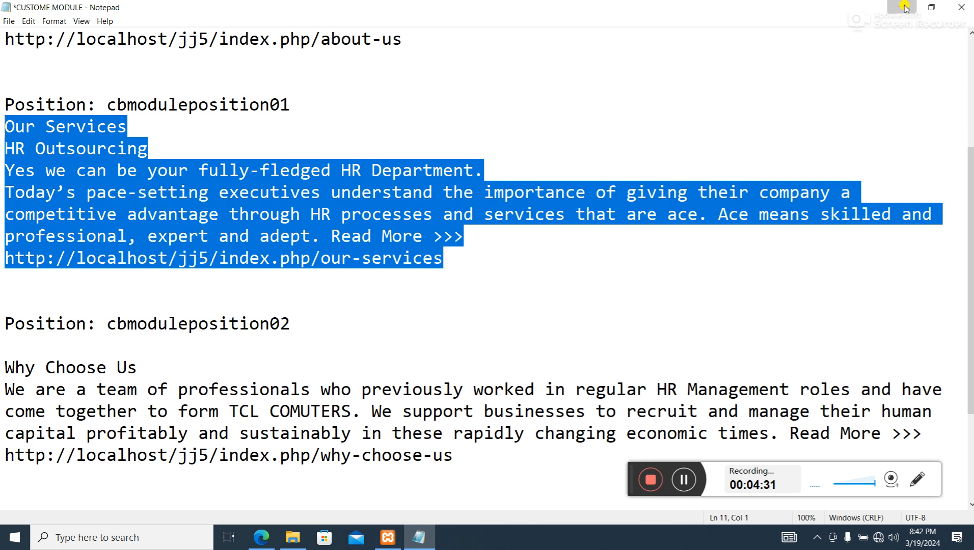
click(902, 7)
scroll(251, 320, down, 5)
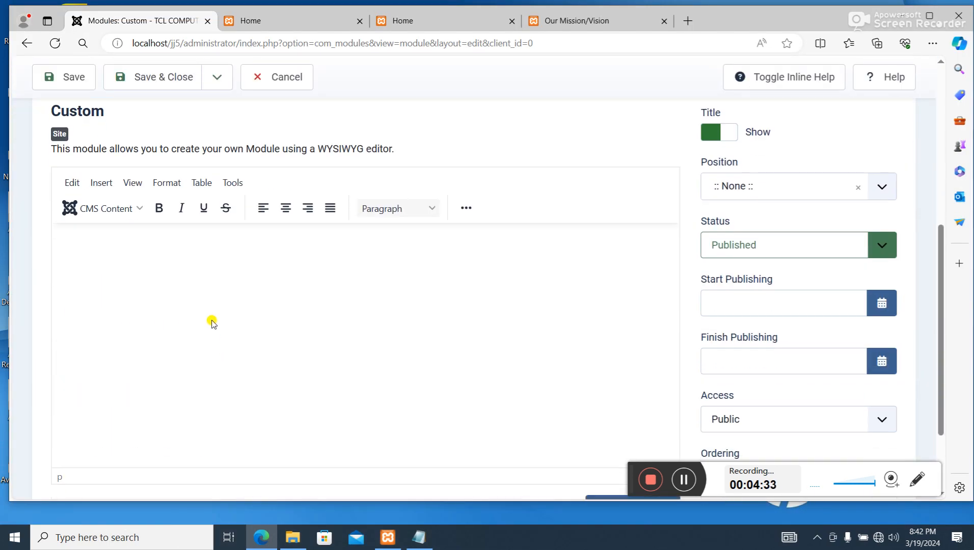
key(ctrl+v)
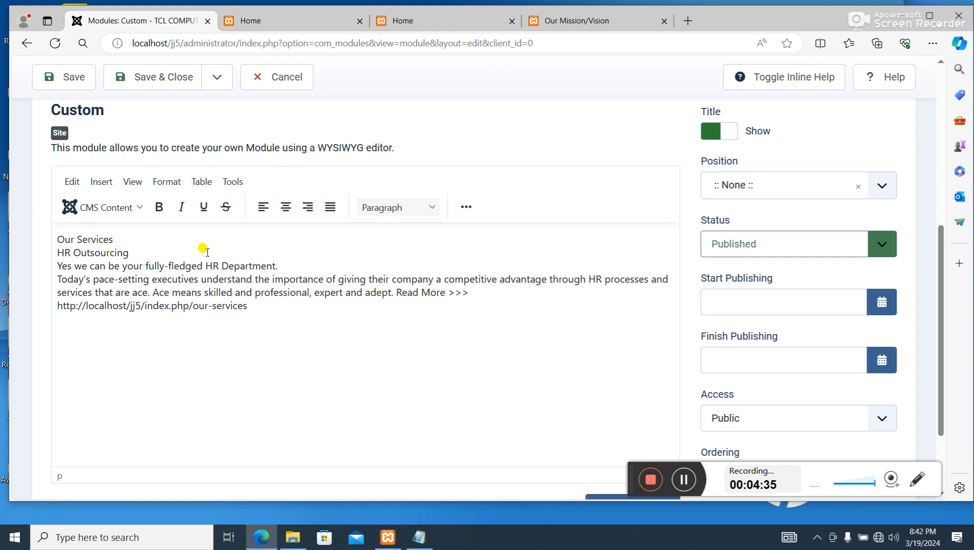
- Move the Our Services heading out of the content text and into the module's title
drag(127, 241, 45, 237)
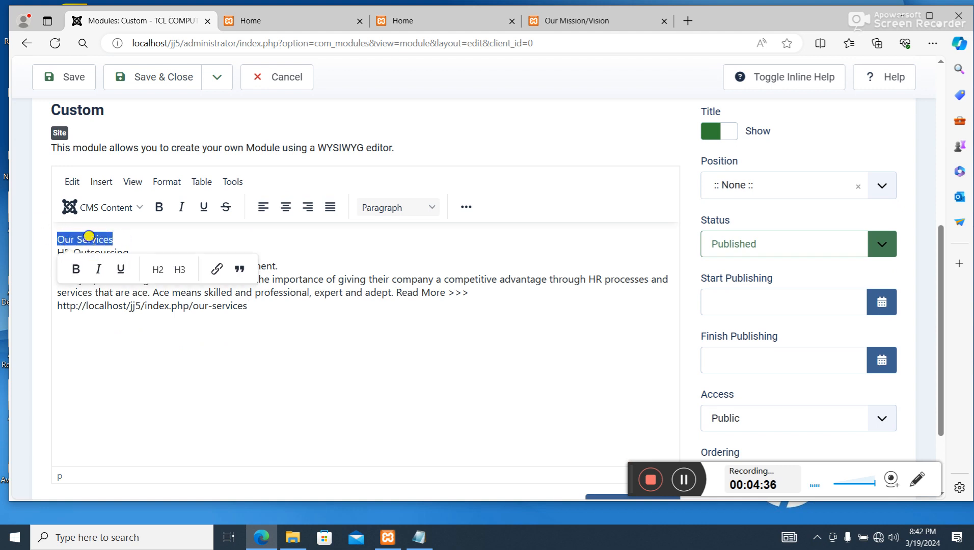
right_click(102, 242)
click(304, 305)
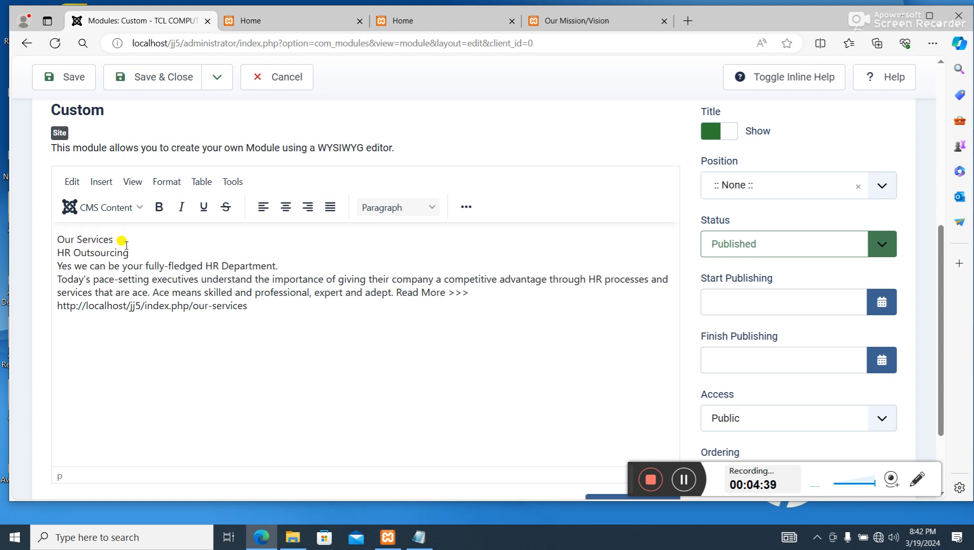
drag(122, 243, 22, 233)
key(BackSpace)
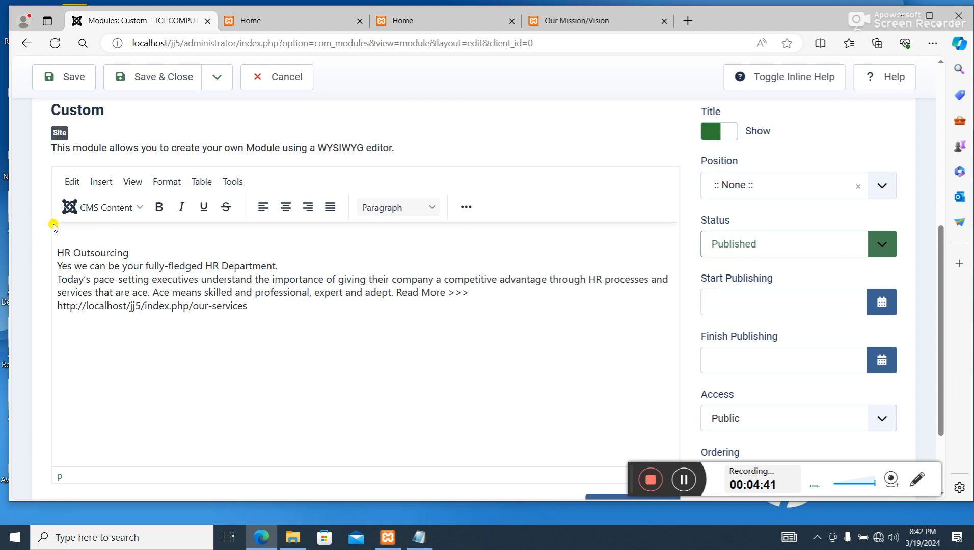
scroll(54, 226, up, 3)
click(102, 149)
key(ctrl+v)
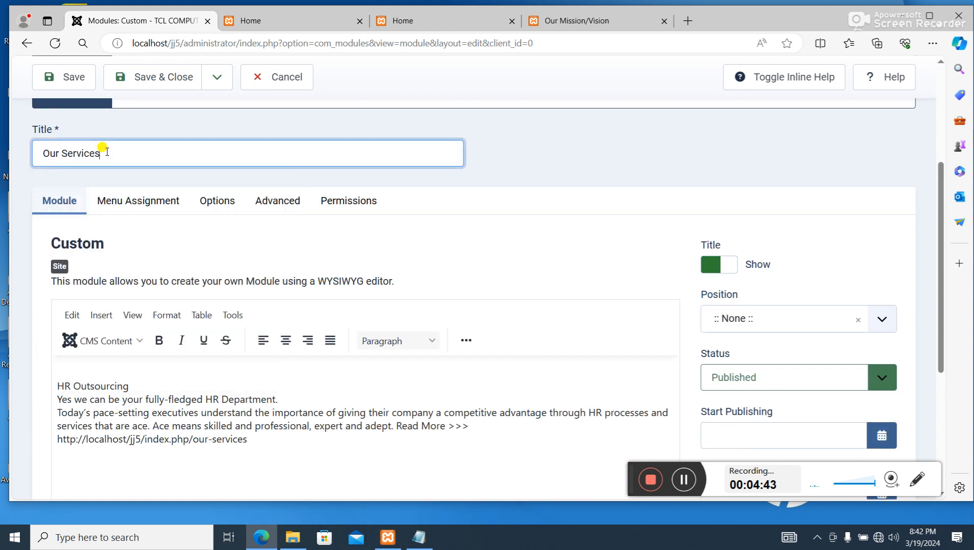
- Remove the blank line above HR Outsourcing in the module content
drag(131, 388, 64, 361)
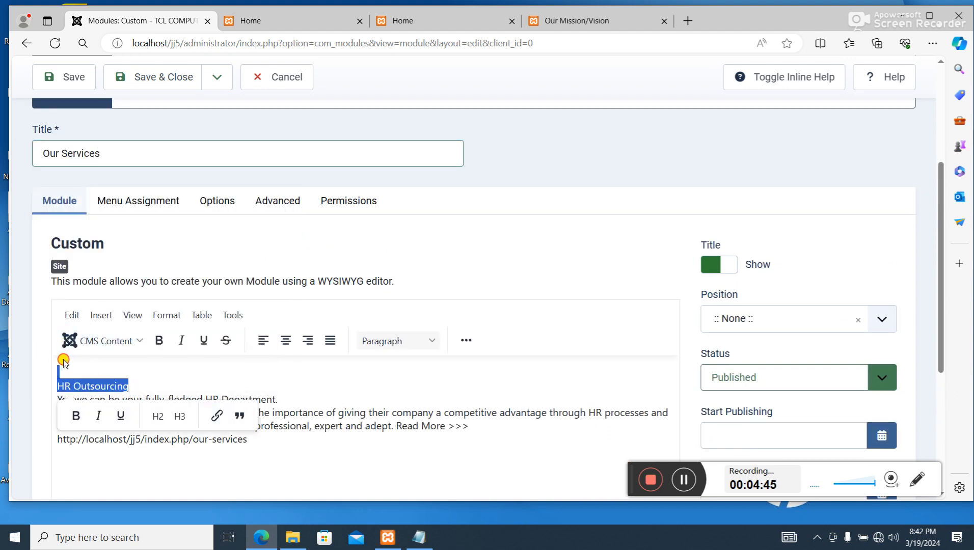
click(68, 368)
key(Delete)
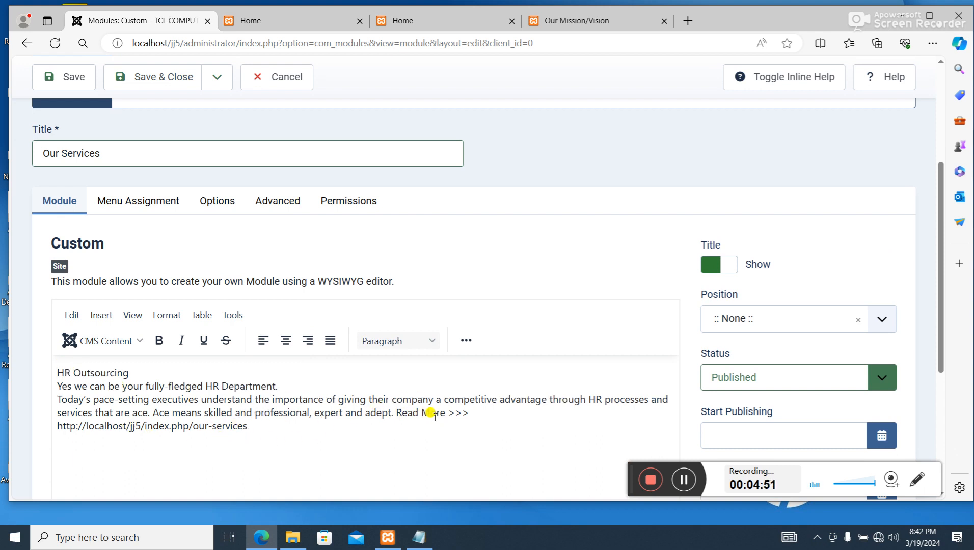
drag(468, 417, 395, 413)
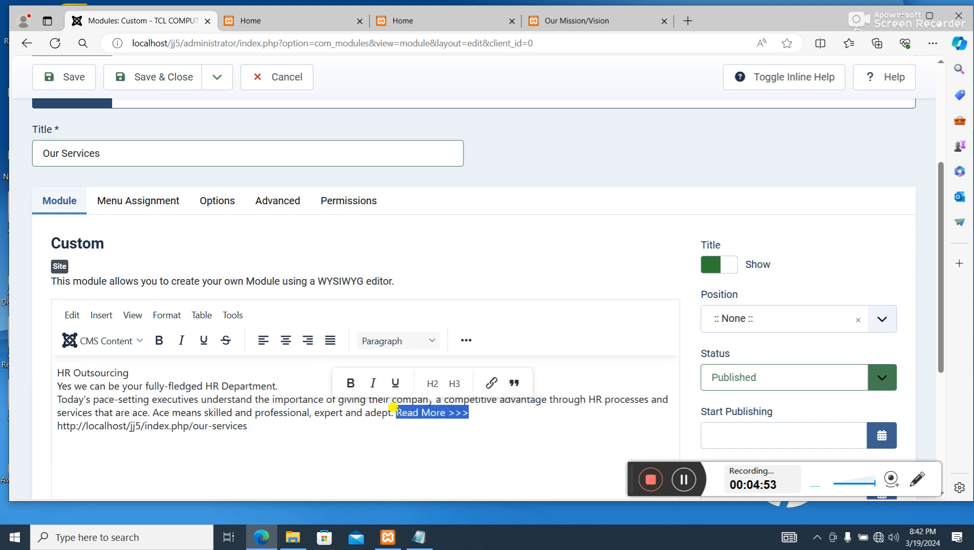
click(490, 385)
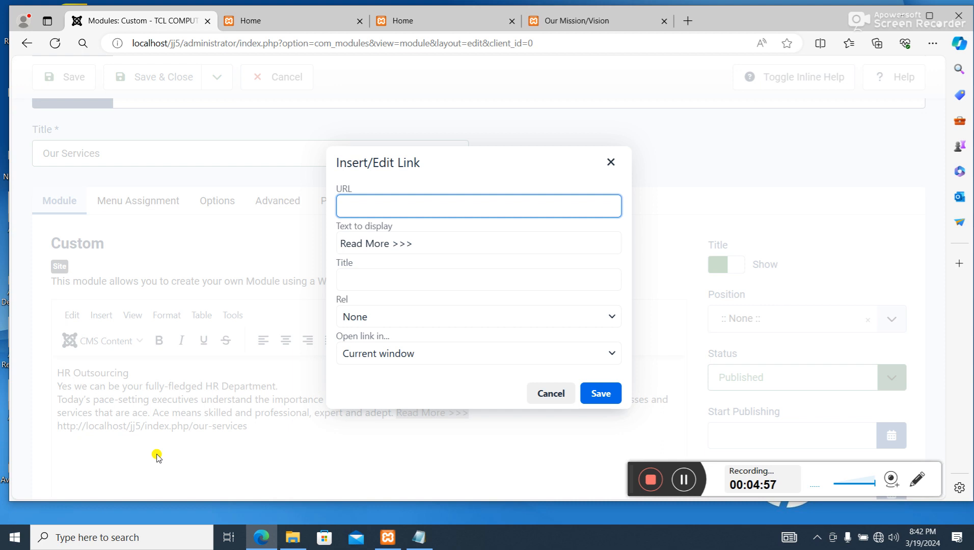
click(419, 537)
click(353, 259)
drag(462, 258, 1, 259)
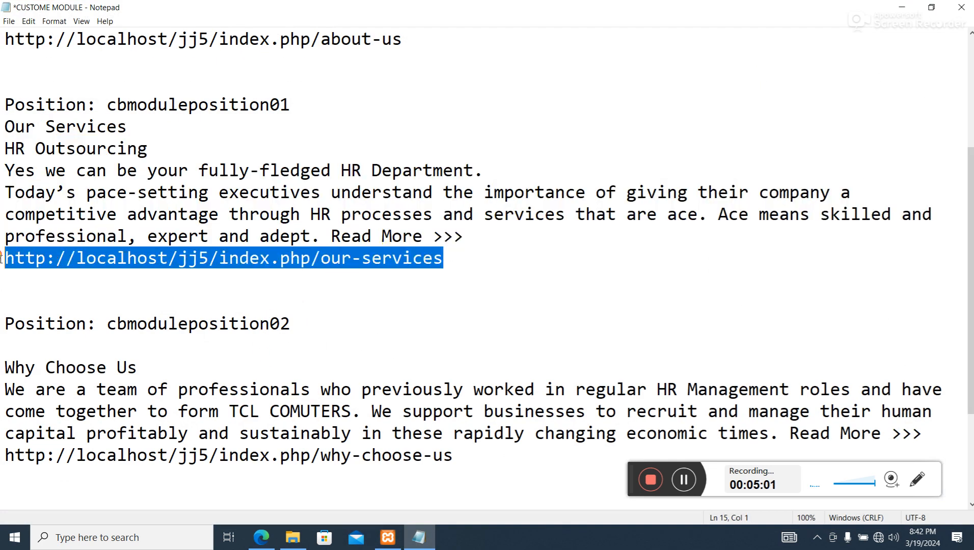
right_click(120, 255)
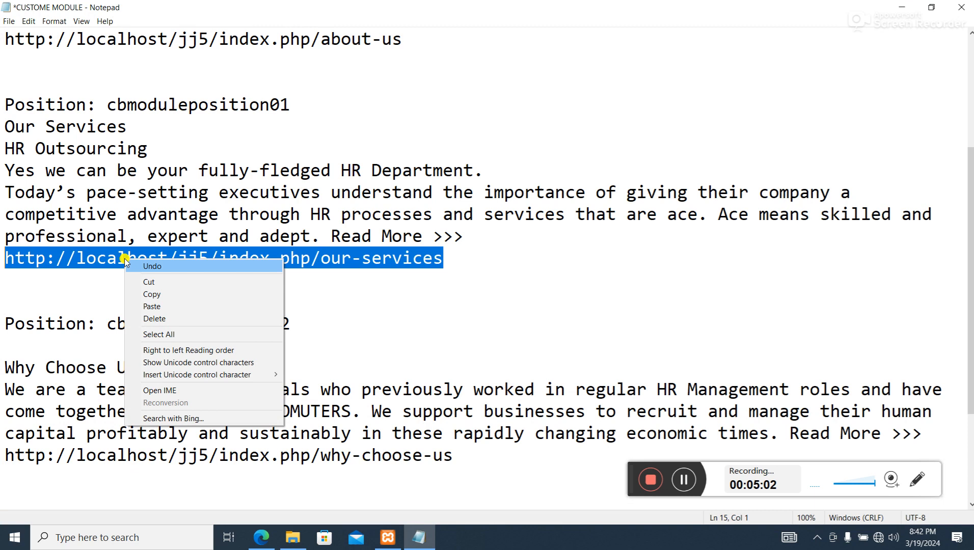
click(163, 296)
click(902, 8)
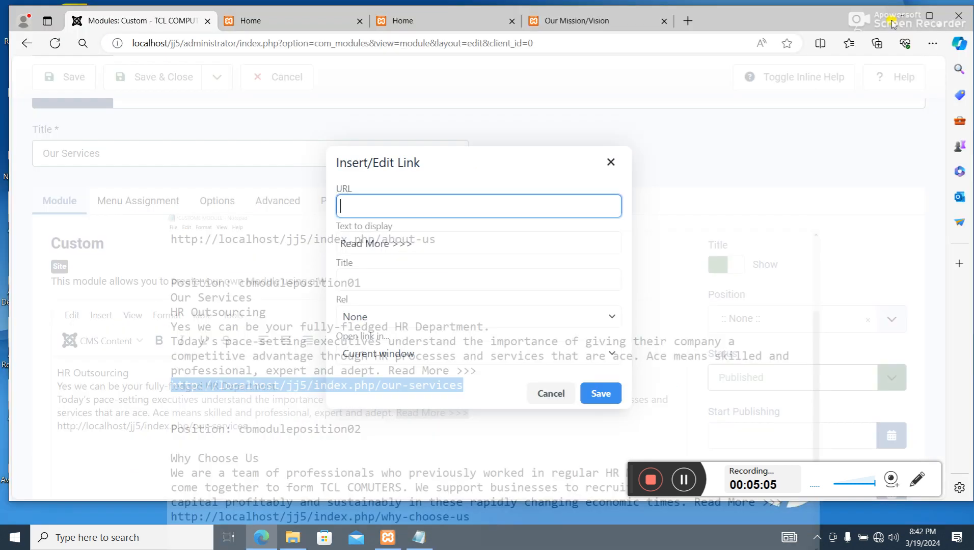
key(ctrl+v)
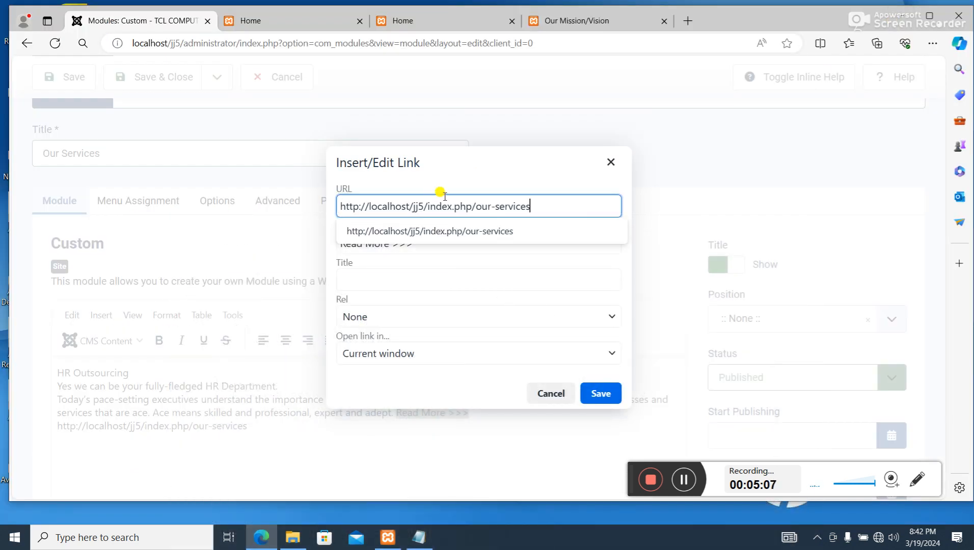
- Save the link with the title Our Services opening in a new window, and delete the plain URL line from the content
click(416, 280)
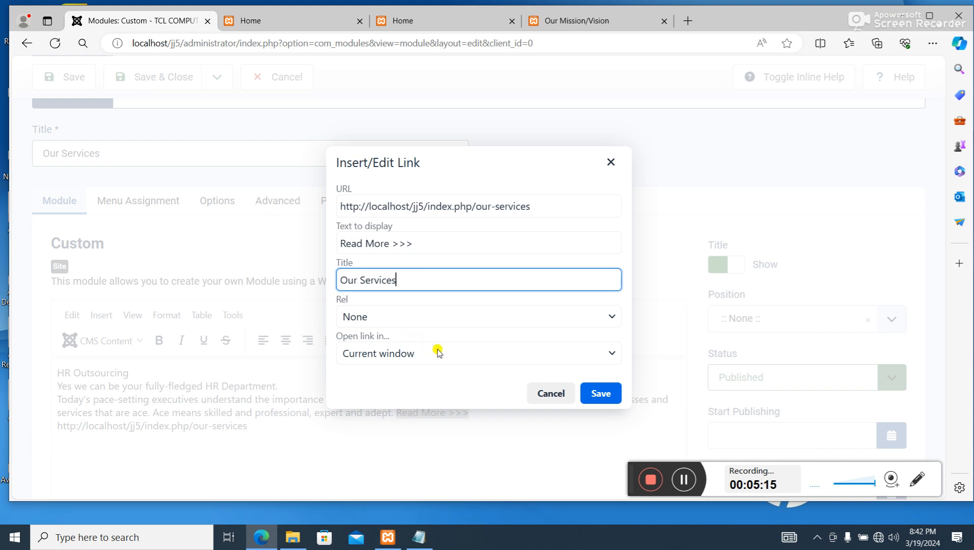
click(415, 354)
click(405, 399)
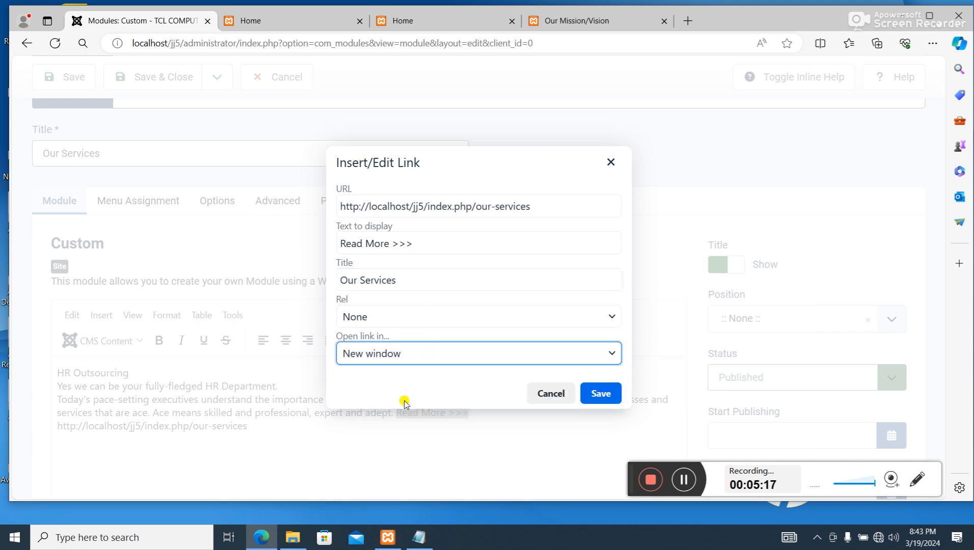
click(594, 392)
drag(257, 429, 43, 425)
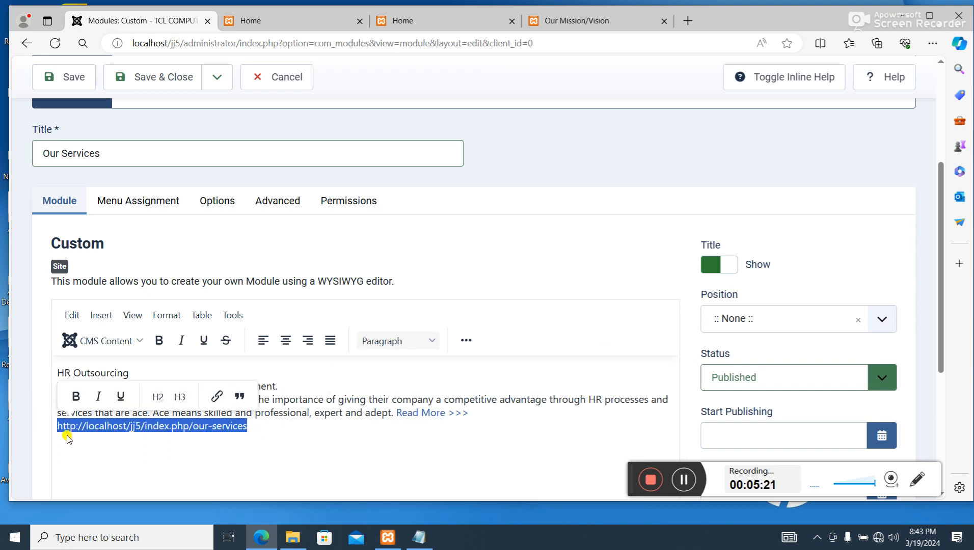
key(BackSpace)
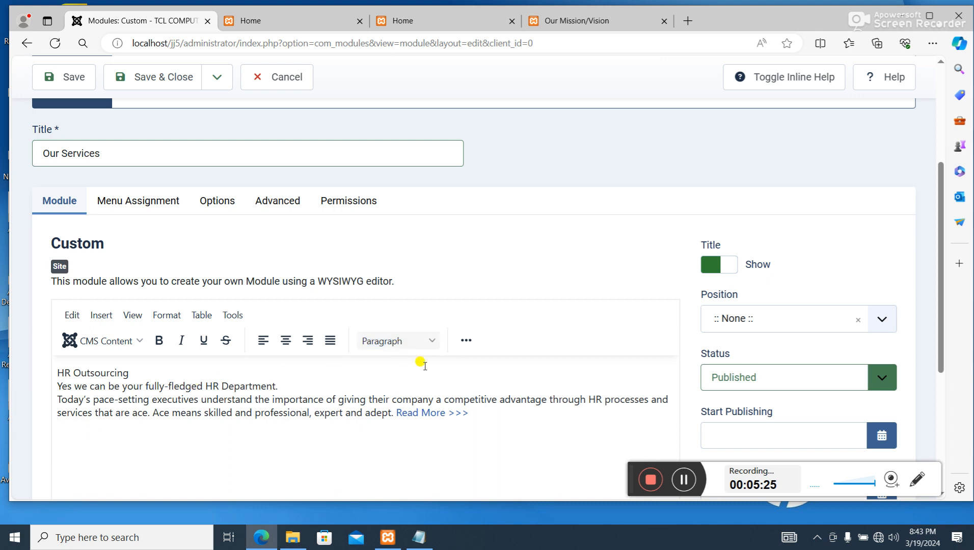
- Assign the Our Services module to position CBModulePosition01, and save and close it
scroll(407, 332, down, 3)
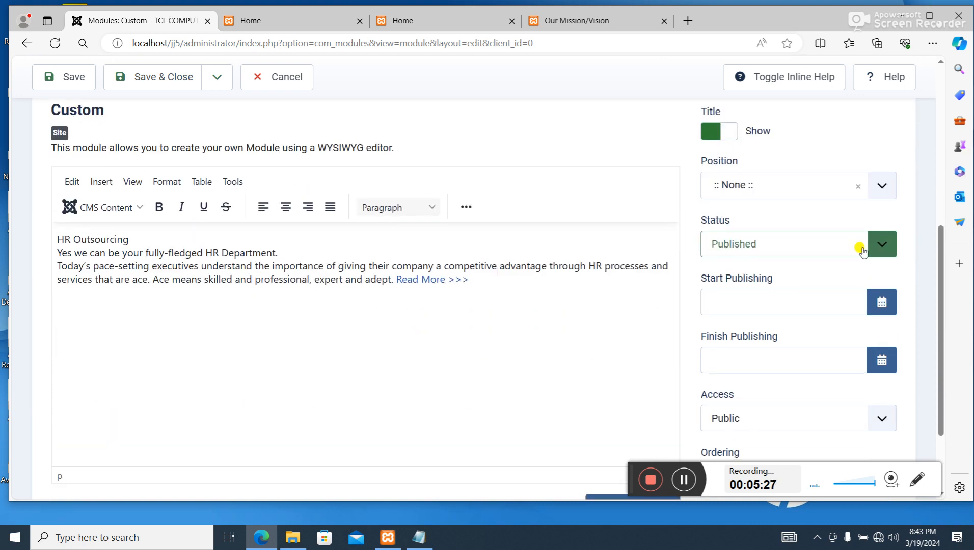
click(834, 186)
scroll(813, 252, down, 5)
scroll(826, 311, down, 5)
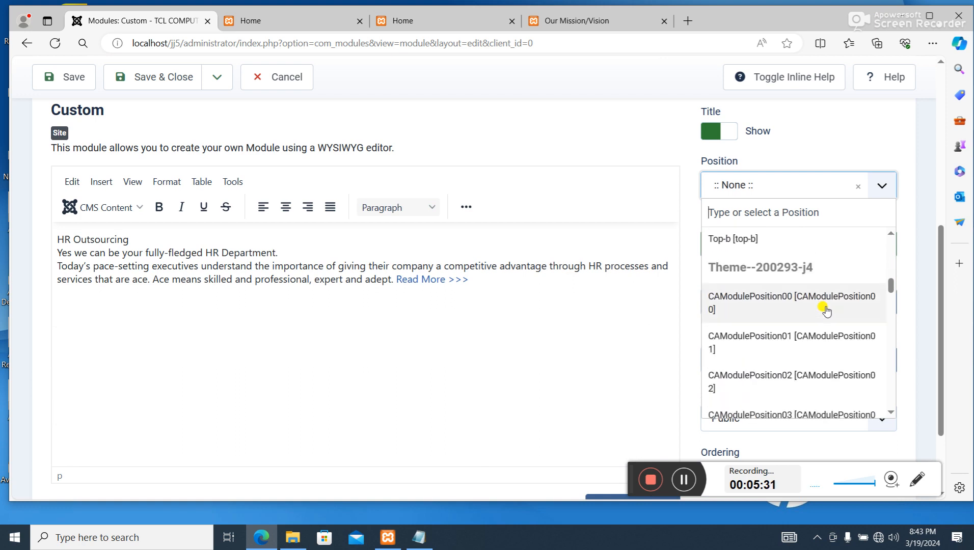
scroll(825, 310, down, 1)
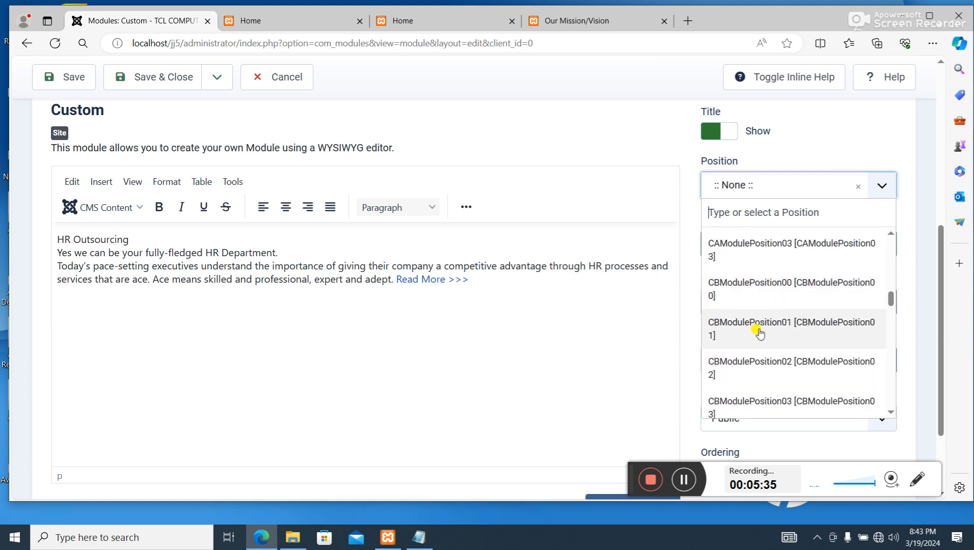
click(774, 327)
scroll(509, 230, up, 6)
click(153, 125)
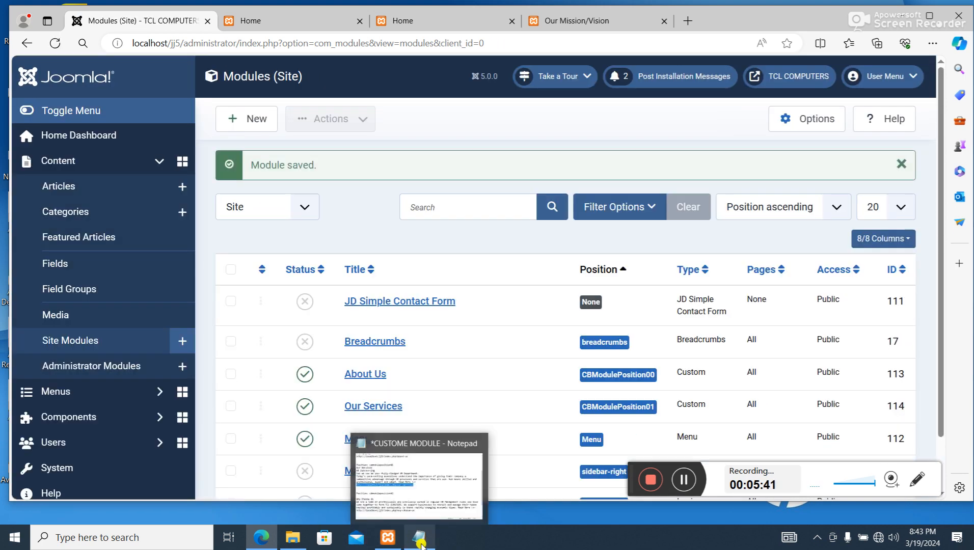
- Copy the Why Choose Us heading, text and URL from the Notepad notes and return to the site modules list
click(420, 543)
scroll(374, 328, down, 3)
scroll(375, 331, down, 1)
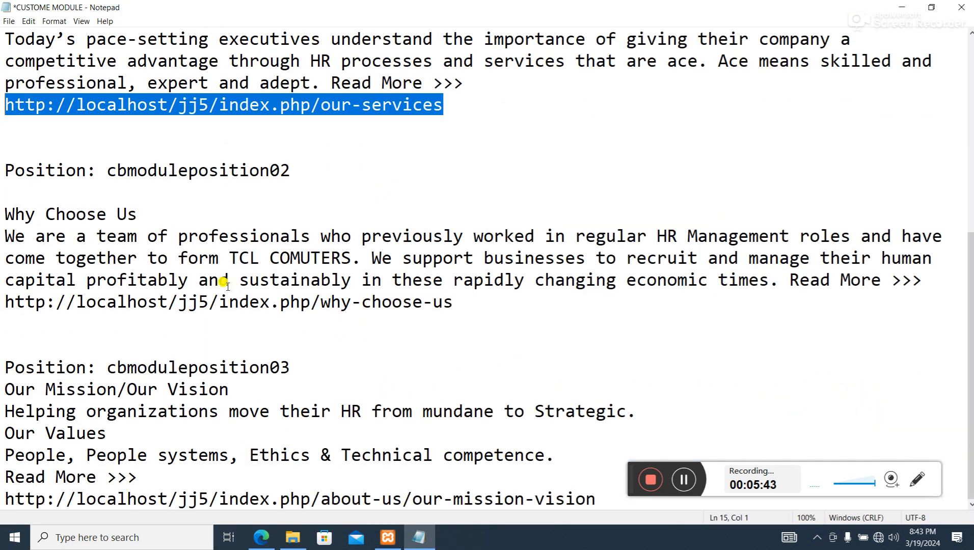
drag(478, 294, 2, 210)
right_click(74, 253)
click(105, 283)
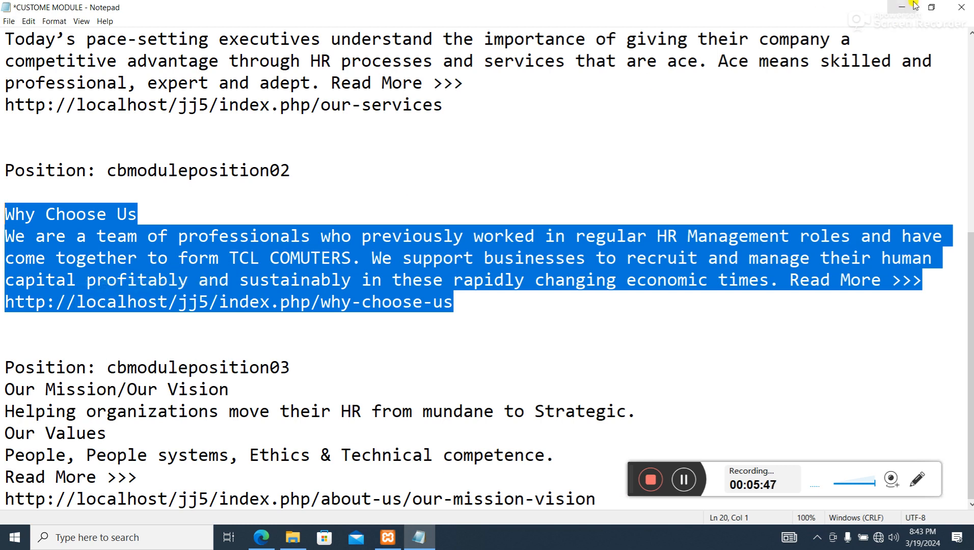
click(904, 6)
- Create a new Custom site module and paste the copied Why Choose Us notes into its content
scroll(607, 207, down, 2)
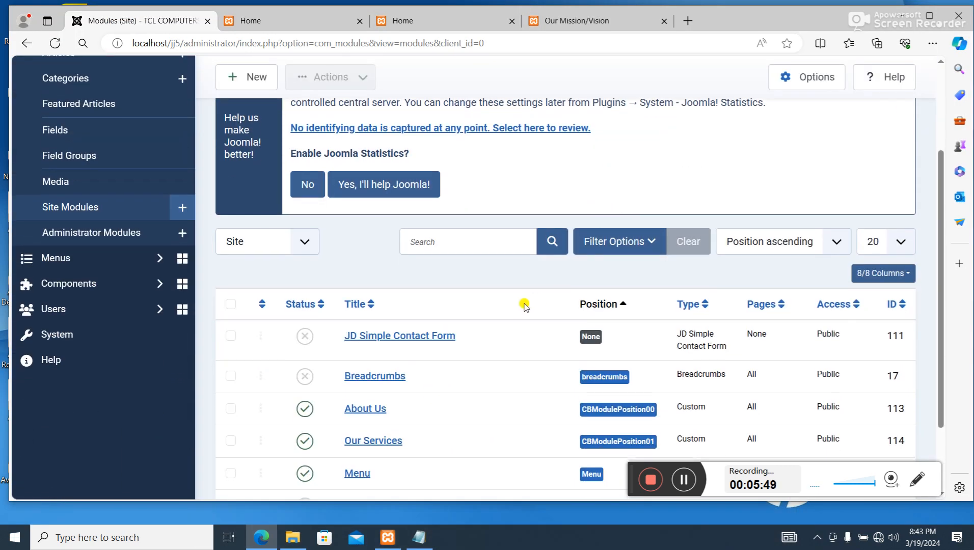
scroll(525, 302, up, 2)
click(257, 118)
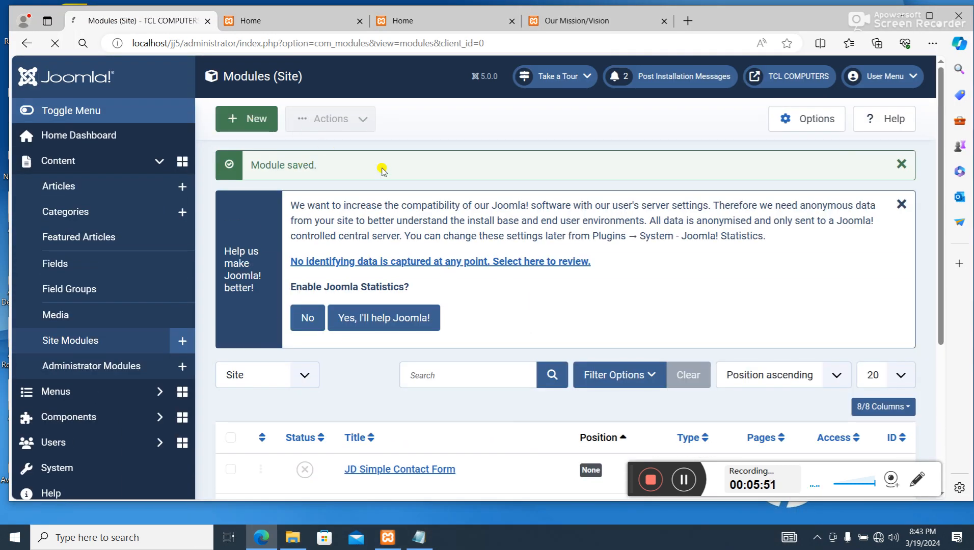
scroll(502, 341, down, 3)
scroll(461, 283, down, 3)
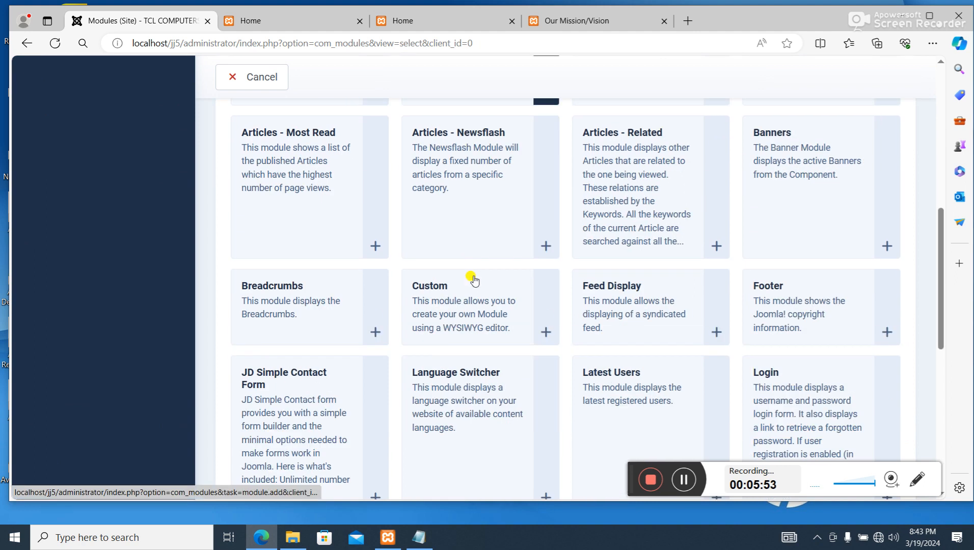
click(466, 272)
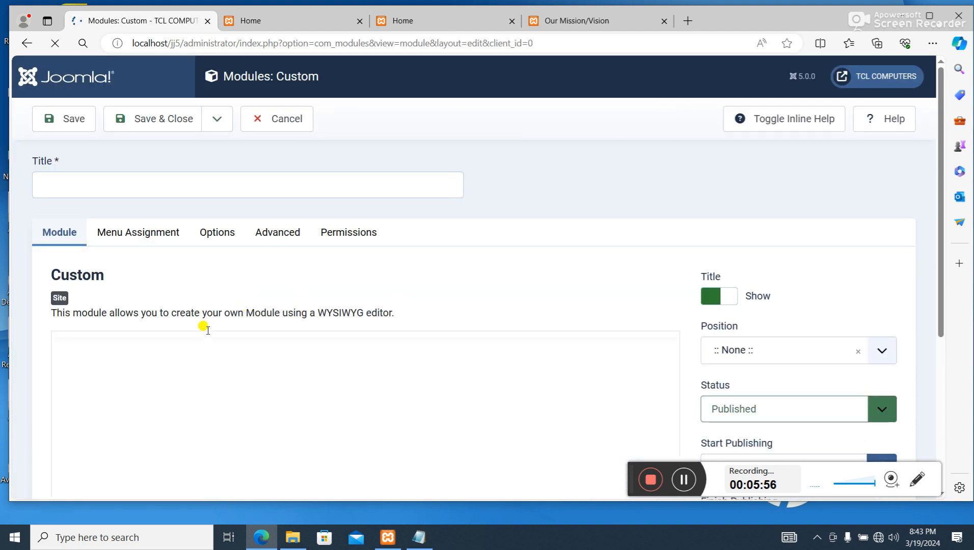
scroll(207, 331, down, 3)
click(169, 273)
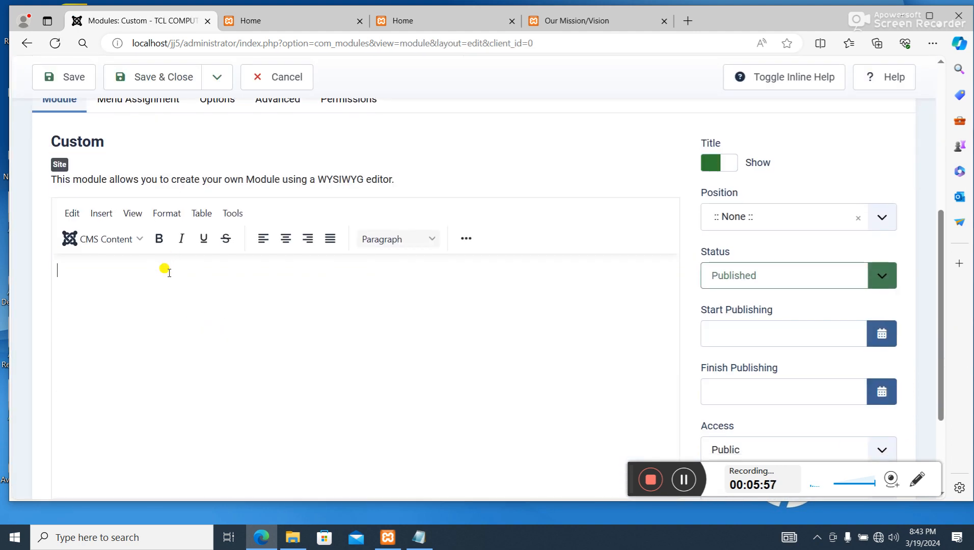
key(ctrl+v)
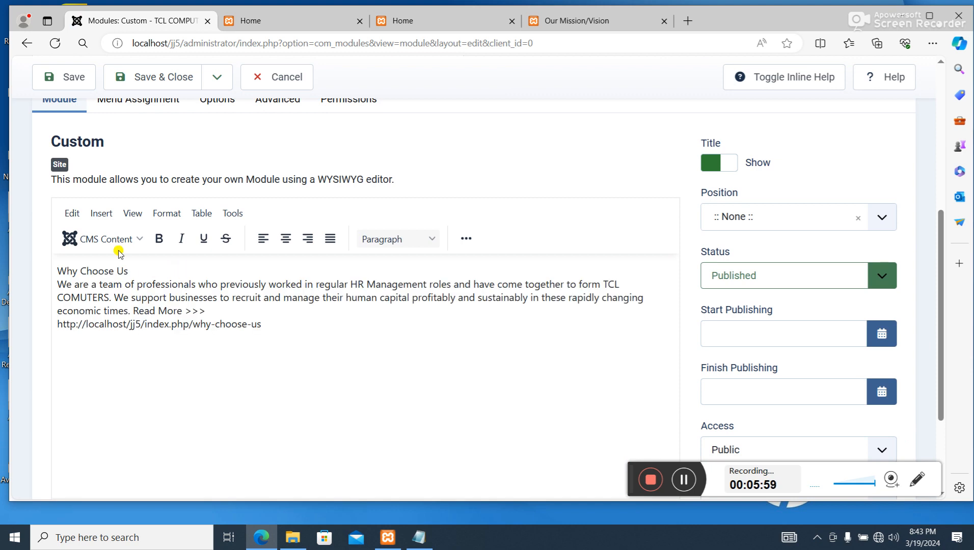
- Move the Why Choose Us heading from the content into the module title and remove the empty line left behind
scroll(110, 214, up, 1)
drag(129, 338, 3, 336)
key(BackSpace)
scroll(39, 337, up, 1)
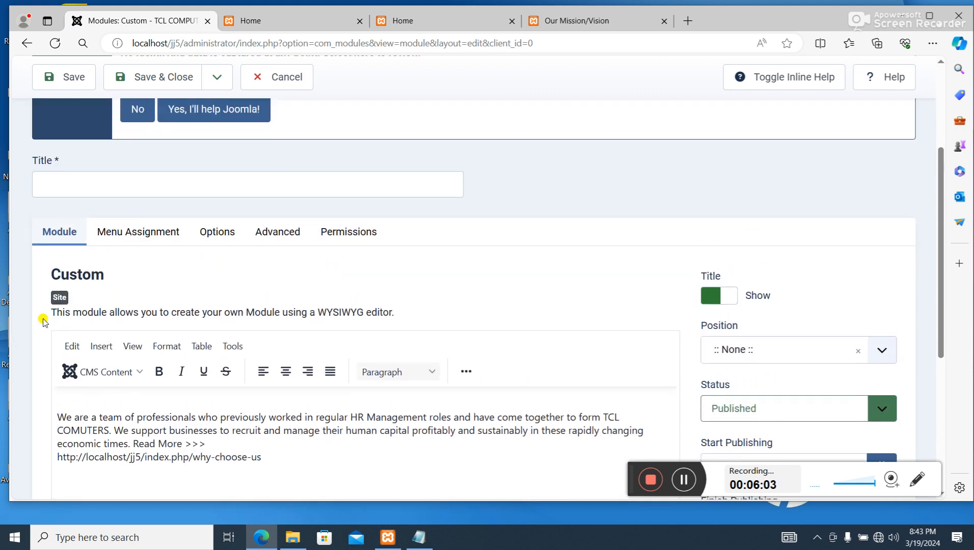
click(98, 179)
key(ctrl+v)
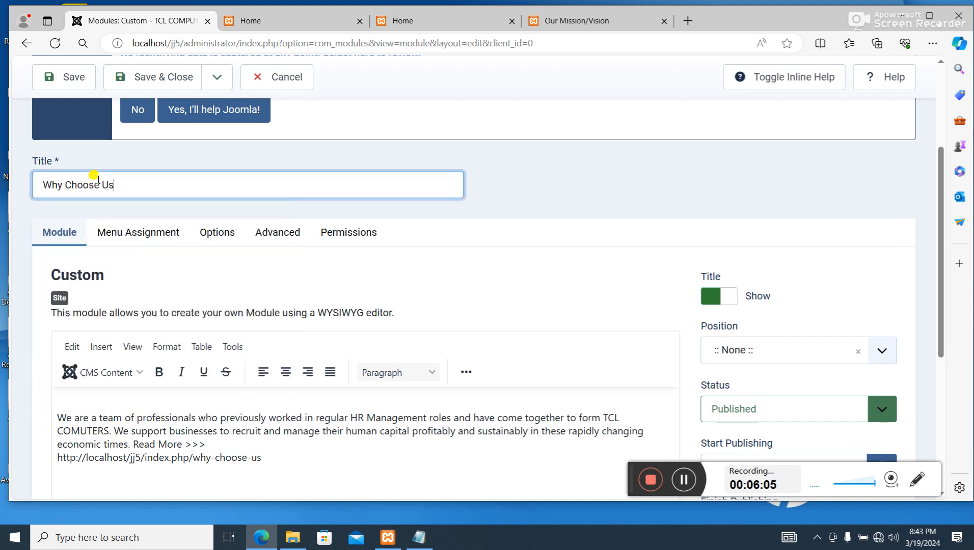
click(91, 402)
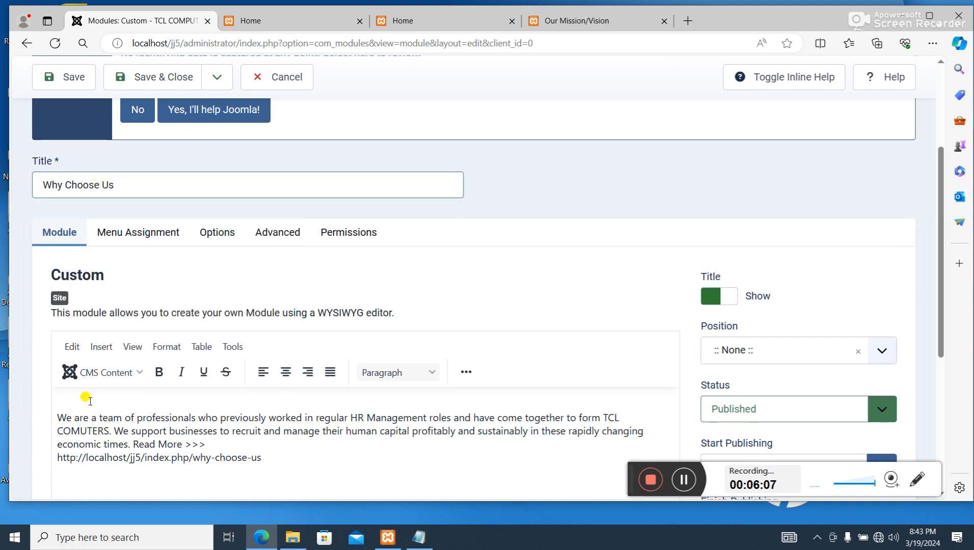
key(Delete)
- Assign the Why Choose Us module to position CBModulePosition02
scroll(234, 357, down, 2)
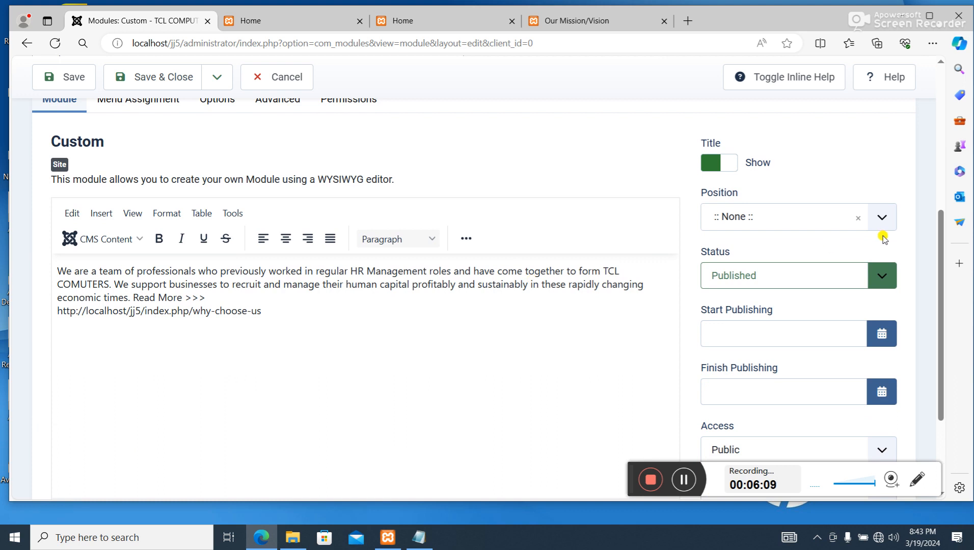
click(826, 224)
scroll(851, 347, down, 4)
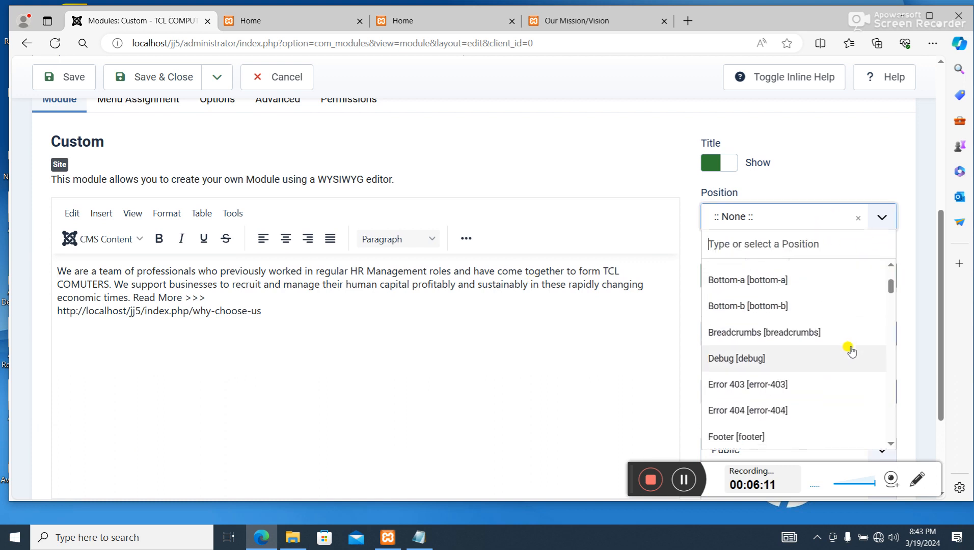
scroll(848, 354, down, 5)
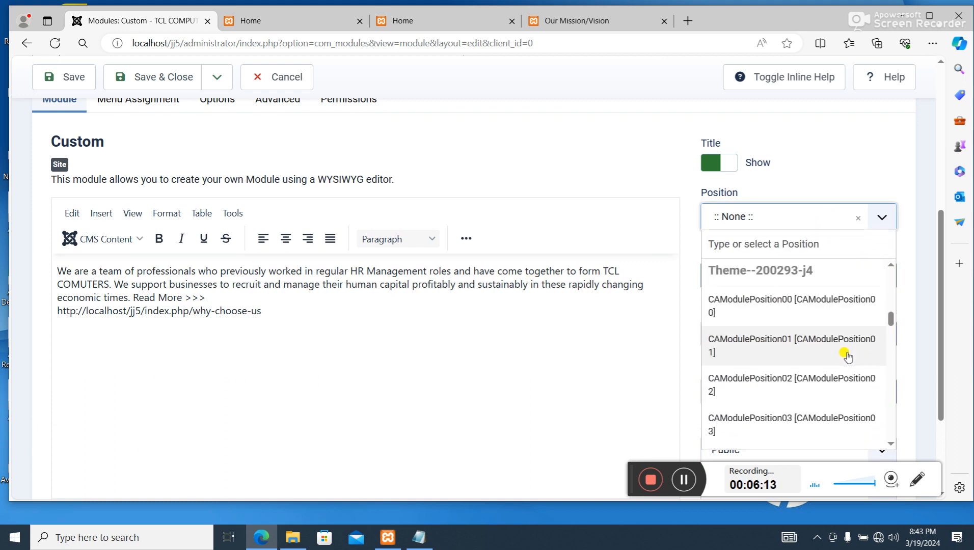
scroll(826, 392, down, 5)
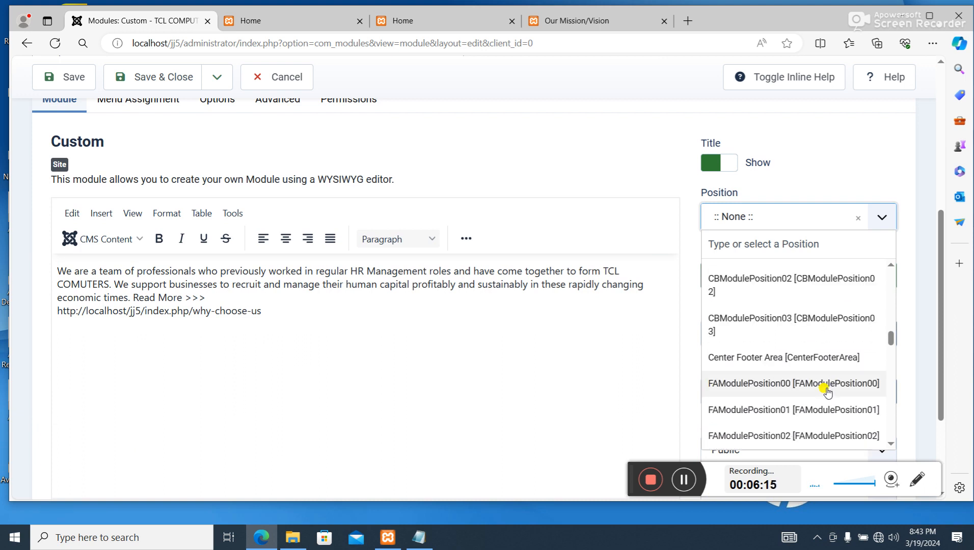
click(823, 284)
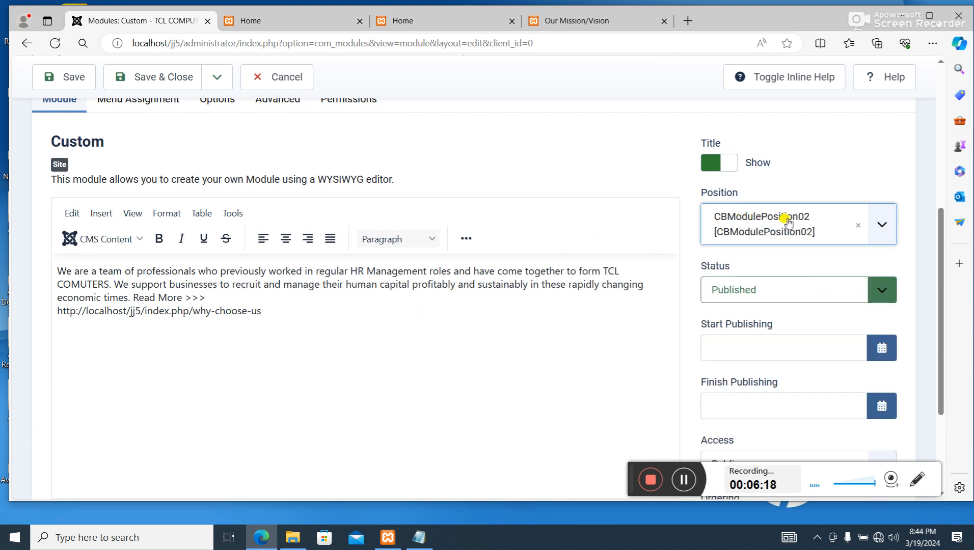
drag(206, 298, 139, 292)
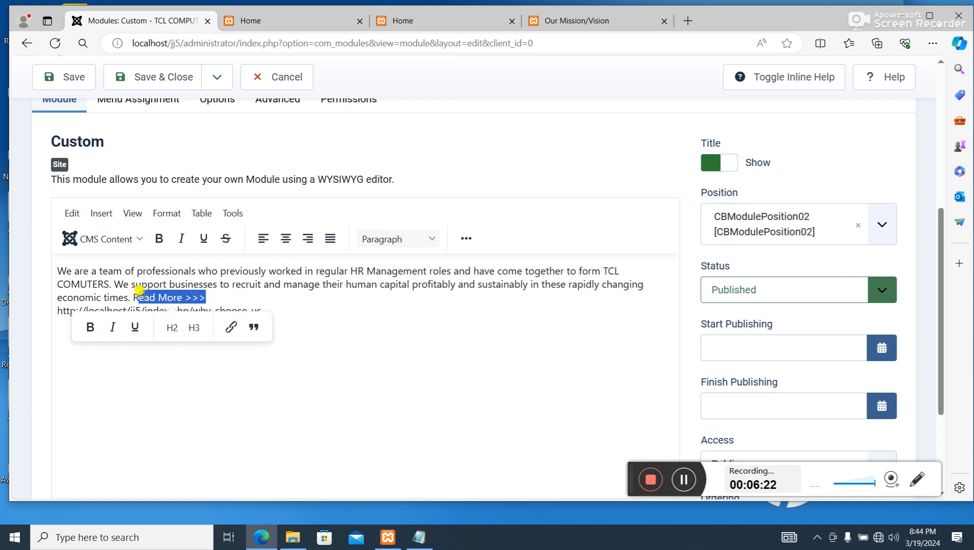
click(210, 294)
drag(276, 311, 42, 315)
key(BackSpace)
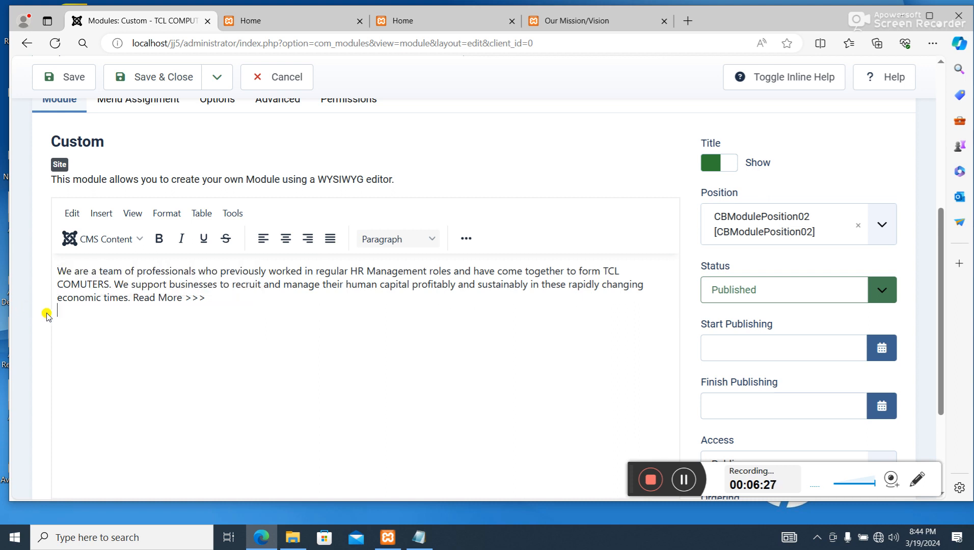
drag(206, 298, 128, 293)
click(226, 327)
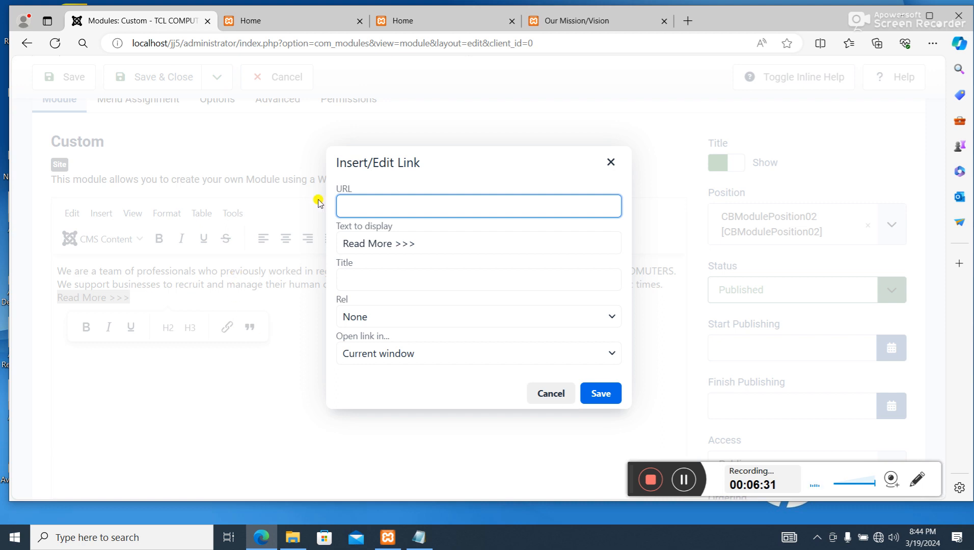
key(ctrl+v)
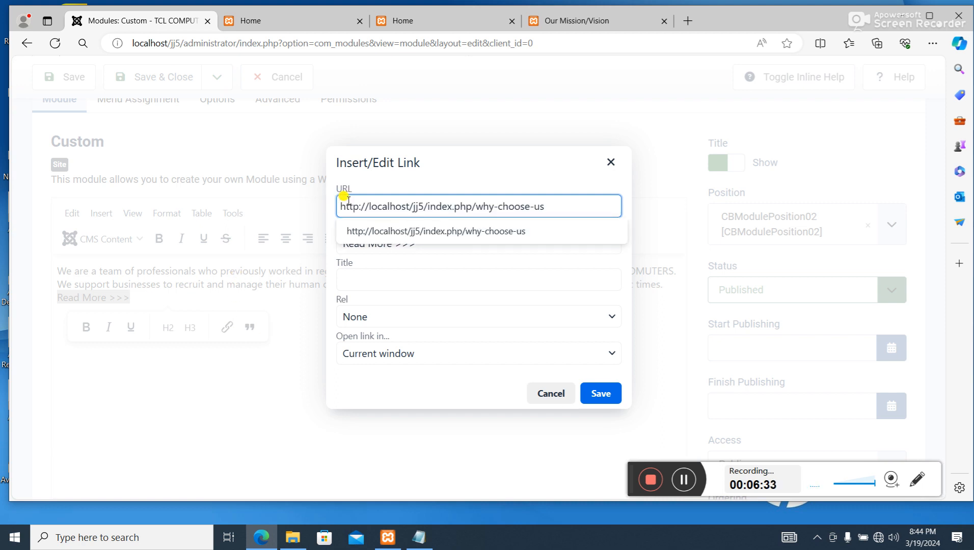
- Save the link with the title Why Choose Us opening in a new window, and save and close the module
click(406, 277)
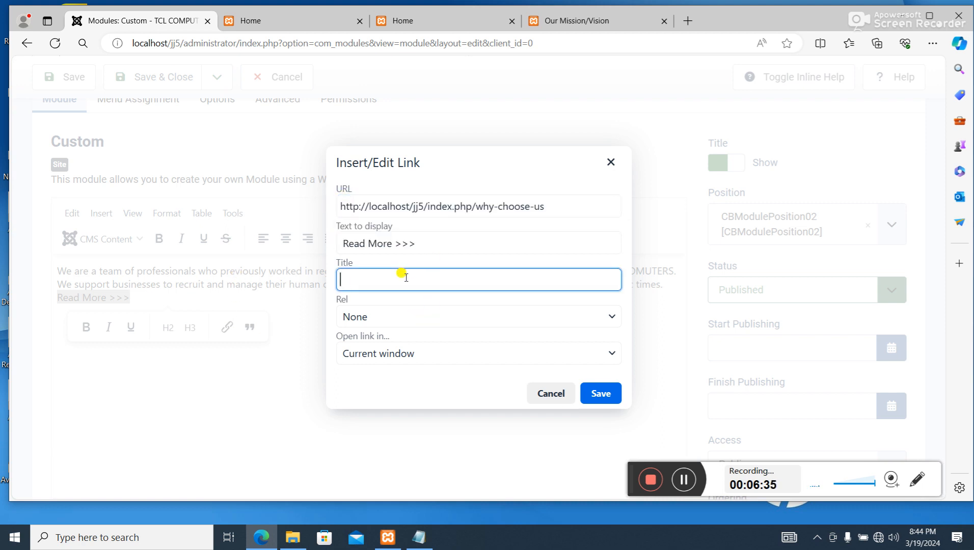
text(Why Choose Us)
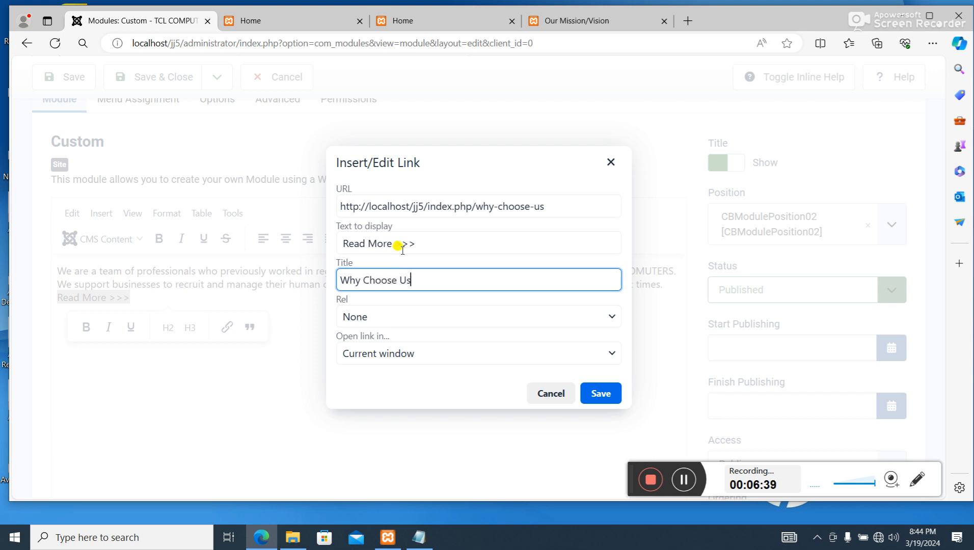
click(446, 352)
click(403, 399)
click(599, 392)
scroll(518, 329, up, 5)
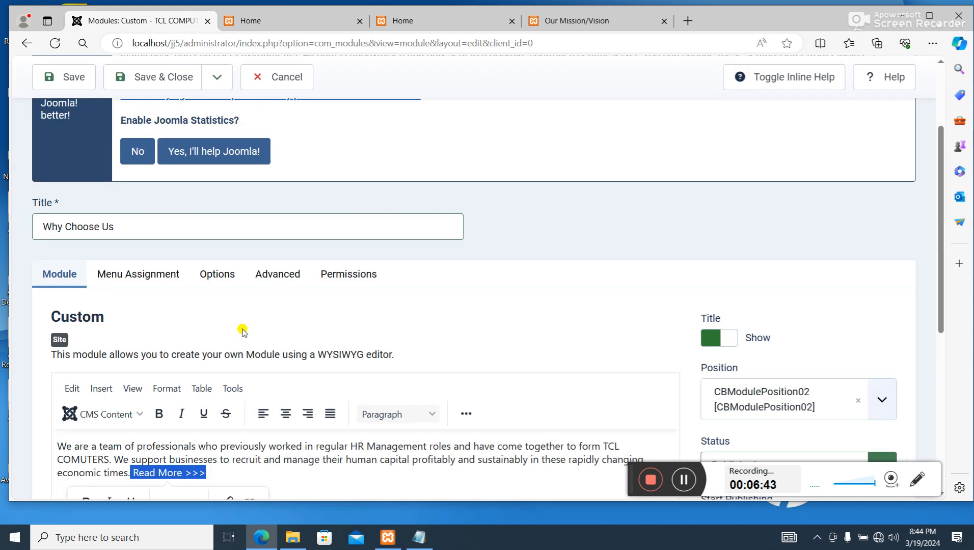
click(164, 117)
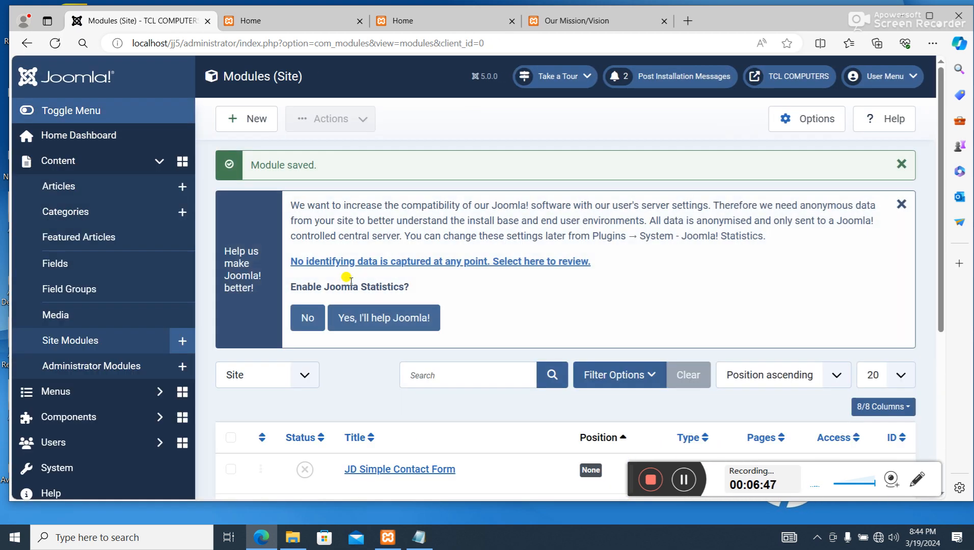
- Copy the Our Mission/Our Vision heading, text and URL from the Notepad notes and return to the site modules list
click(387, 537)
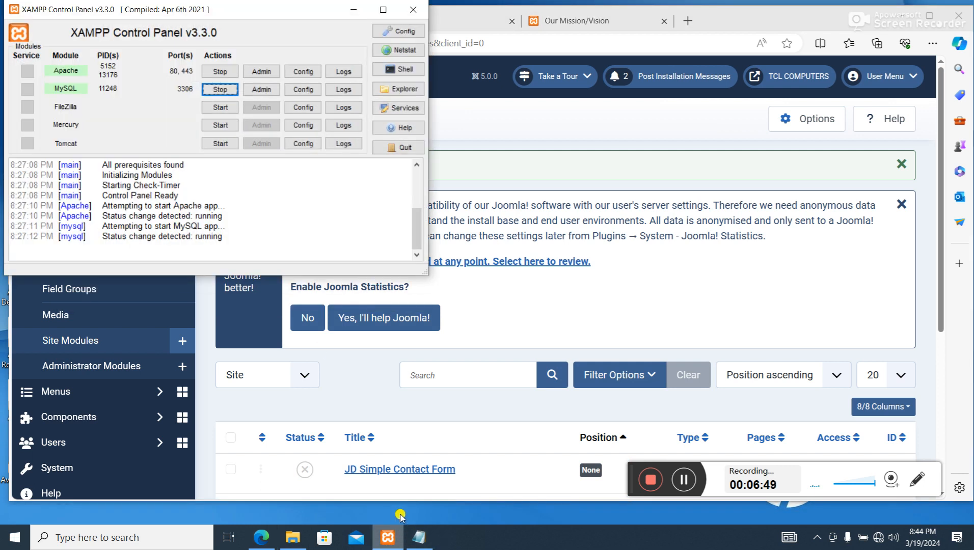
click(420, 539)
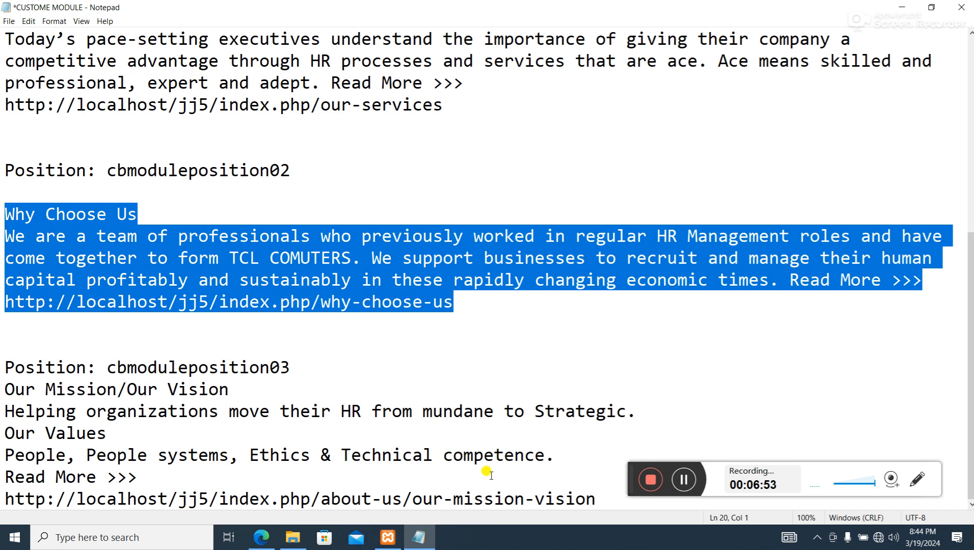
drag(596, 499, 1, 383)
right_click(43, 390)
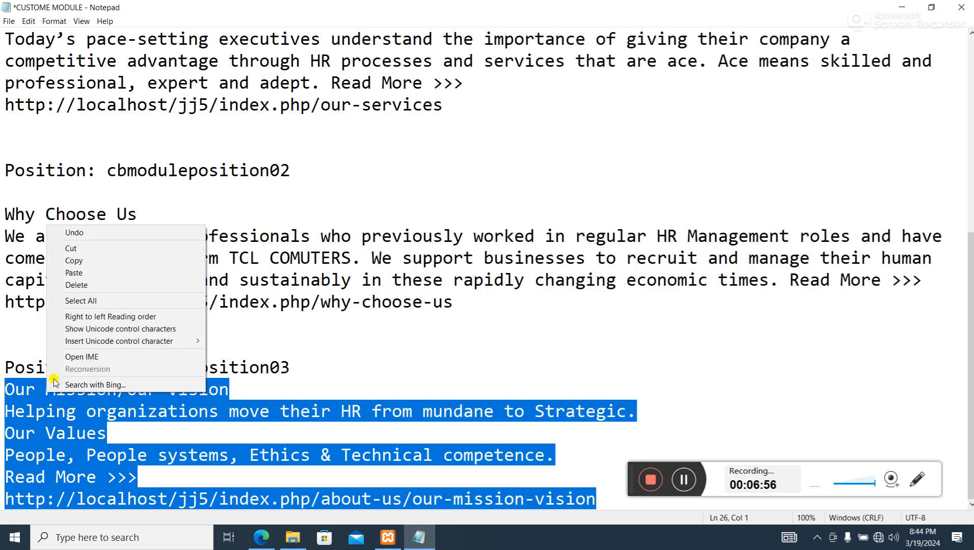
click(113, 256)
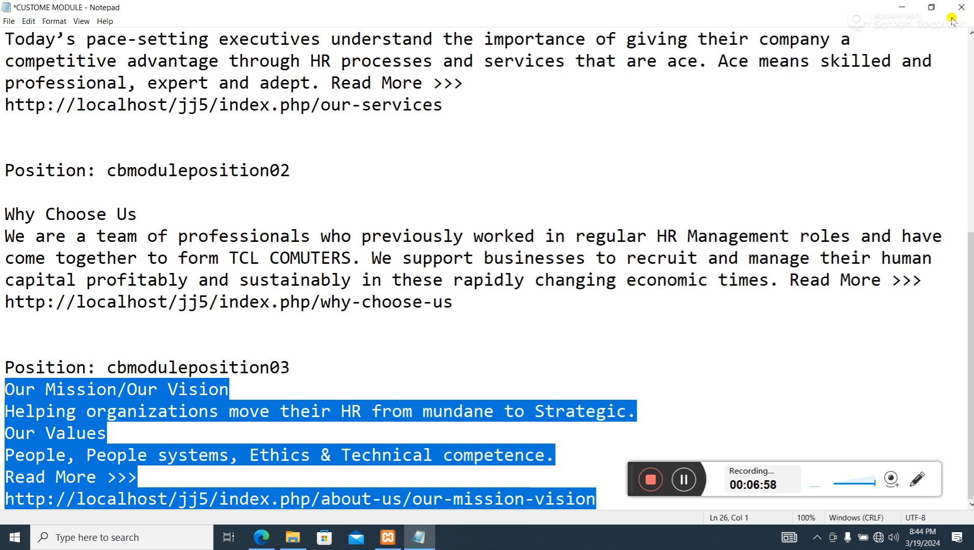
click(902, 7)
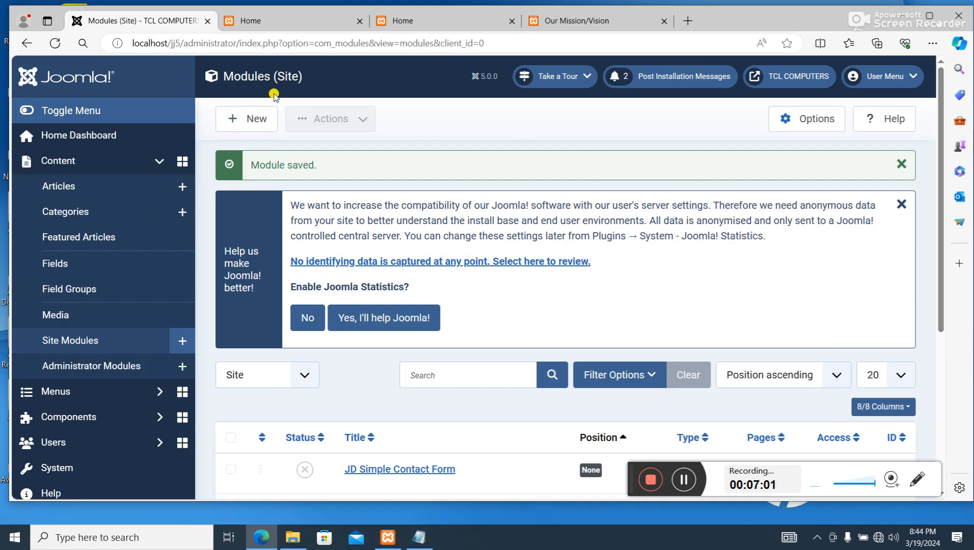
- Create another Custom site module and paste the copied Our Mission/Our Vision notes into its content
scroll(451, 347, down, 4)
scroll(435, 365, up, 4)
click(264, 121)
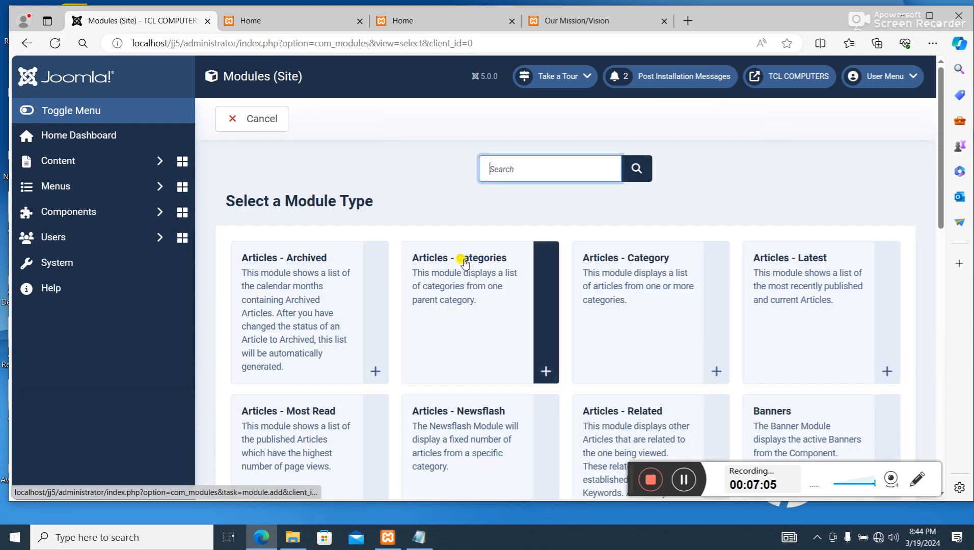
scroll(502, 346, down, 3)
scroll(502, 345, down, 3)
click(458, 410)
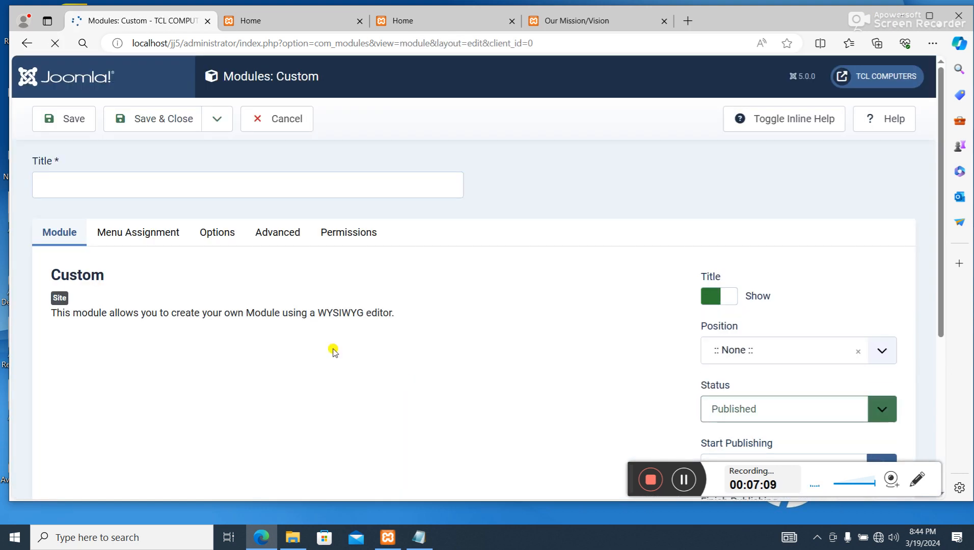
scroll(250, 337, down, 3)
scroll(173, 248, up, 1)
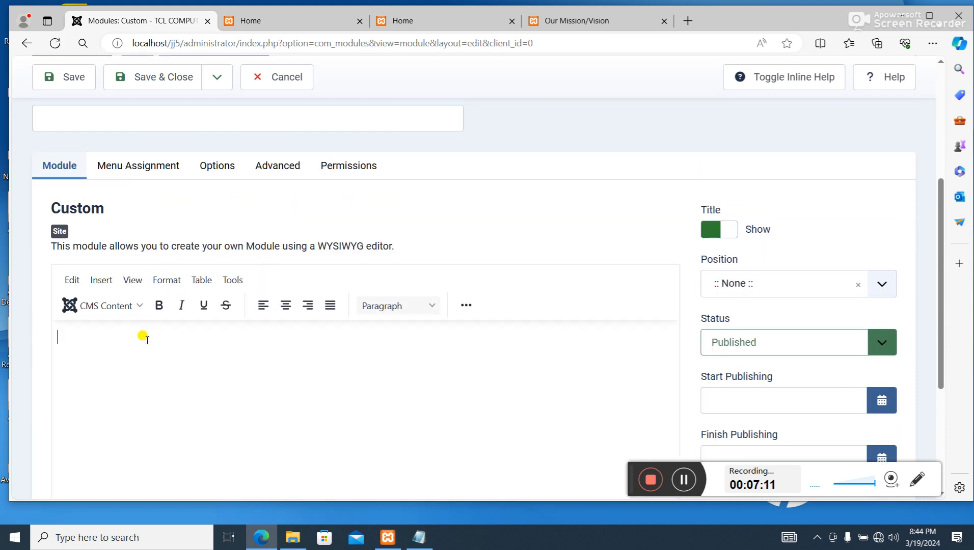
key(ctrl+v)
- Move the Our Mission/Our Vision heading from the content into the module title and delete the leftover blank line
drag(174, 328, 56, 333)
key(ctrl+x)
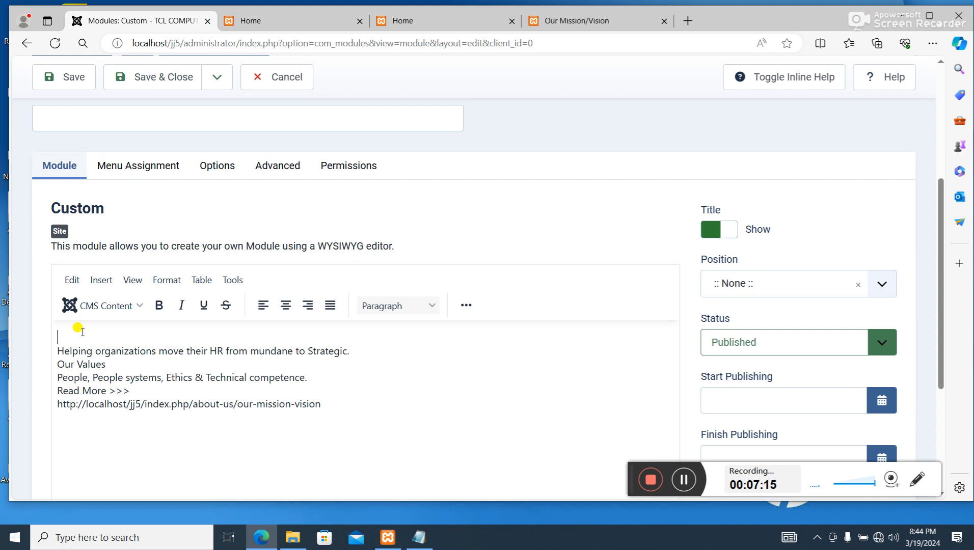
scroll(97, 356, up, 3)
click(107, 257)
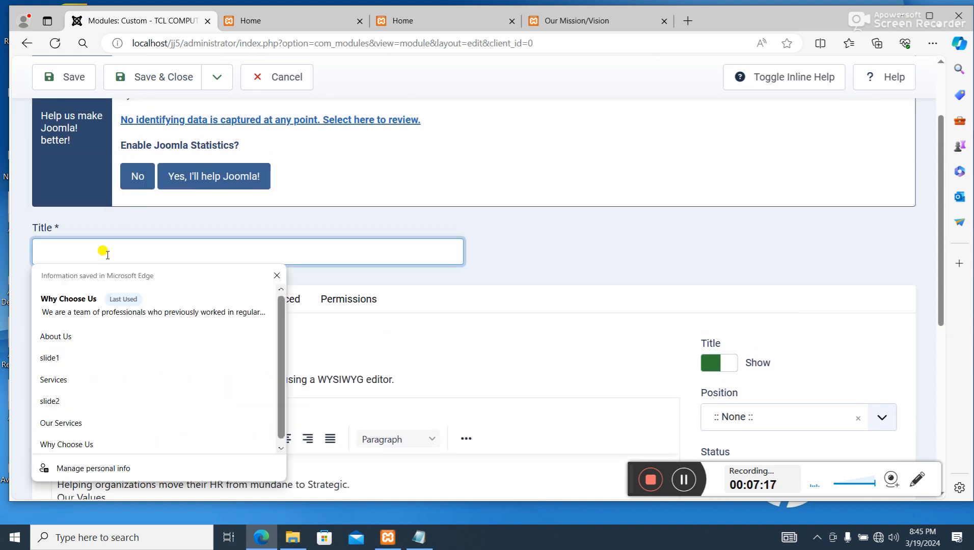
key(ctrl+v)
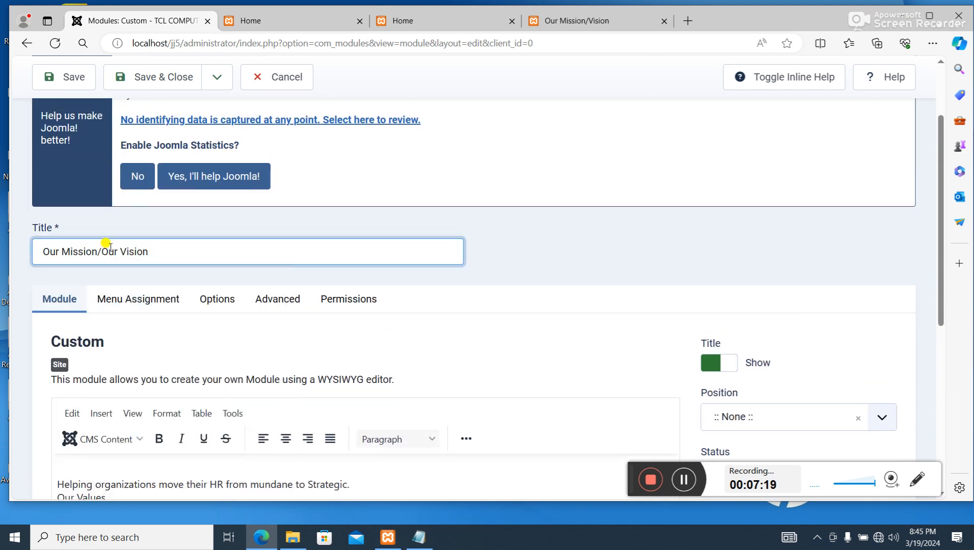
scroll(124, 200, down, 5)
click(99, 199)
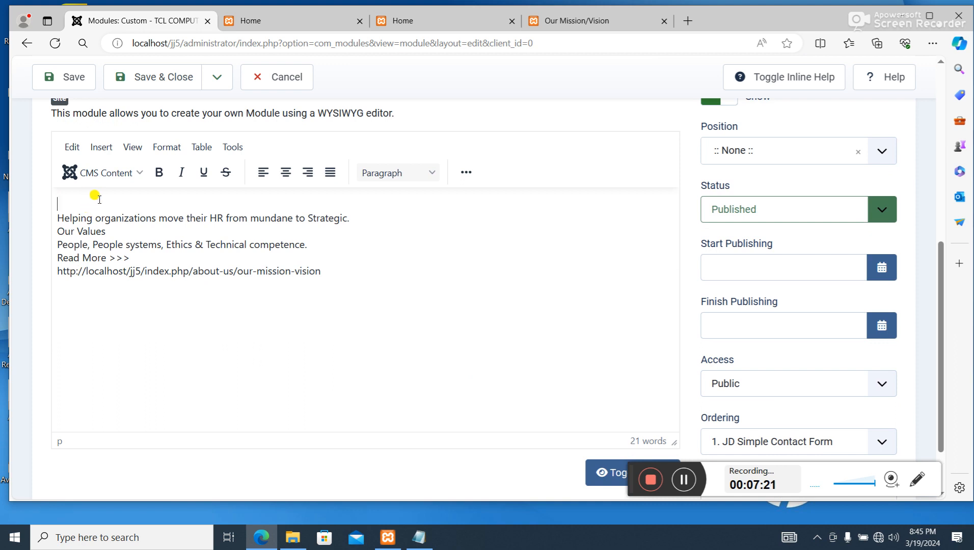
key(Delete)
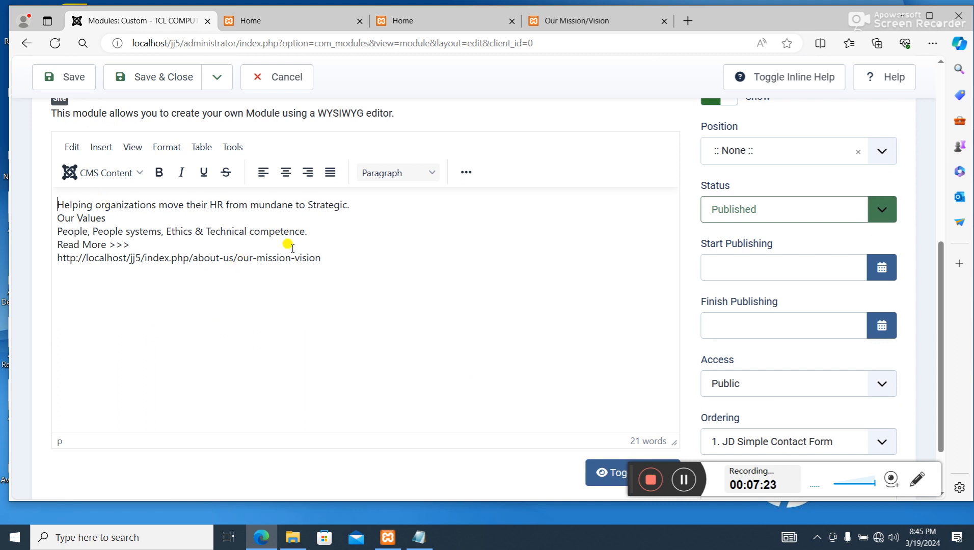
- Cut the our-mission-vision URL line from the module content and use it as the link URL for Read More >>>
drag(327, 263, 42, 263)
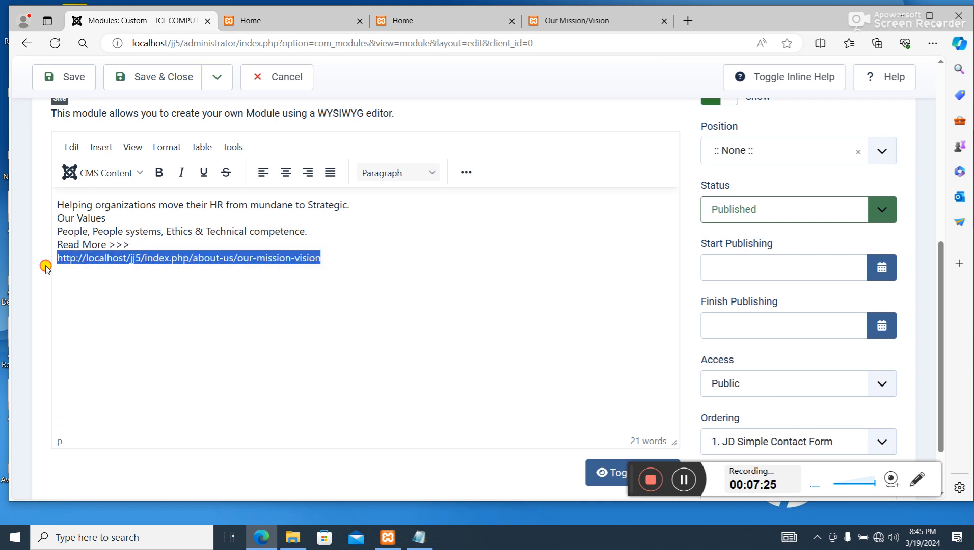
key(Delete)
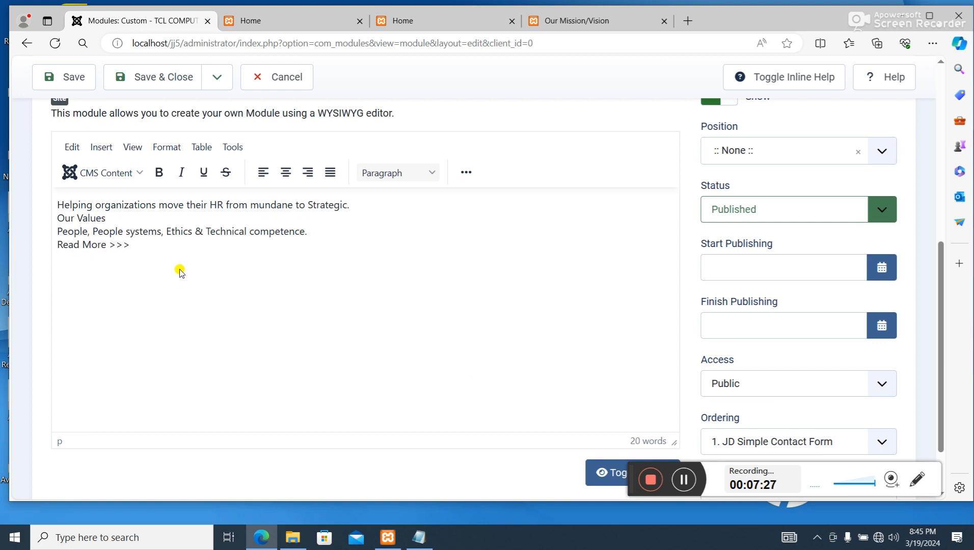
drag(141, 249, 61, 249)
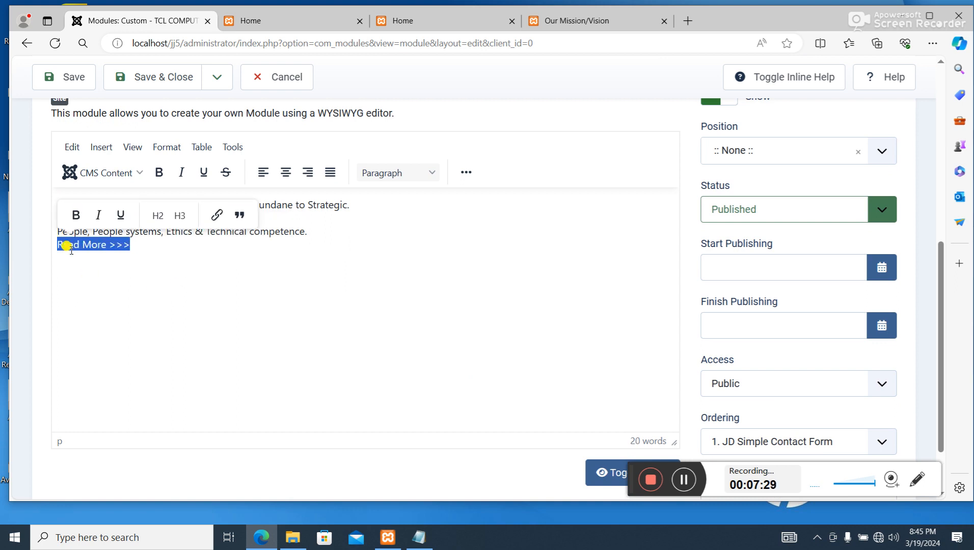
click(216, 215)
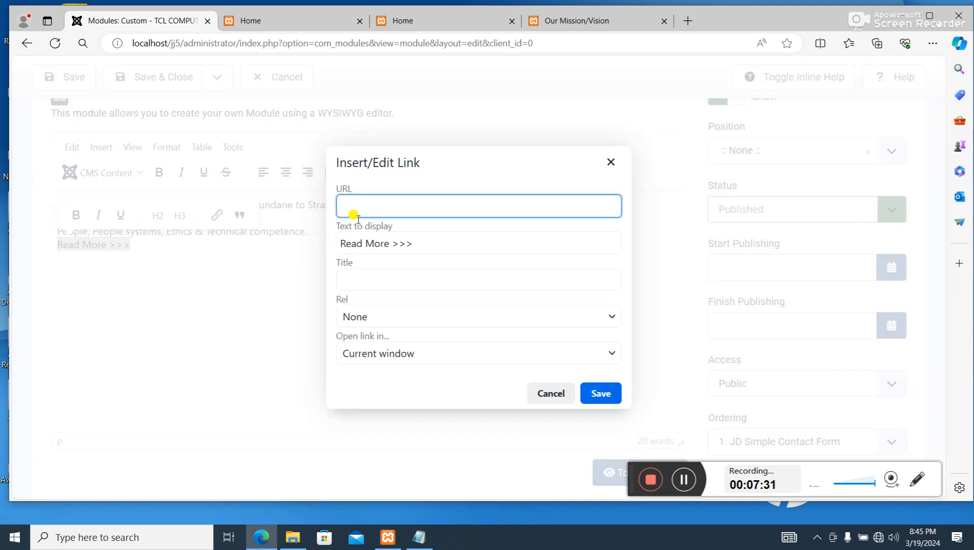
key(ctrl+v)
- Give the link the title Our Mission/Our Vision, have it open in a new window, and save it
click(413, 274)
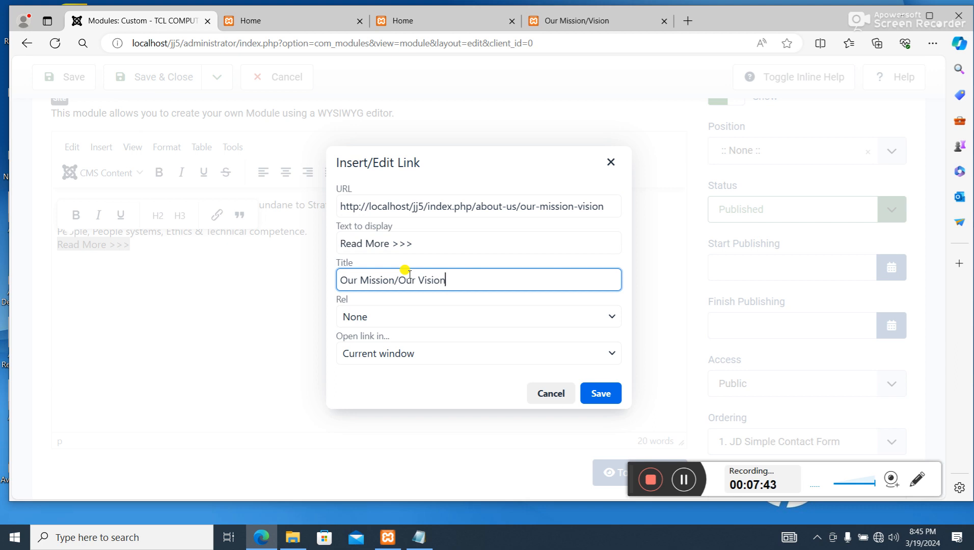
click(403, 353)
click(387, 396)
click(611, 394)
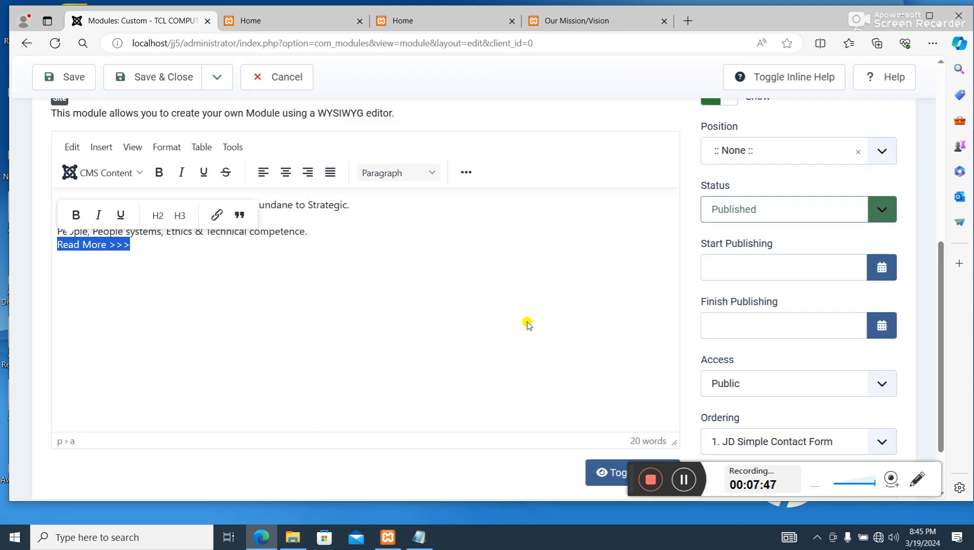
- Assign the Our Mission/Our Vision module to position CBModulePosition03, then save and close it
scroll(505, 323, up, 3)
click(825, 286)
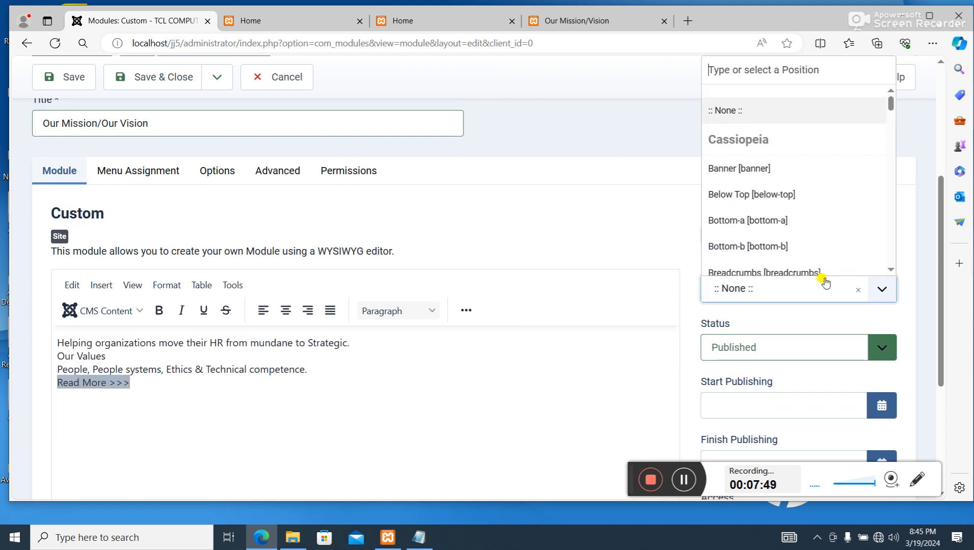
scroll(849, 186, down, 10)
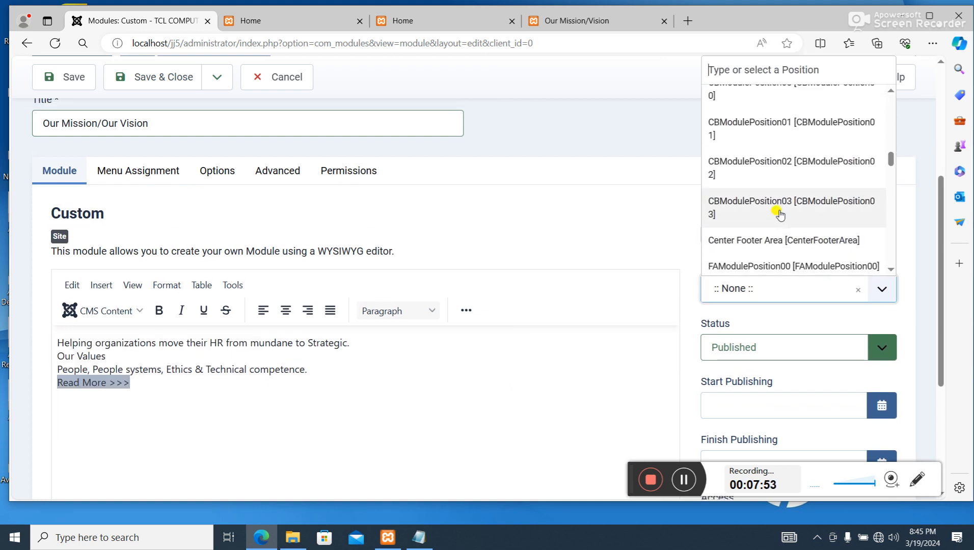
click(818, 214)
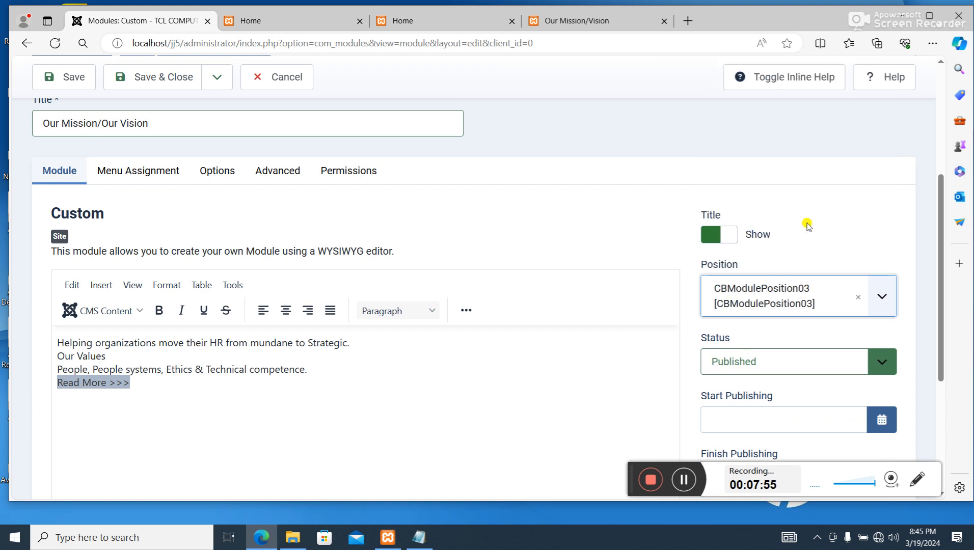
scroll(397, 264, up, 4)
scroll(278, 235, up, 1)
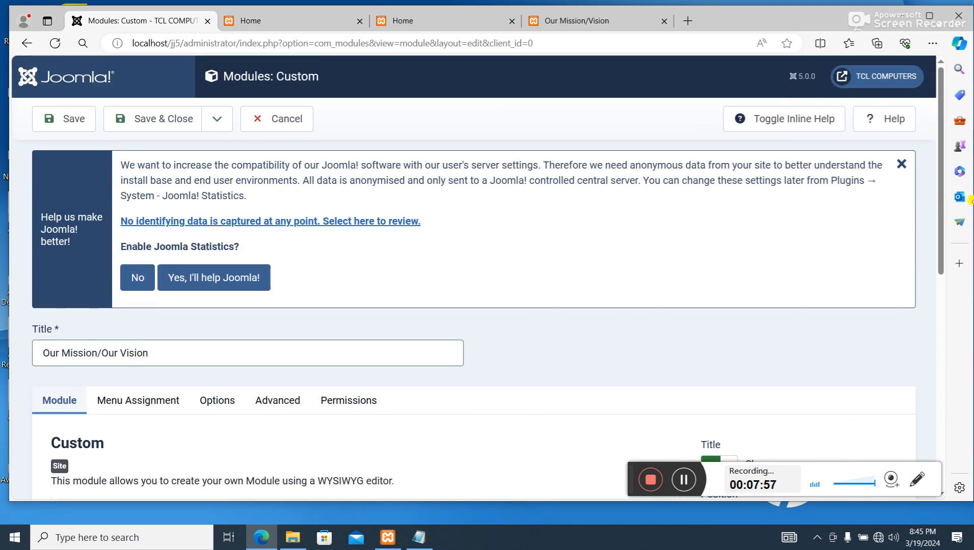
click(177, 124)
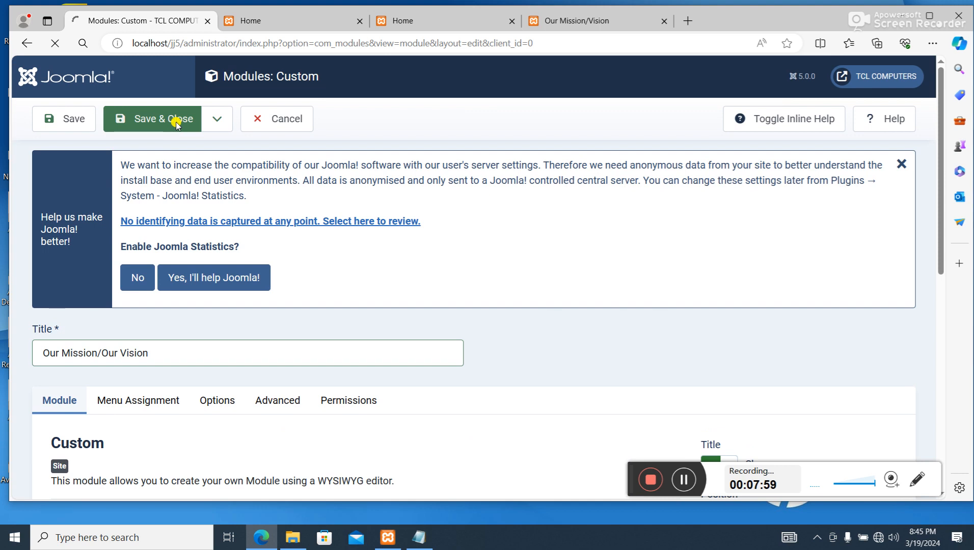
scroll(446, 335, down, 3)
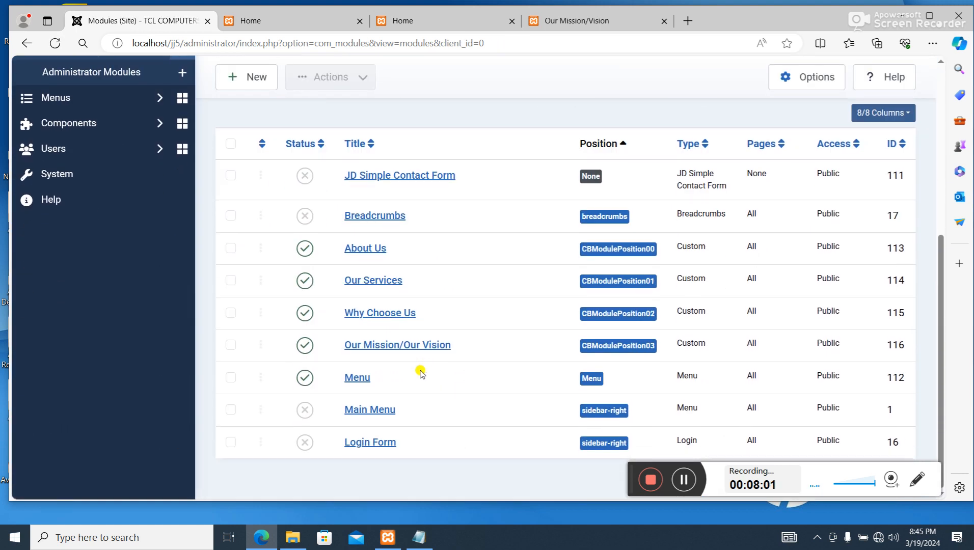
- Preview the site and examine the four custom modules on the home page
scroll(384, 401, up, 6)
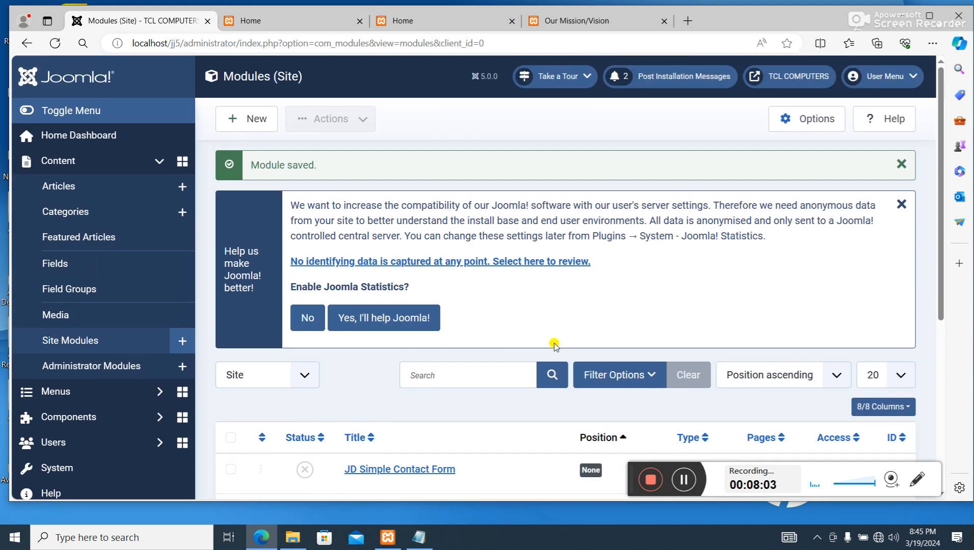
click(799, 81)
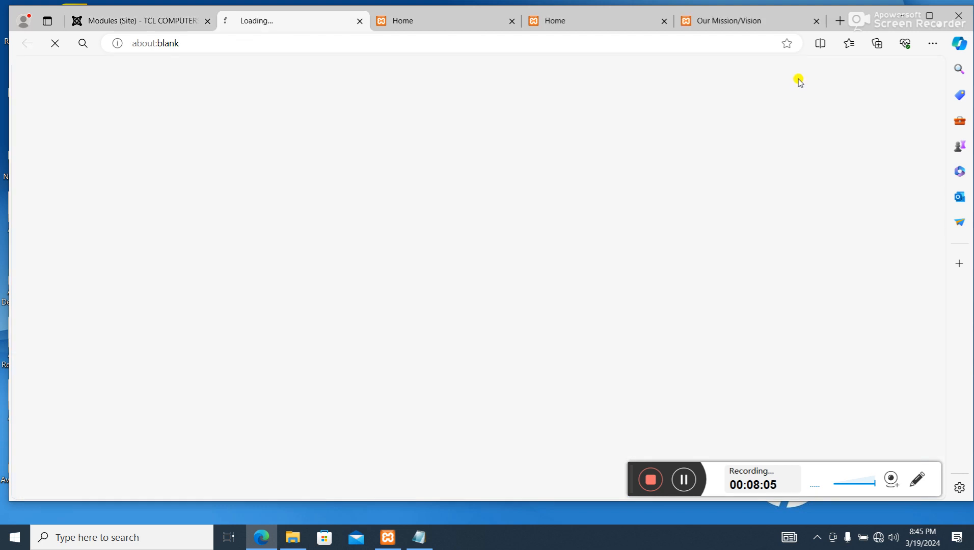
scroll(500, 193, down, 6)
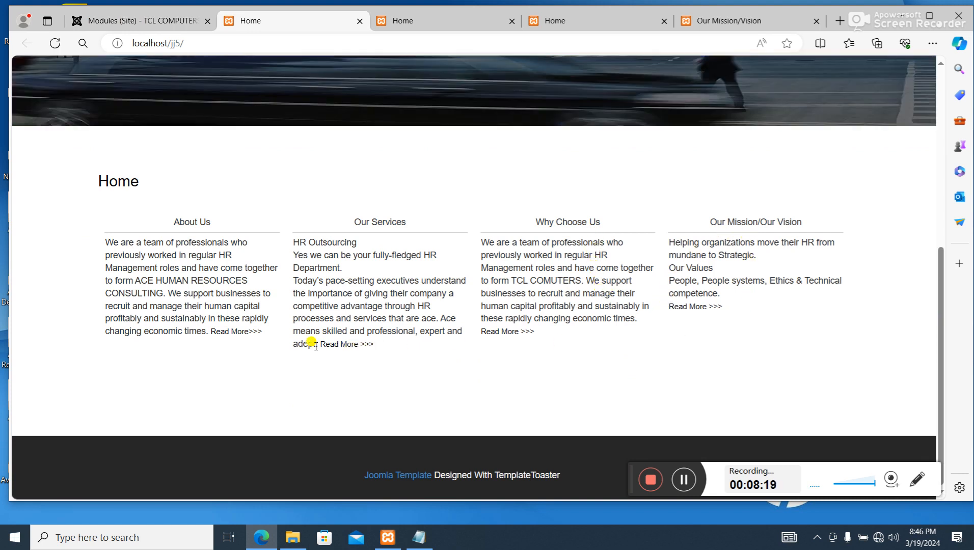
- Follow the About Us module's Read More link, check which modules appear on that page, and go back to Home
click(258, 332)
scroll(357, 195, down, 9)
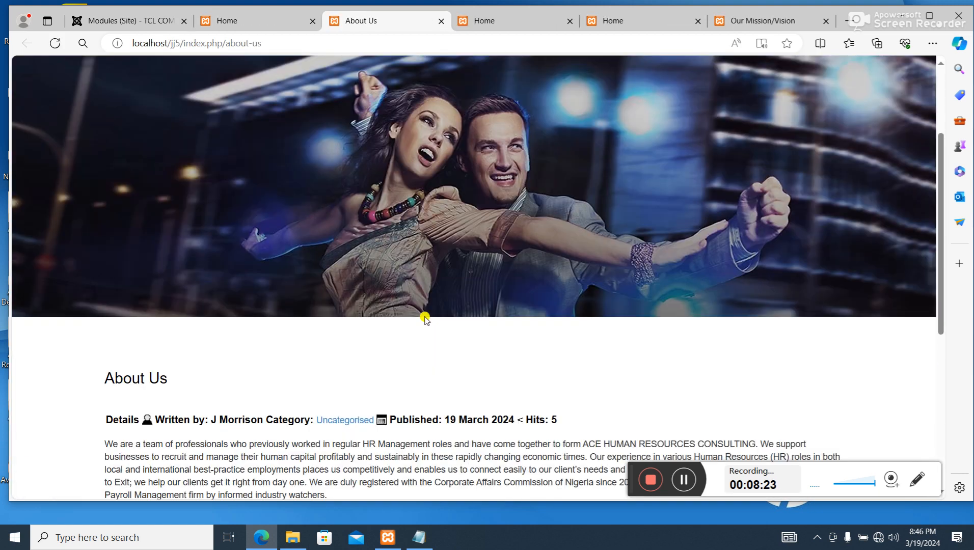
scroll(393, 337, up, 3)
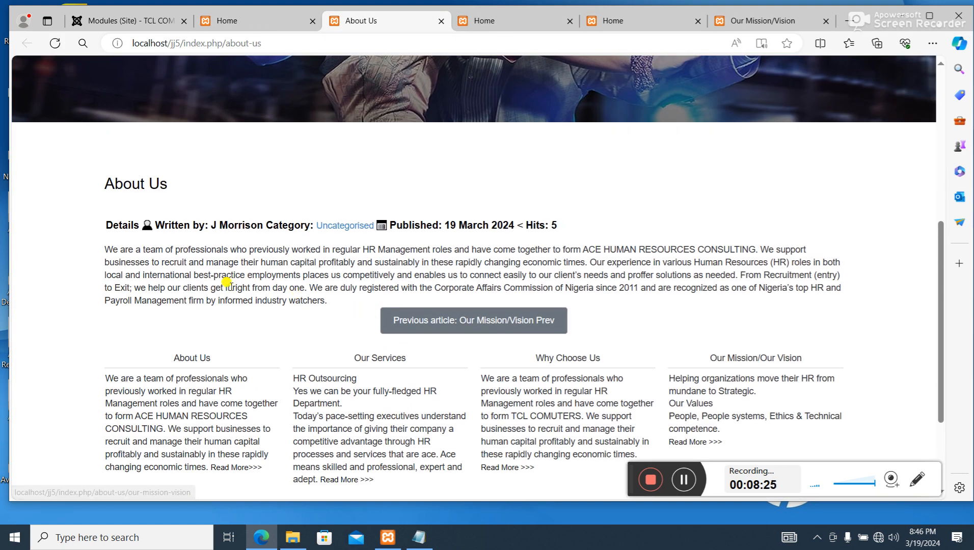
scroll(356, 341, down, 3)
scroll(200, 153, up, 3)
scroll(240, 357, down, 3)
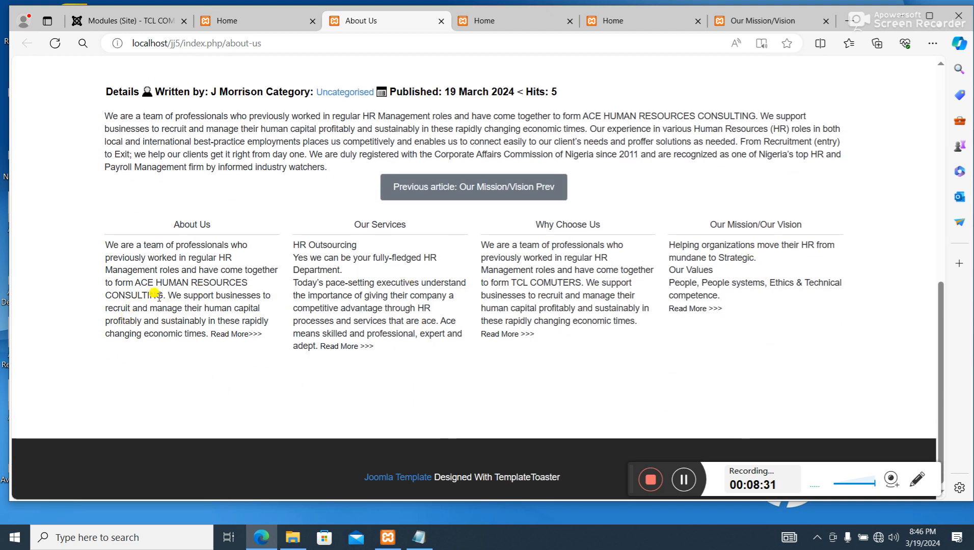
scroll(196, 246, up, 10)
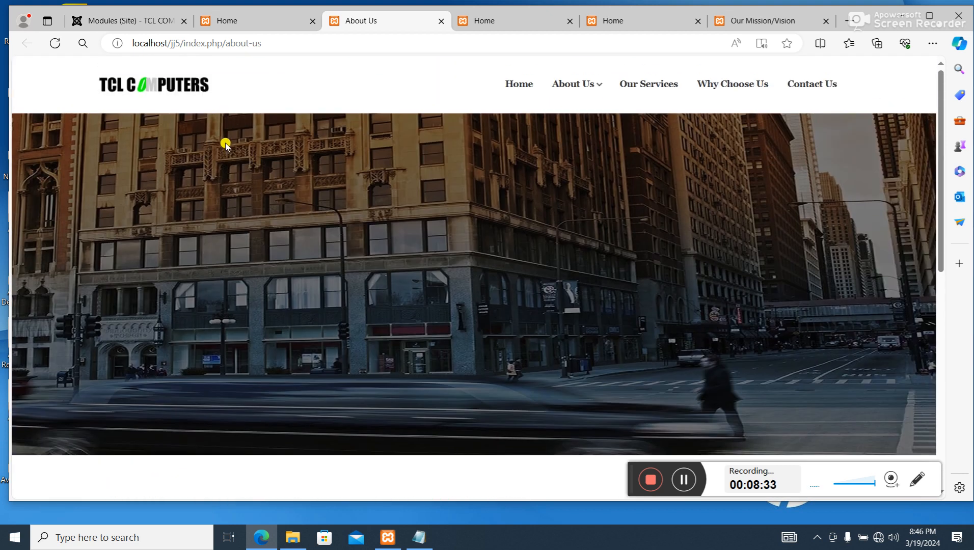
click(516, 83)
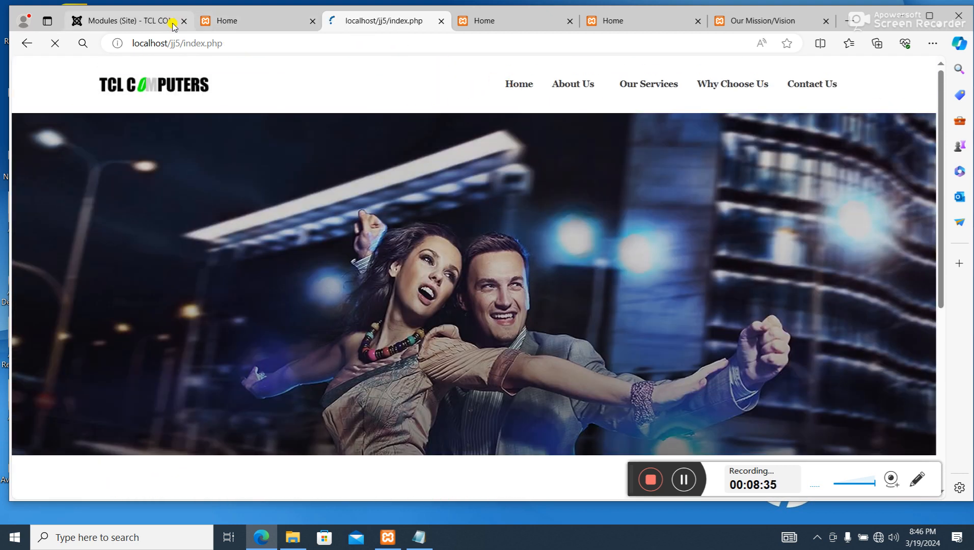
- Return to the administrator's site modules list and open the About Us module for editing
click(148, 21)
scroll(356, 229, down, 6)
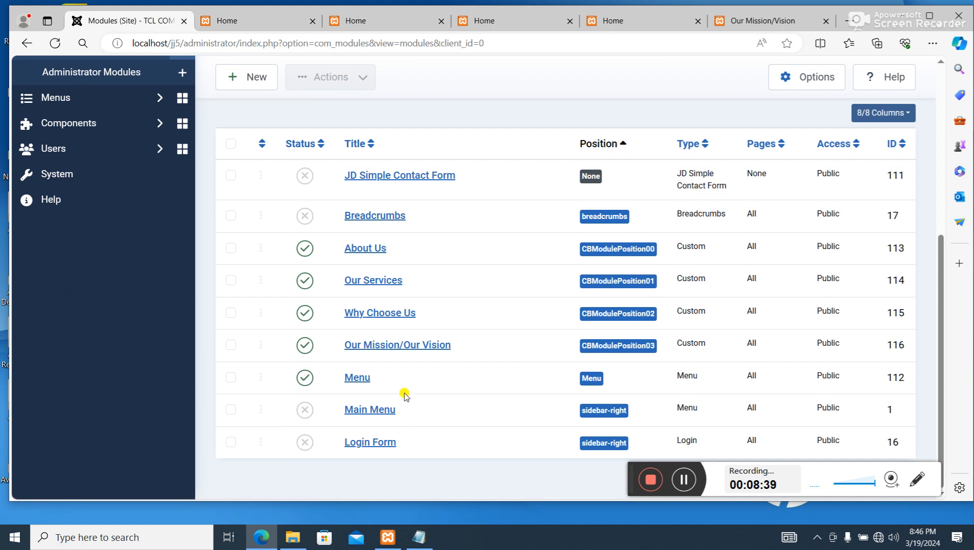
scroll(381, 255, up, 6)
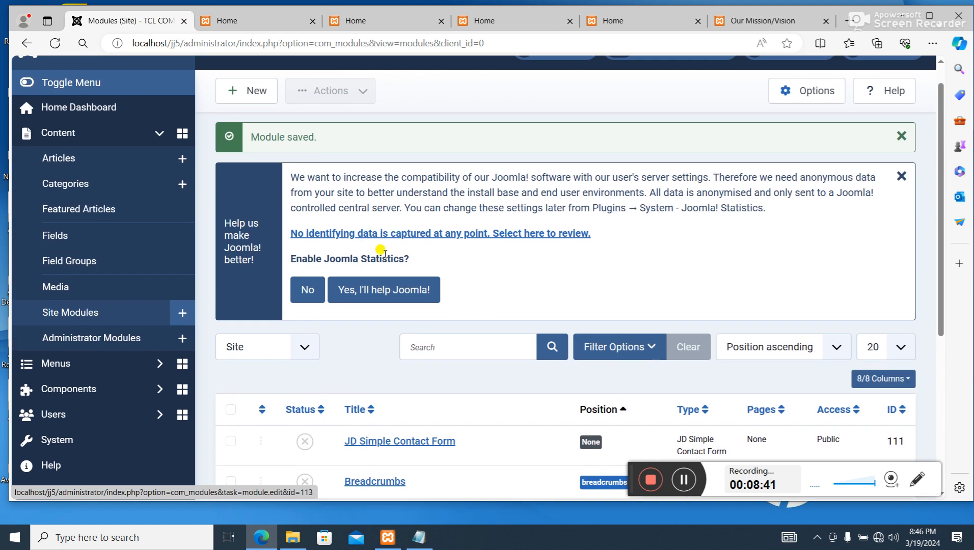
scroll(382, 251, down, 3)
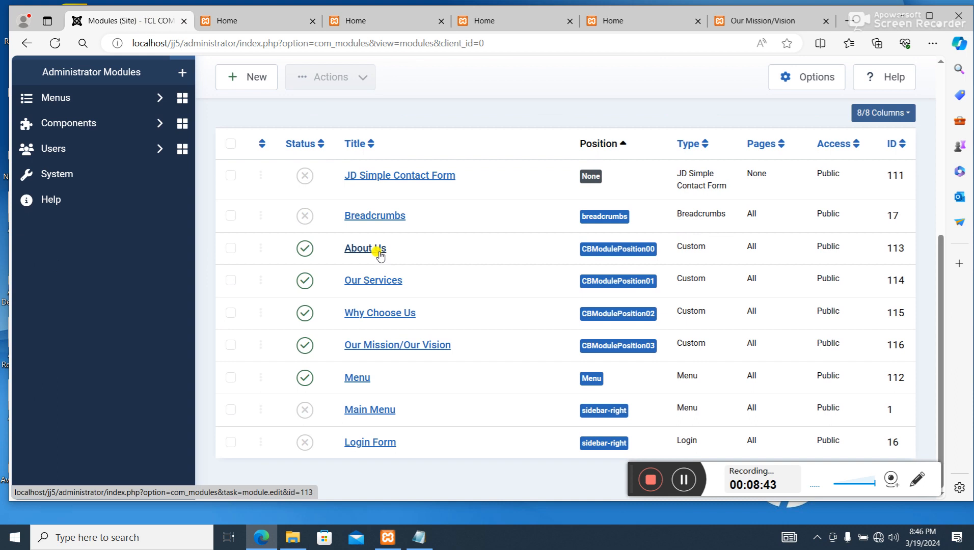
click(380, 255)
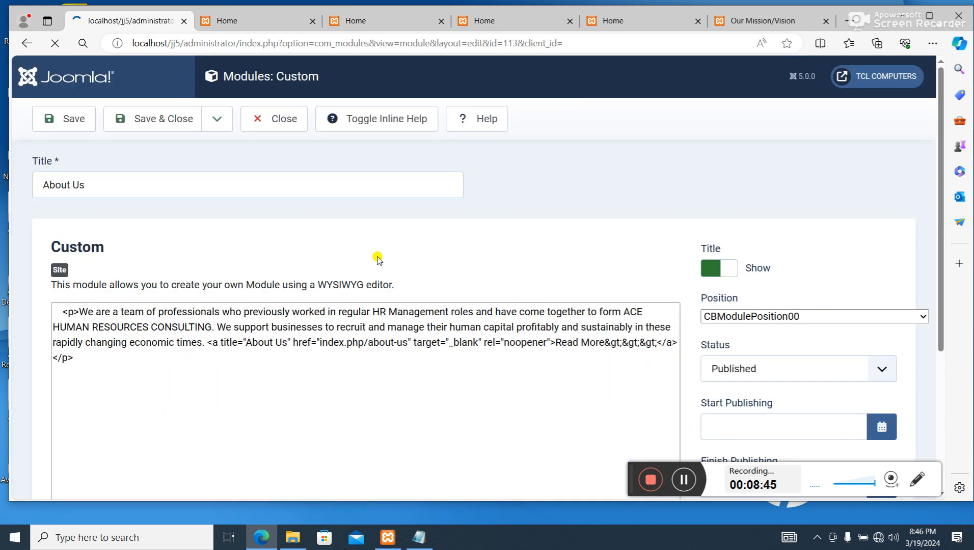
scroll(605, 269, up, 3)
scroll(606, 270, down, 5)
scroll(601, 278, up, 4)
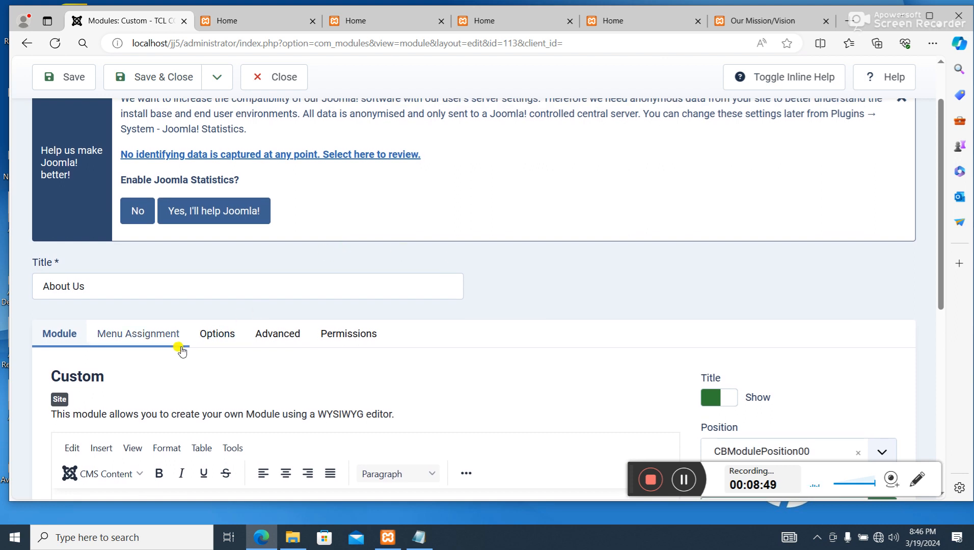
- Set the About Us module's menu assignment to Only on the pages selected
click(154, 339)
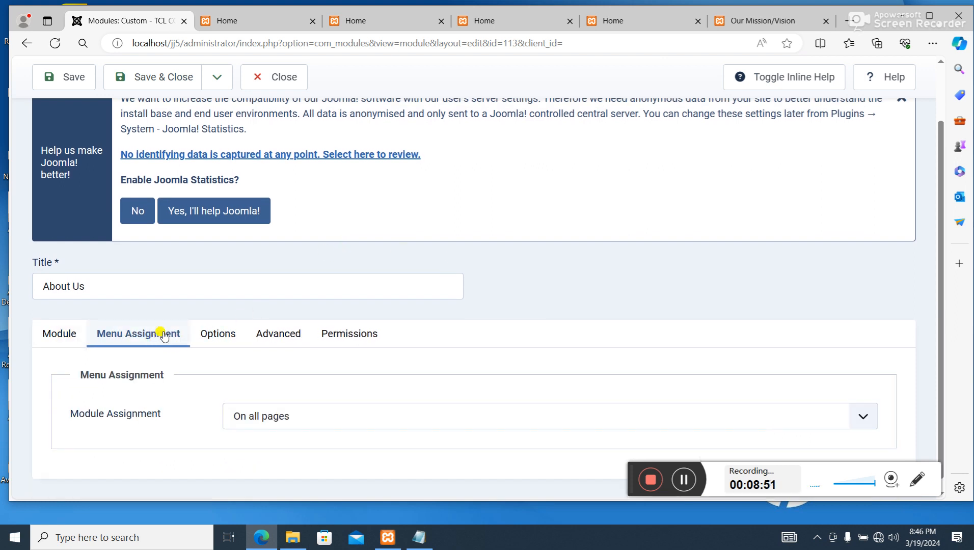
click(284, 412)
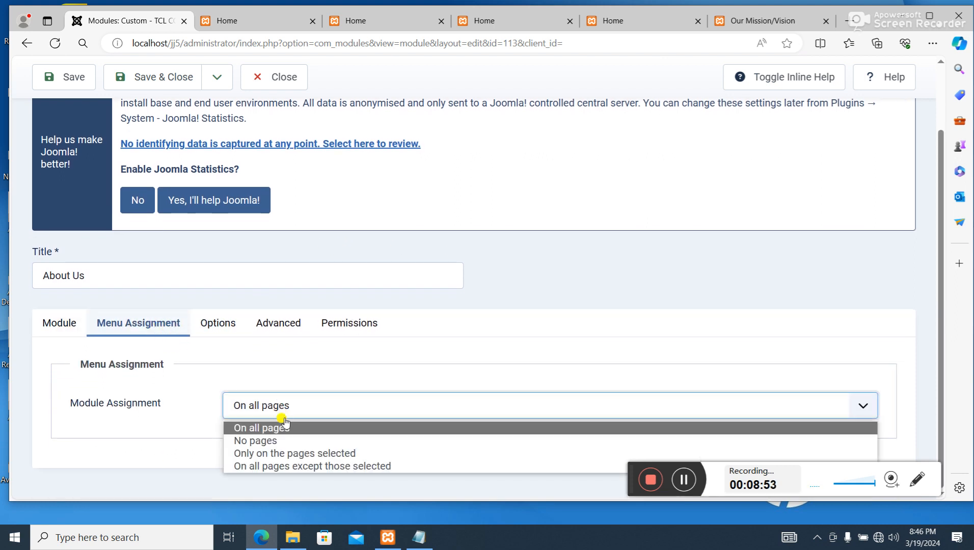
click(276, 441)
click(286, 416)
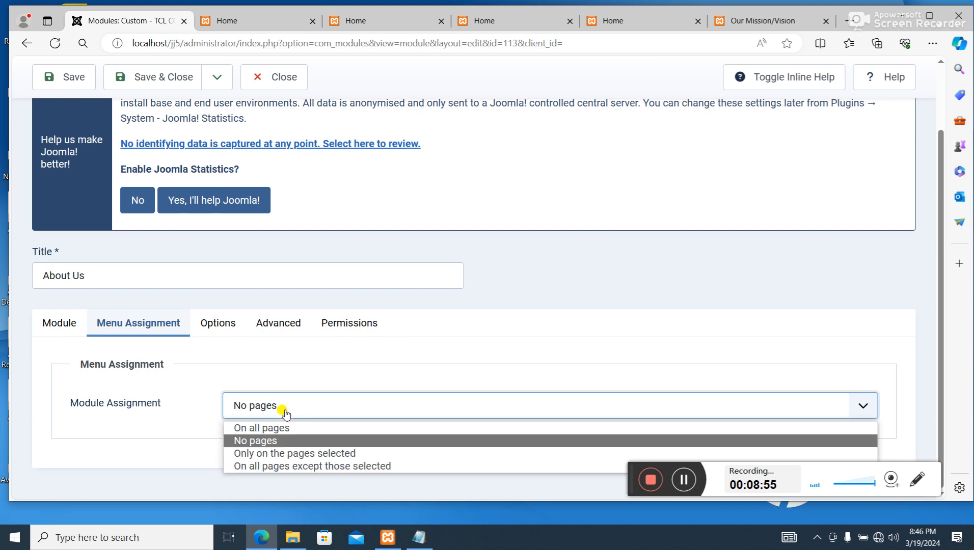
click(284, 453)
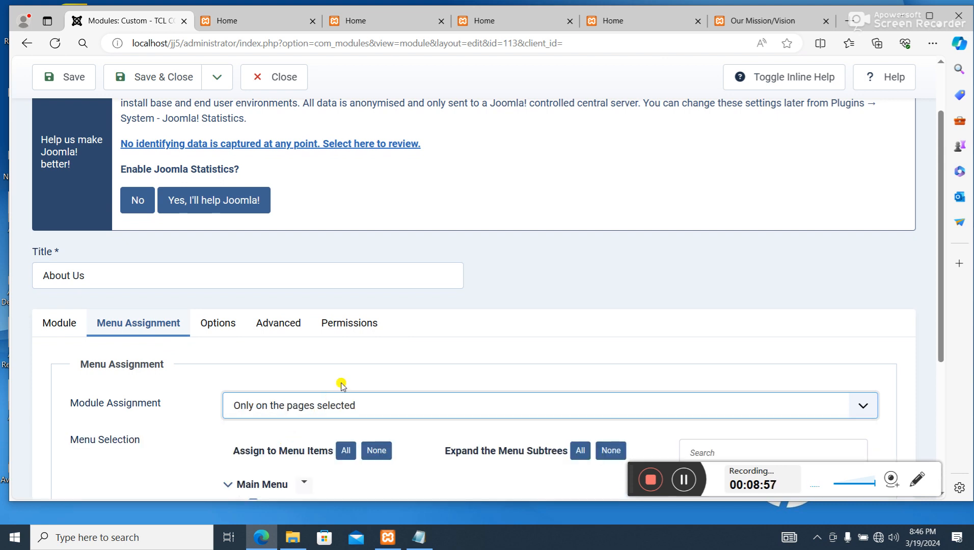
scroll(339, 383, down, 4)
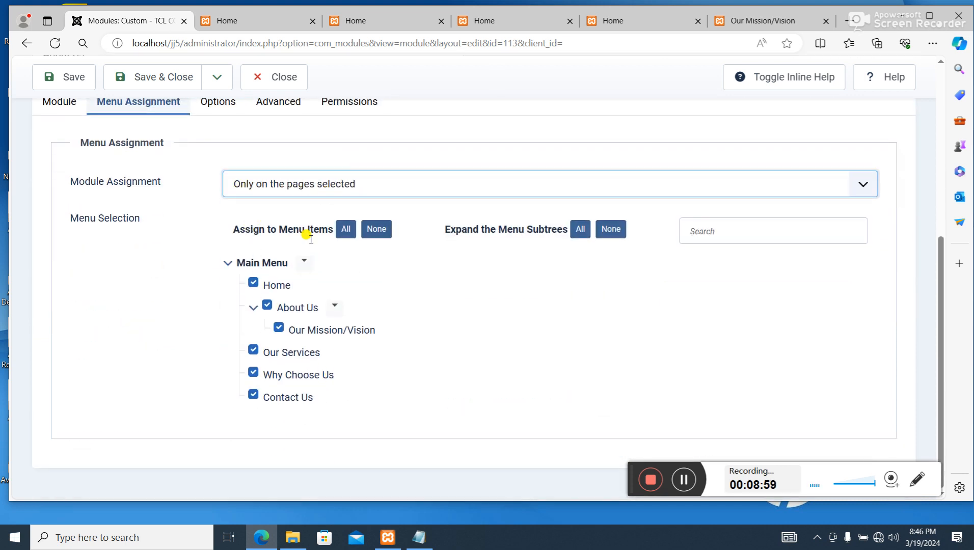
- Deselect every Main Menu item except Home for the About Us module, then save and close it
click(268, 307)
click(278, 328)
click(254, 351)
click(253, 374)
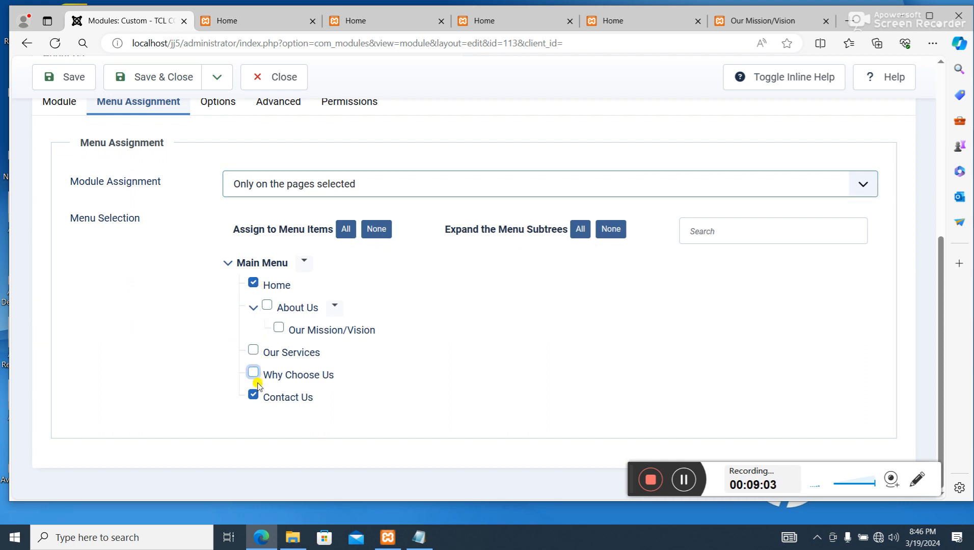
click(254, 395)
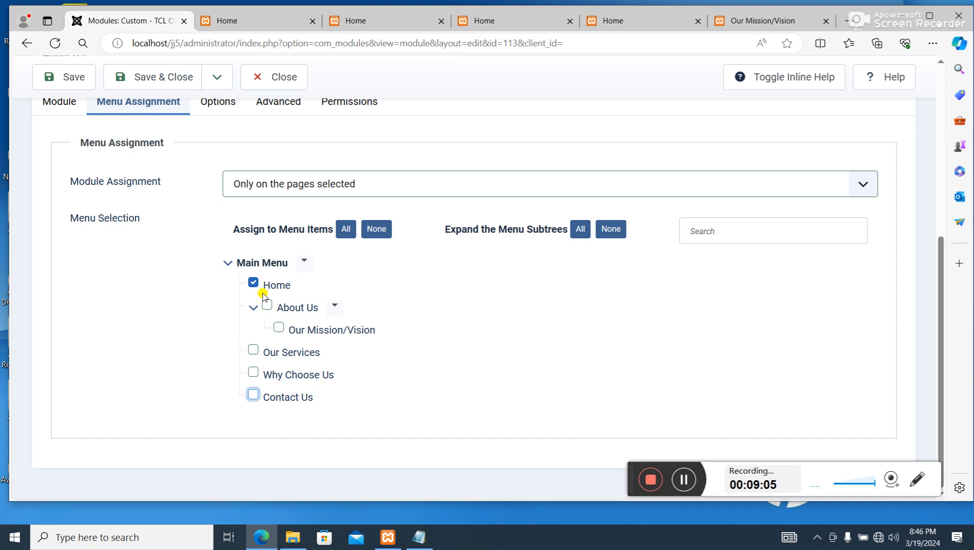
scroll(341, 291, up, 5)
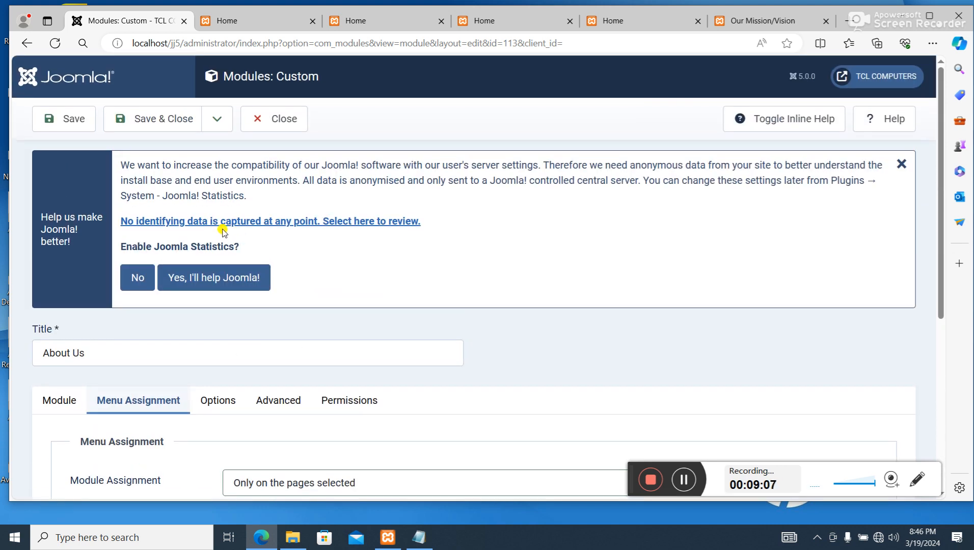
click(171, 119)
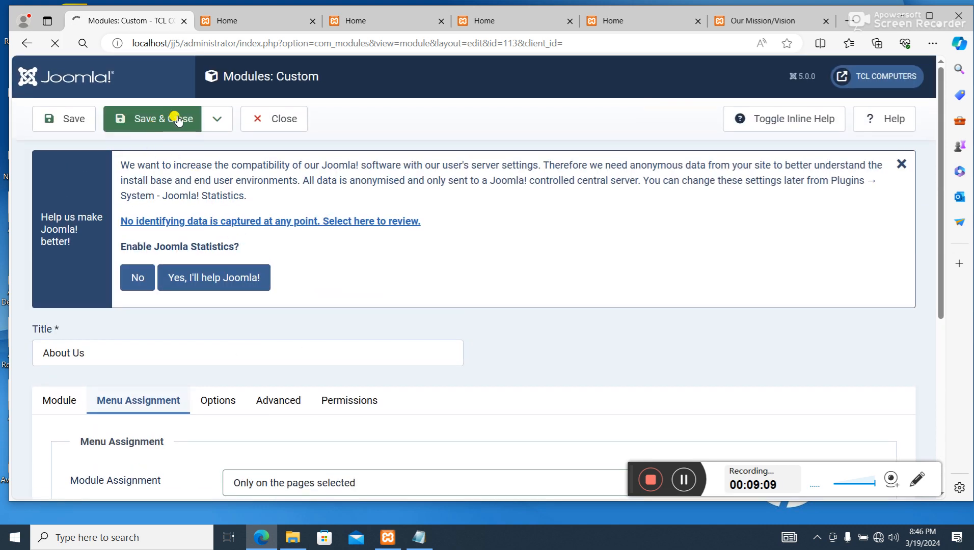
scroll(407, 311, down, 5)
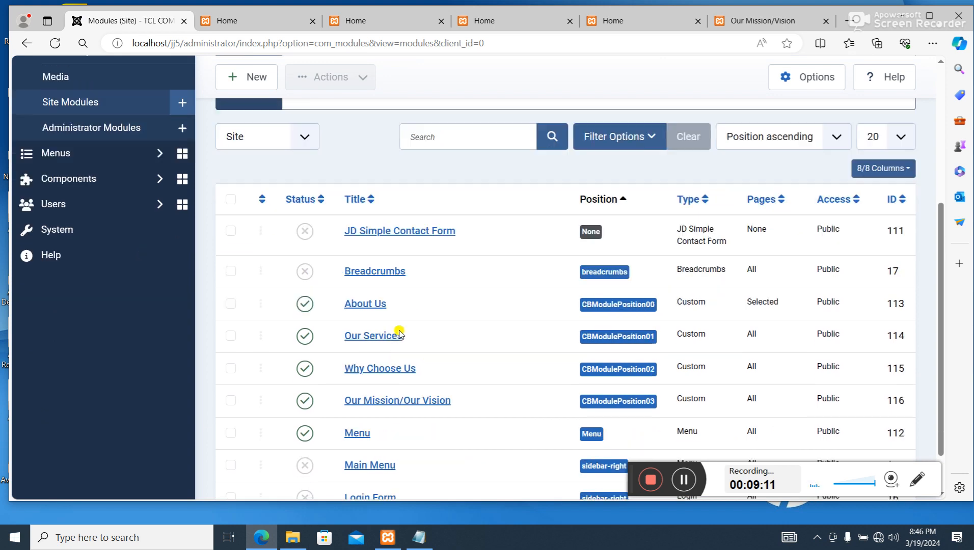
- Open the Our Services module and set its menu assignment to Only on the pages selected
scroll(399, 334, down, 1)
click(386, 309)
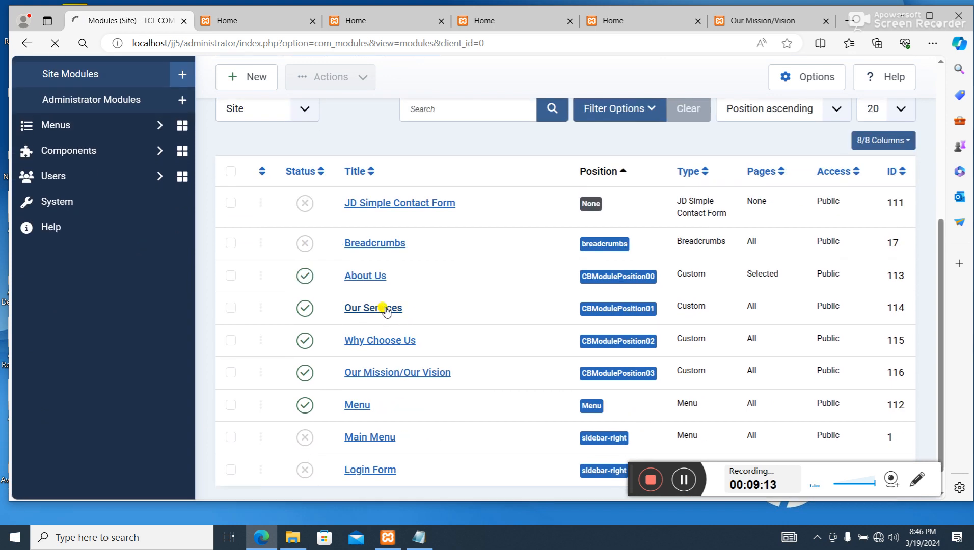
scroll(255, 307, down, 3)
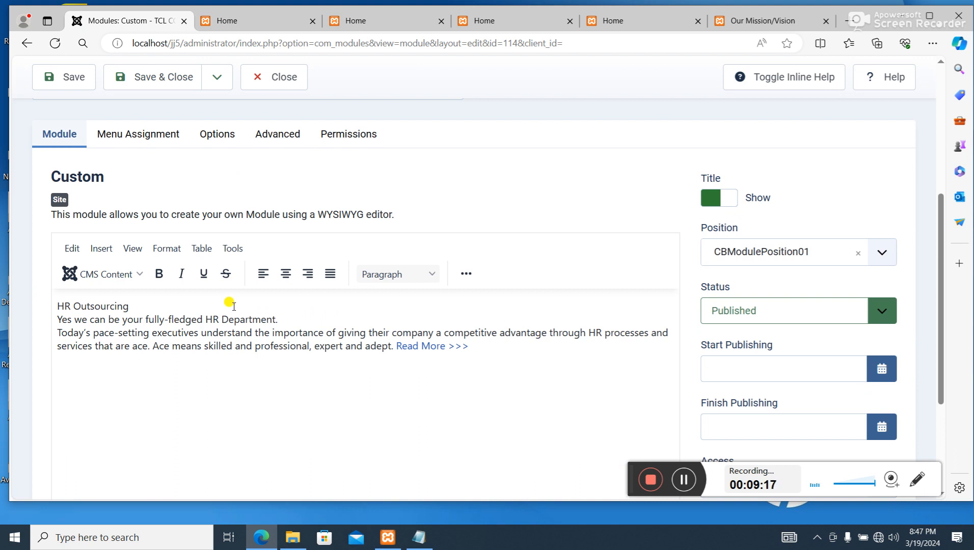
scroll(229, 305, up, 1)
click(145, 197)
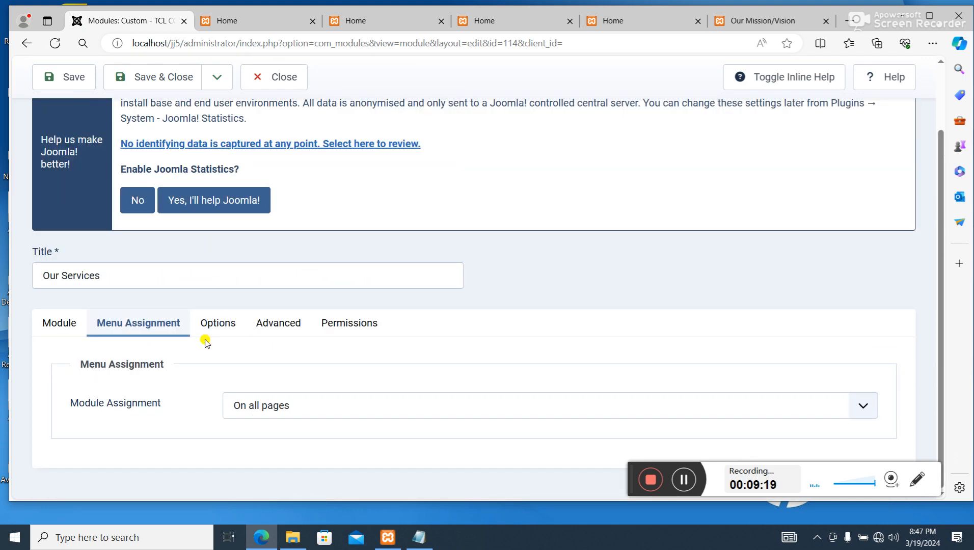
click(277, 405)
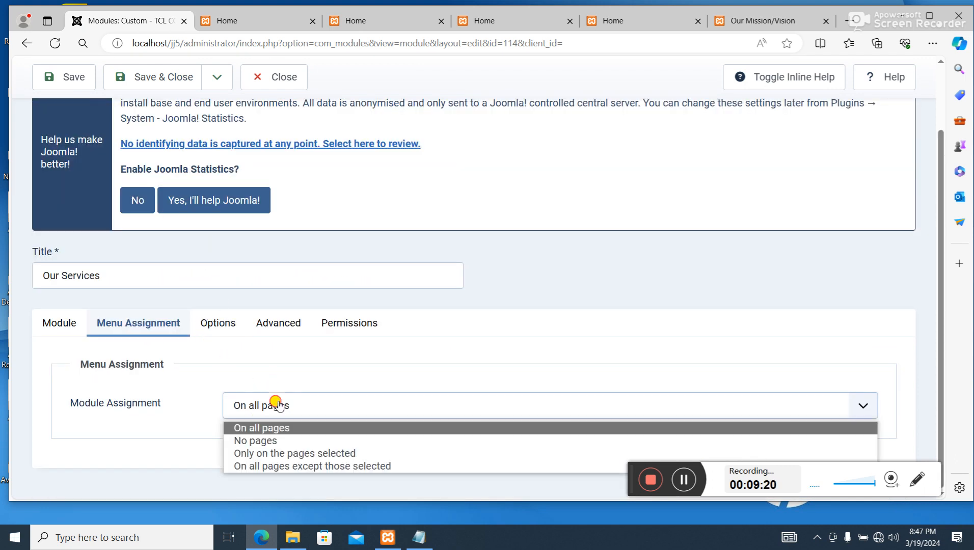
click(279, 453)
- Deselect every Main Menu item except Home for the Our Services module, then save and close it
scroll(286, 418, down, 4)
click(271, 307)
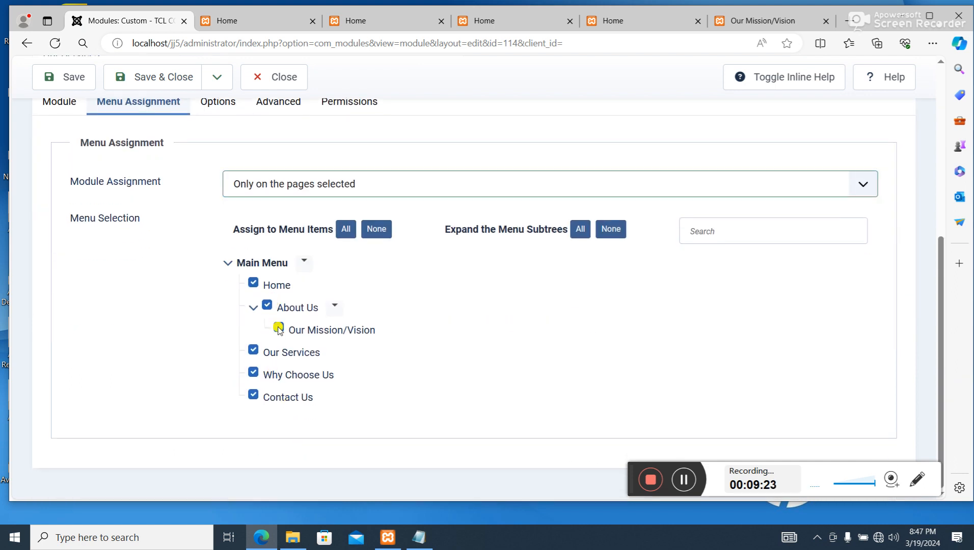
click(278, 329)
click(252, 374)
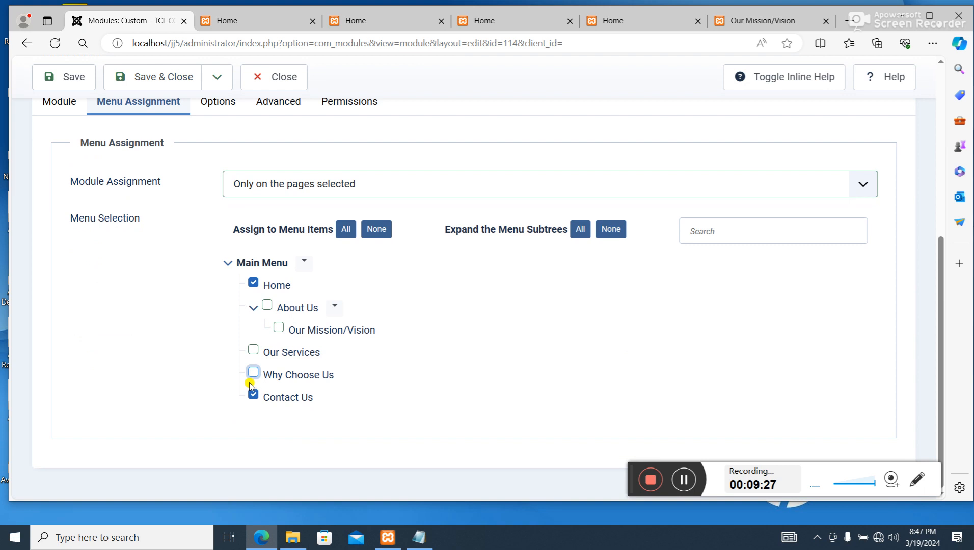
scroll(348, 366, up, 3)
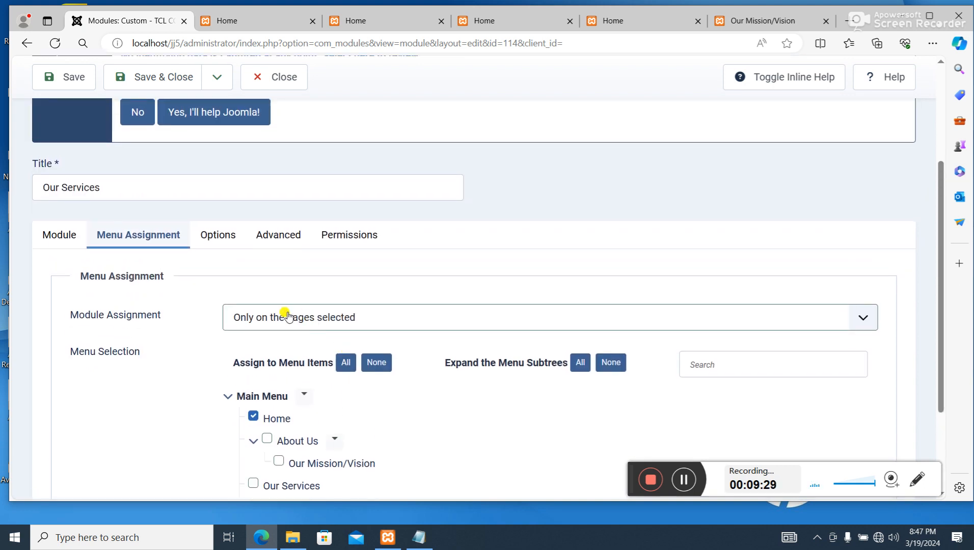
scroll(233, 199, up, 3)
click(168, 91)
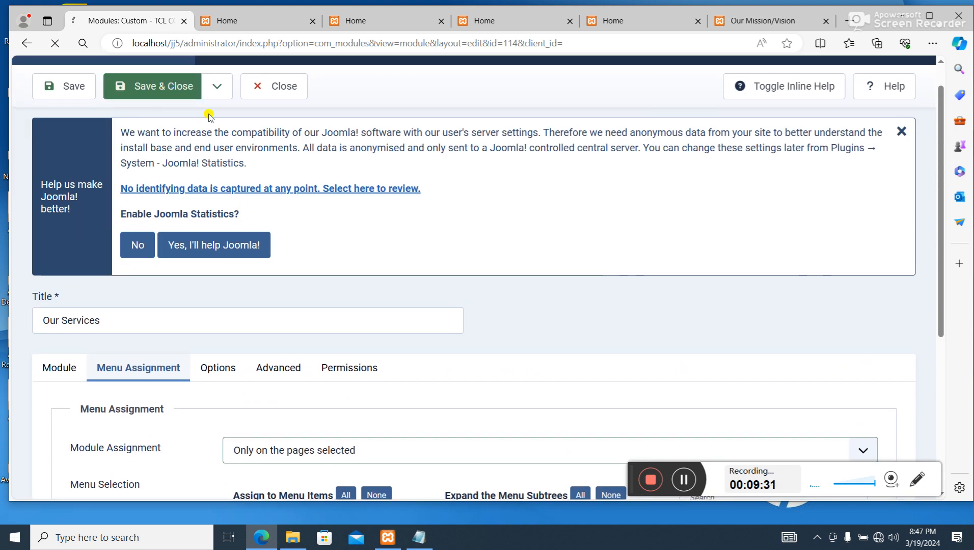
- Open the Why Choose Us module and set its menu assignment to Only on the pages selected
scroll(360, 286, down, 3)
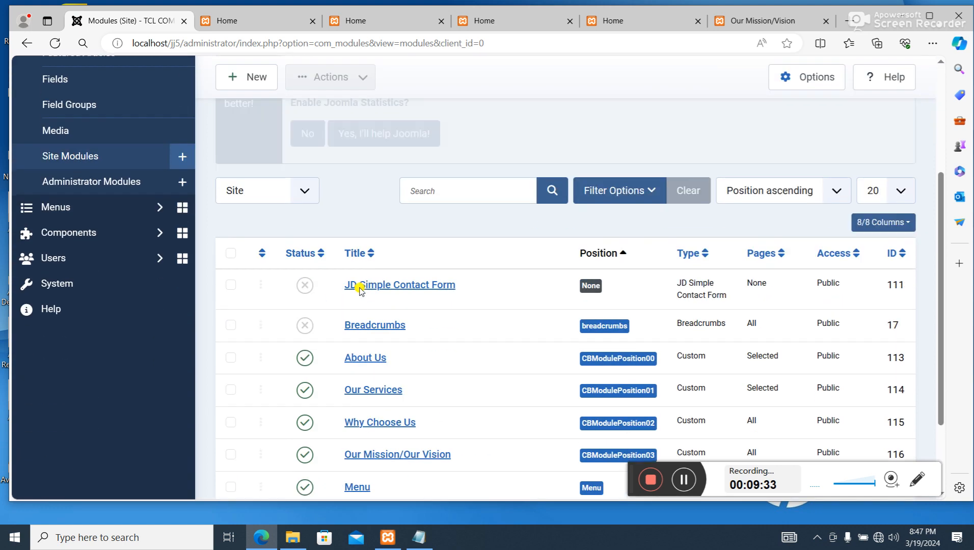
scroll(383, 303, down, 2)
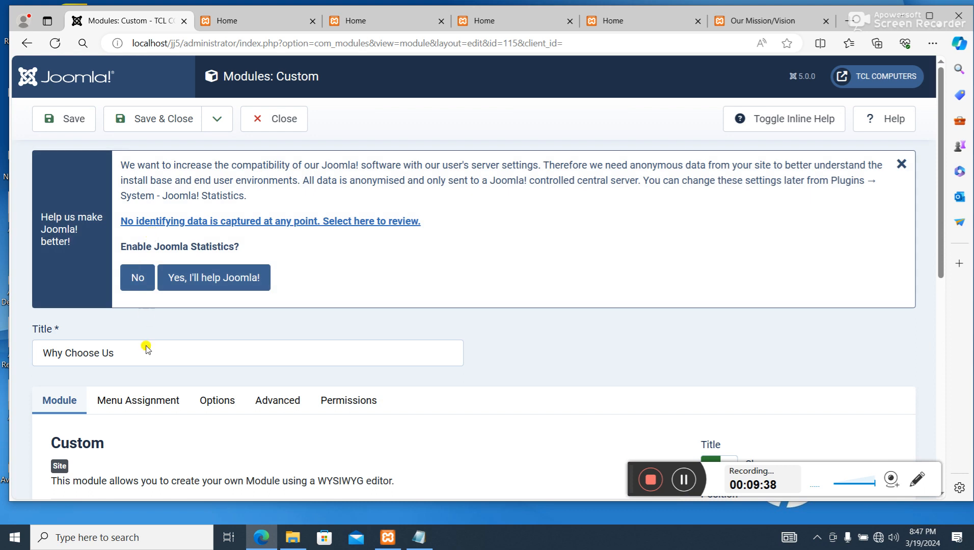
click(138, 400)
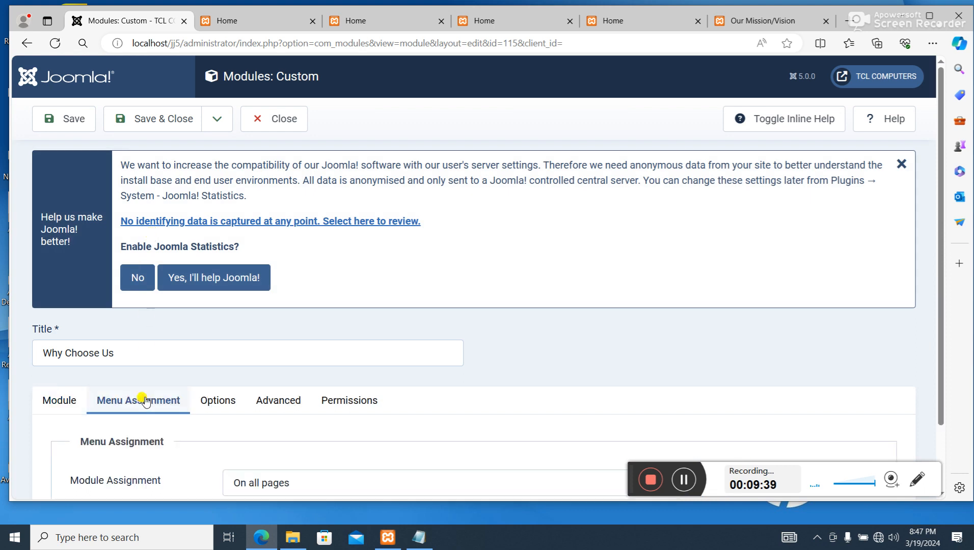
scroll(266, 398, down, 1)
click(275, 406)
click(278, 453)
- Deselect every Main Menu item except Home for the Why Choose Us module, then save and close it
scroll(288, 437, down, 4)
click(267, 305)
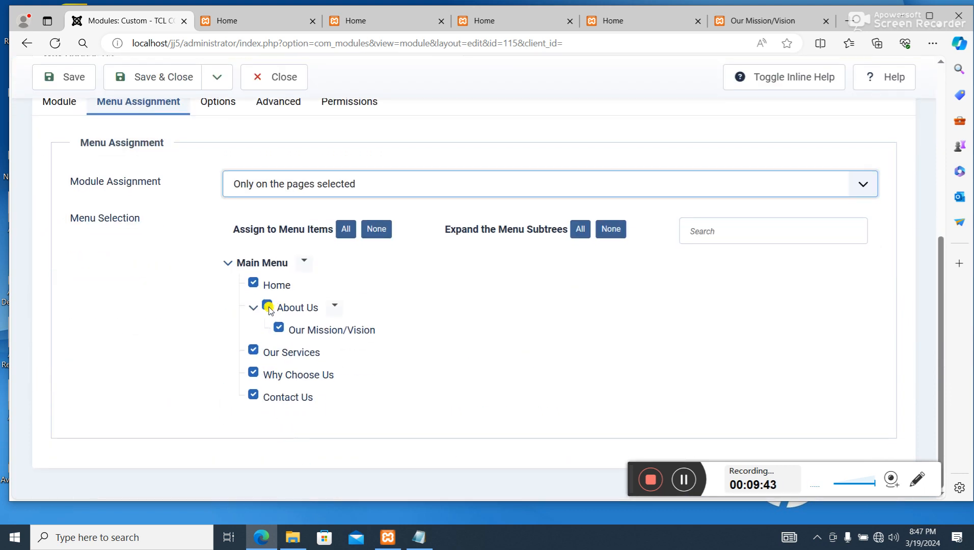
click(279, 328)
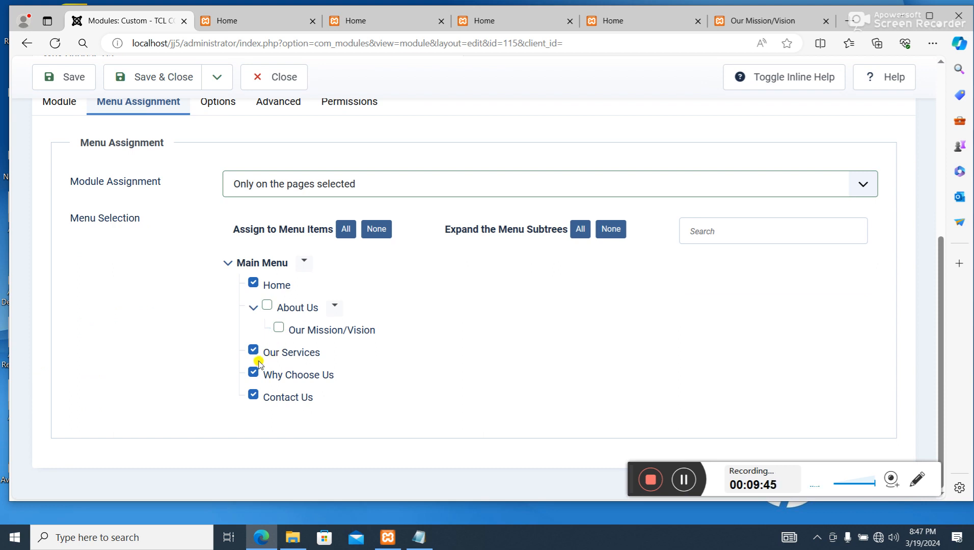
click(253, 350)
click(253, 394)
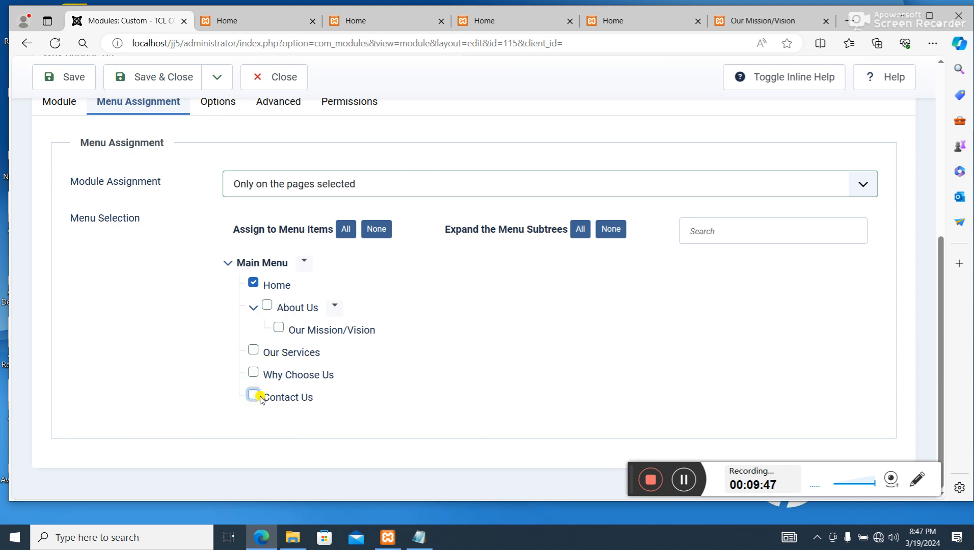
scroll(302, 365, up, 4)
scroll(357, 331, down, 4)
scroll(331, 306, up, 5)
click(160, 89)
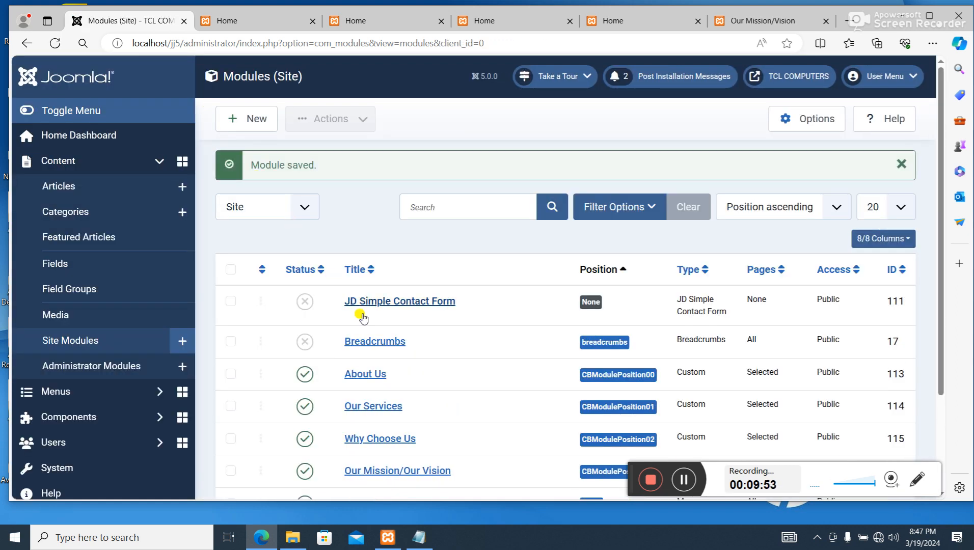
- Open the Our Mission/Our Vision module and set its menu assignment to Only on the pages selected
scroll(372, 341, down, 3)
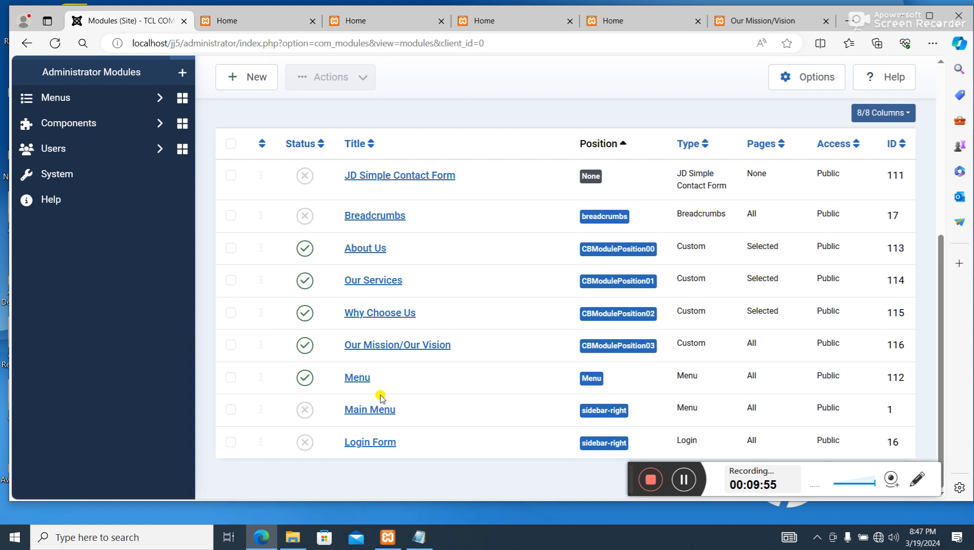
click(385, 347)
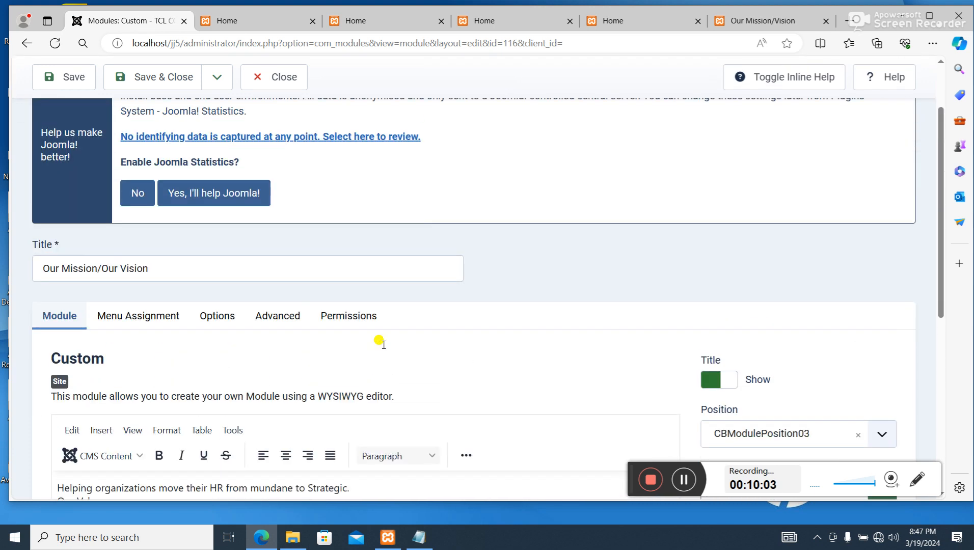
scroll(380, 347, down, 4)
scroll(179, 233, up, 3)
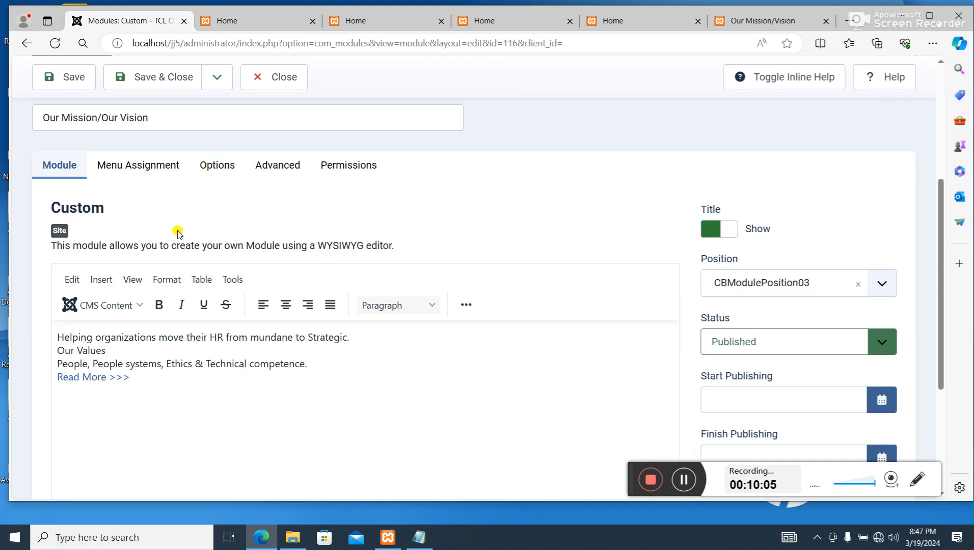
click(153, 267)
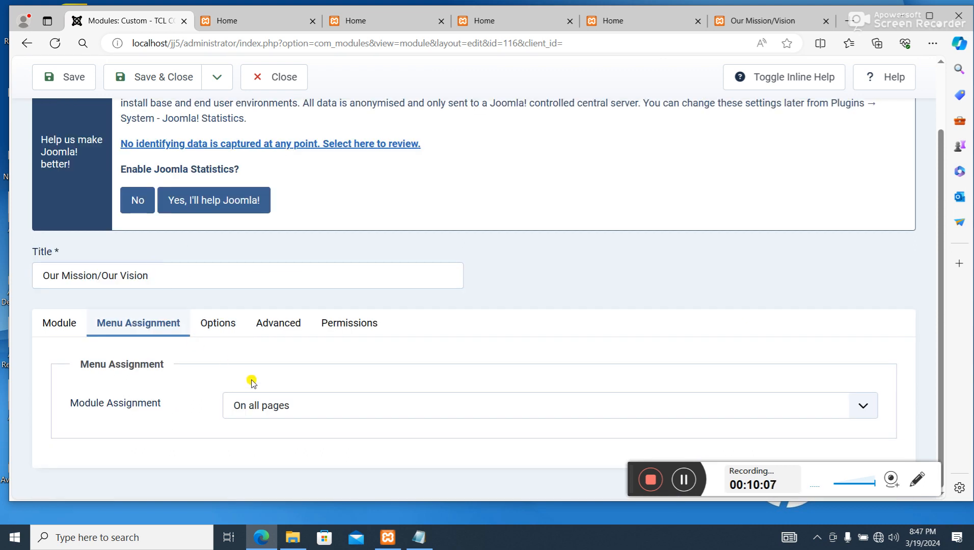
click(262, 404)
click(272, 441)
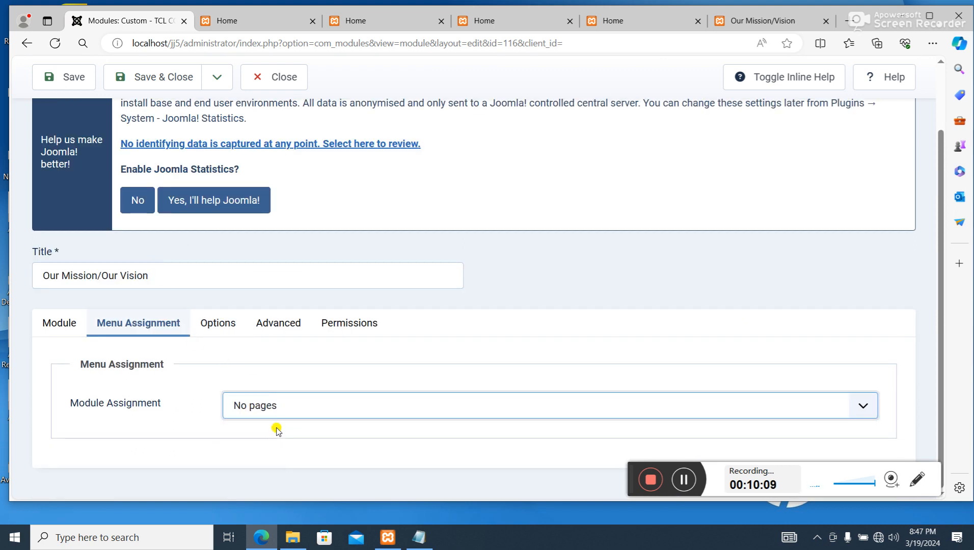
click(261, 403)
- Deselect every Main Menu item except Home for the Our Mission/Our Vision module, then save and close it
scroll(274, 451, down, 4)
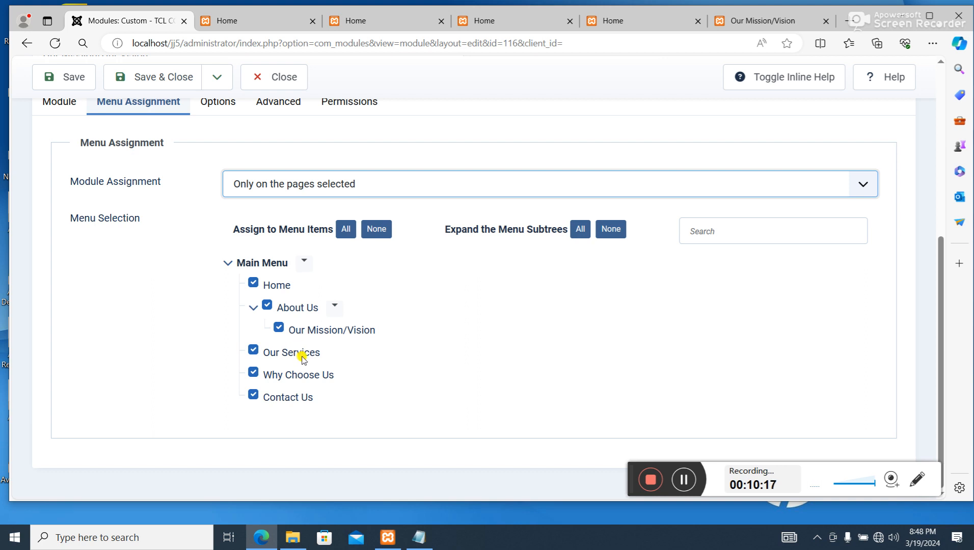
click(271, 300)
click(267, 305)
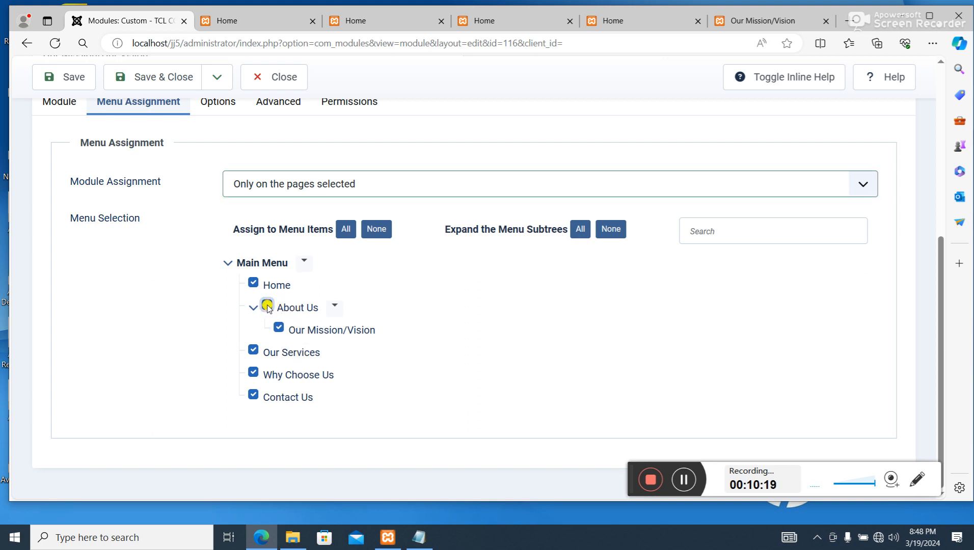
click(279, 327)
click(253, 350)
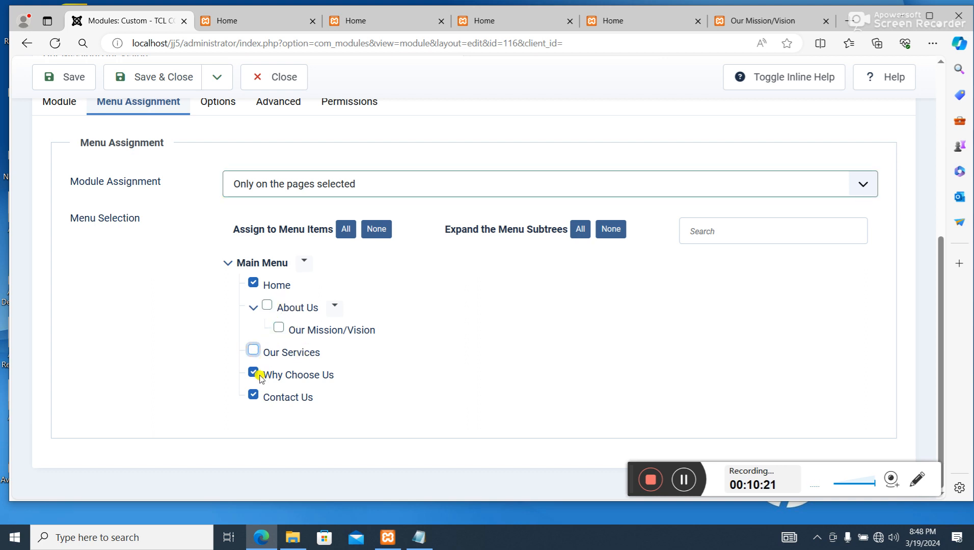
click(253, 373)
click(254, 395)
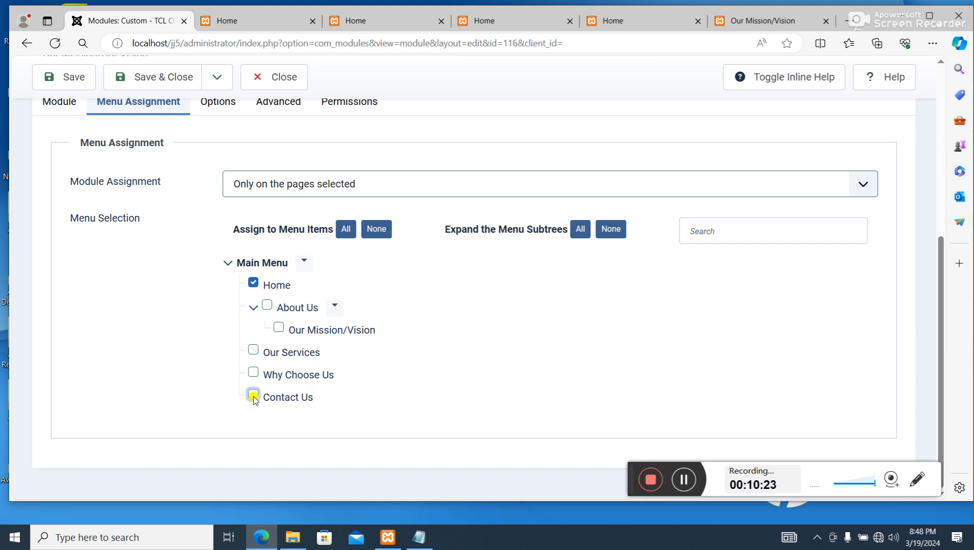
scroll(355, 292, up, 5)
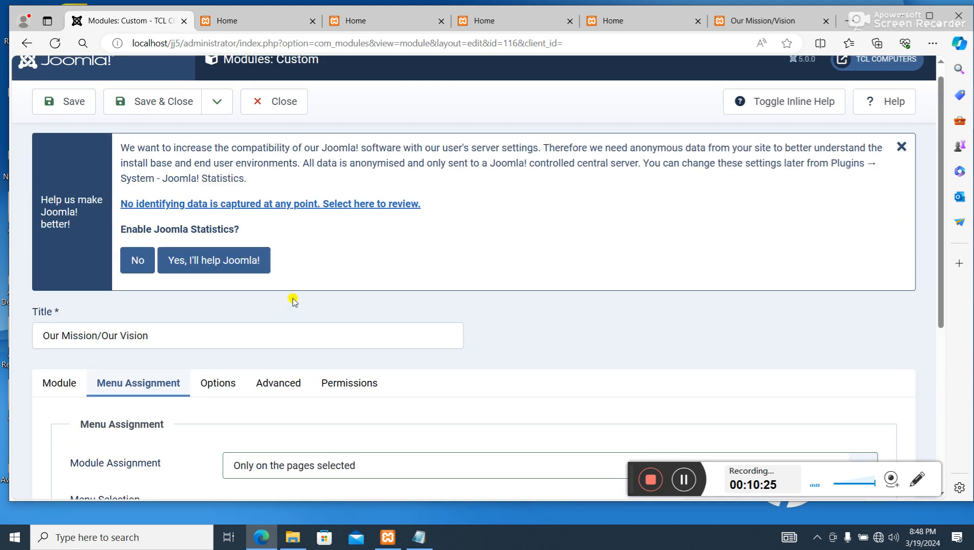
scroll(293, 300, up, 1)
click(168, 123)
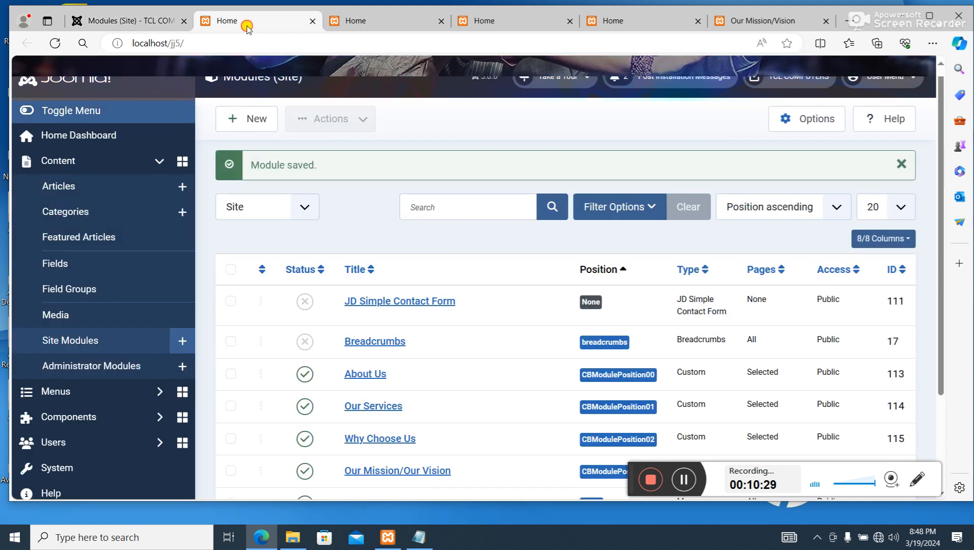
- Switch to the site's Home page and check how the four custom modules are displayed
click(248, 21)
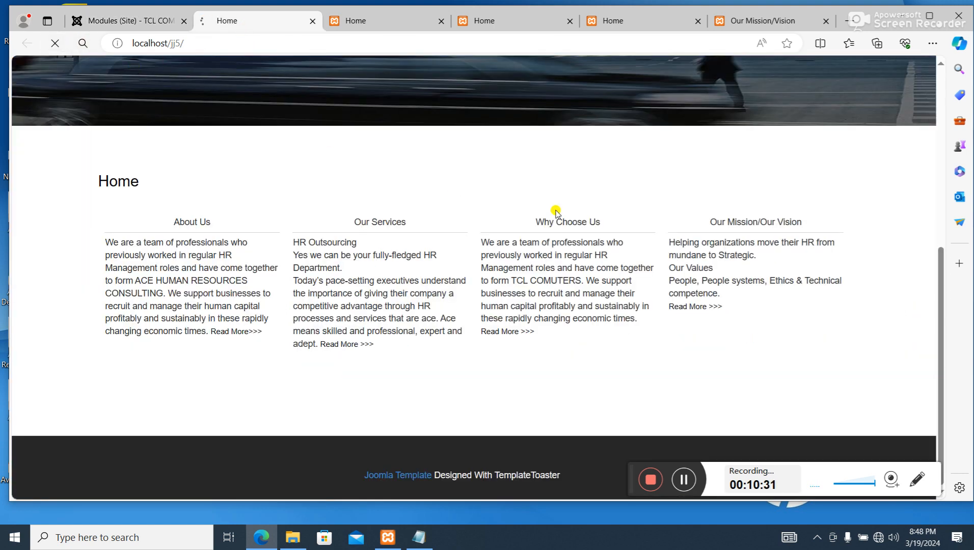
scroll(606, 260, up, 1)
scroll(601, 265, up, 3)
scroll(509, 316, down, 4)
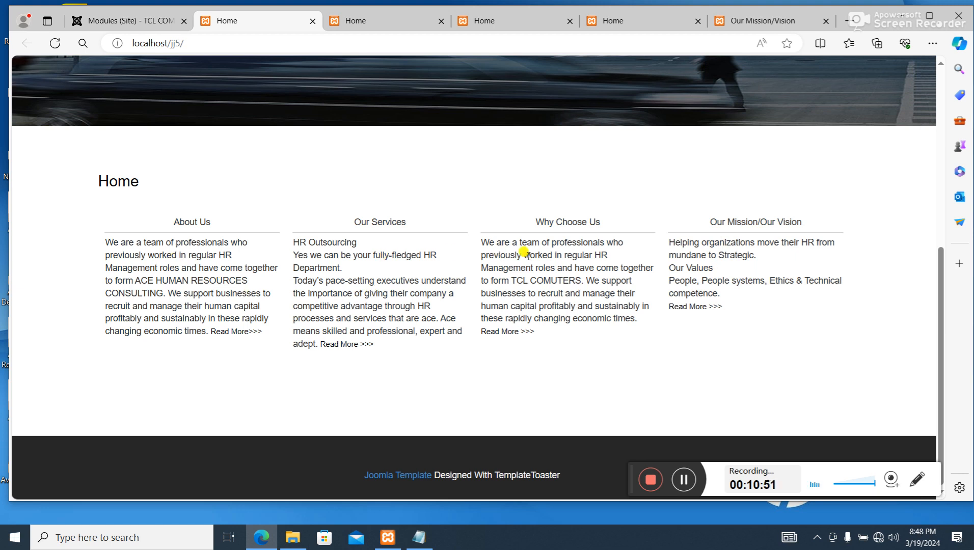
- Unpublish the Our Mission/Our Vision module in the site modules list and reload the Home page to check the effect
click(143, 21)
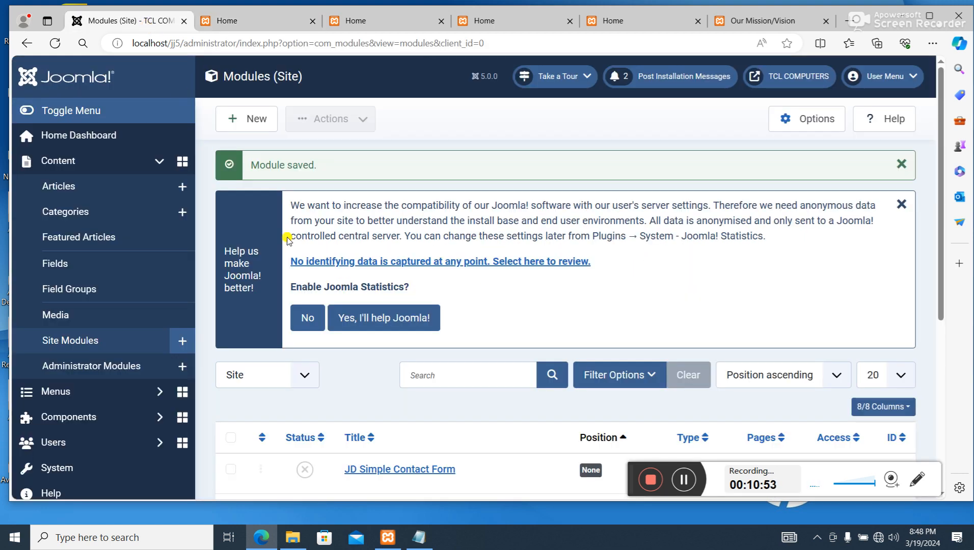
scroll(467, 326, down, 4)
scroll(468, 326, down, 2)
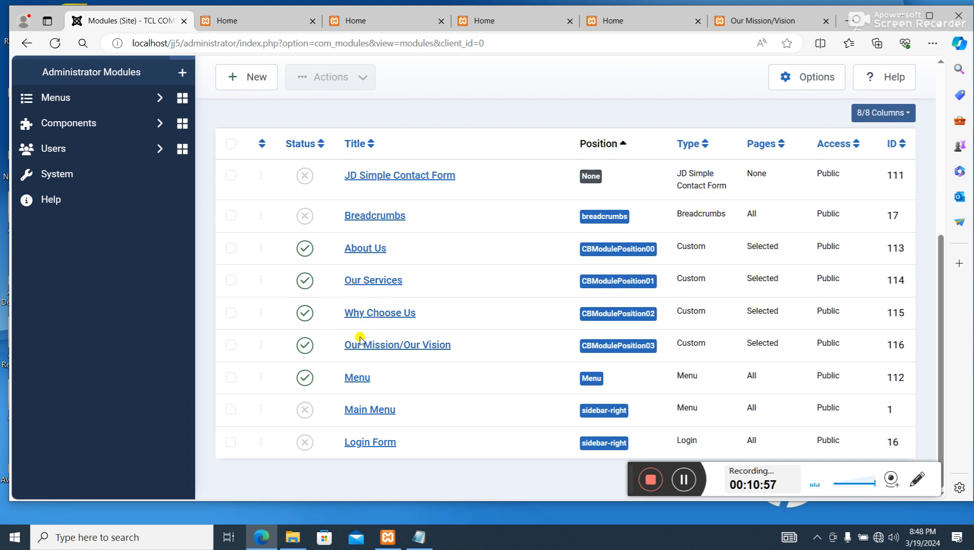
click(305, 346)
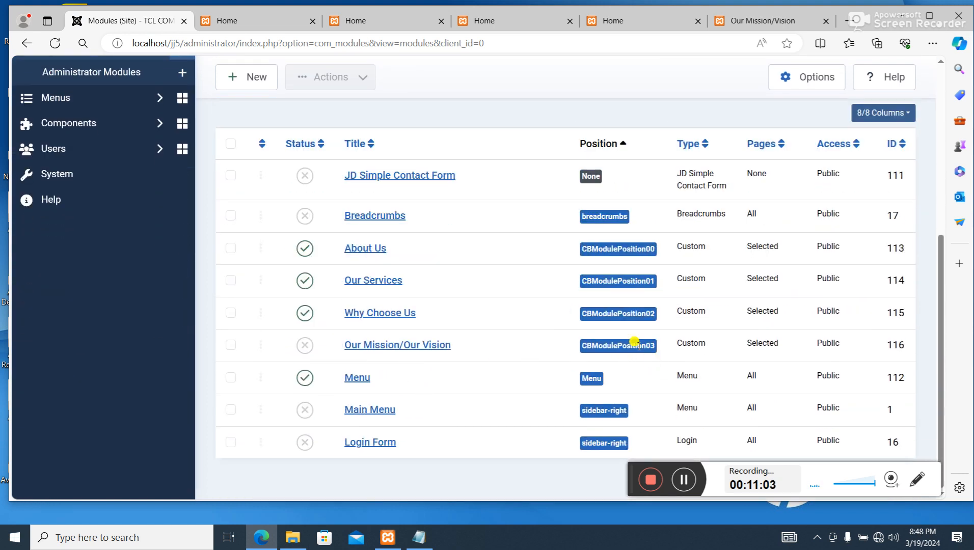
click(260, 19)
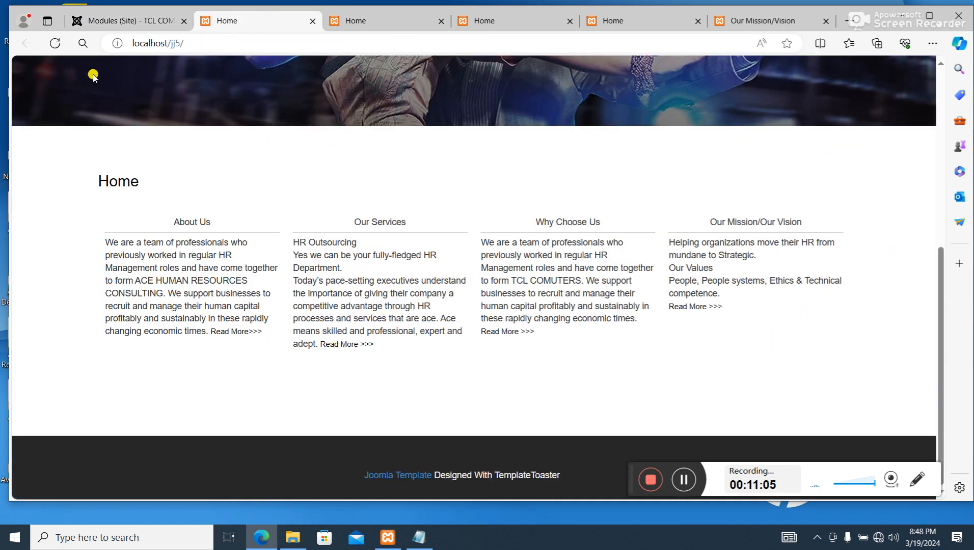
click(55, 43)
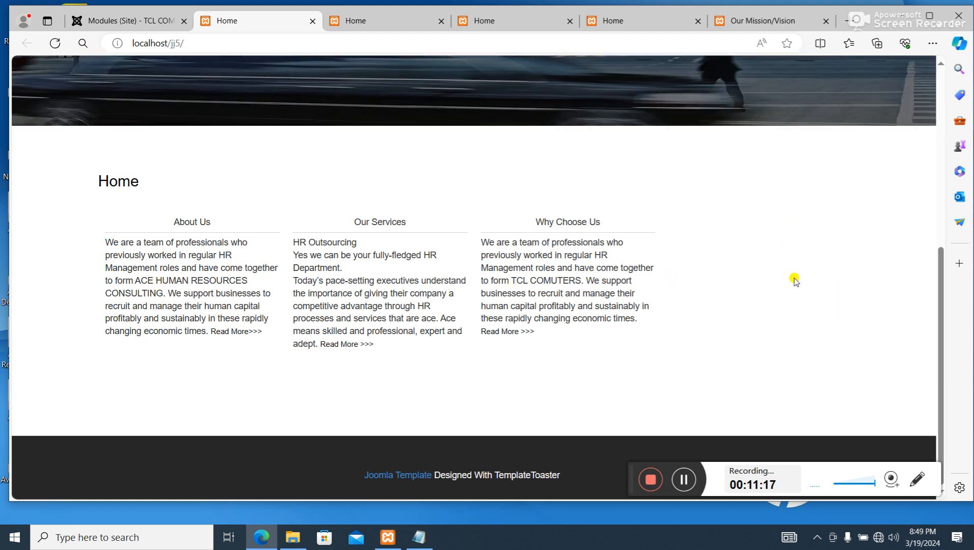
- Publish the Our Mission/Our Vision module again and reload the Home page to review its modules
click(131, 22)
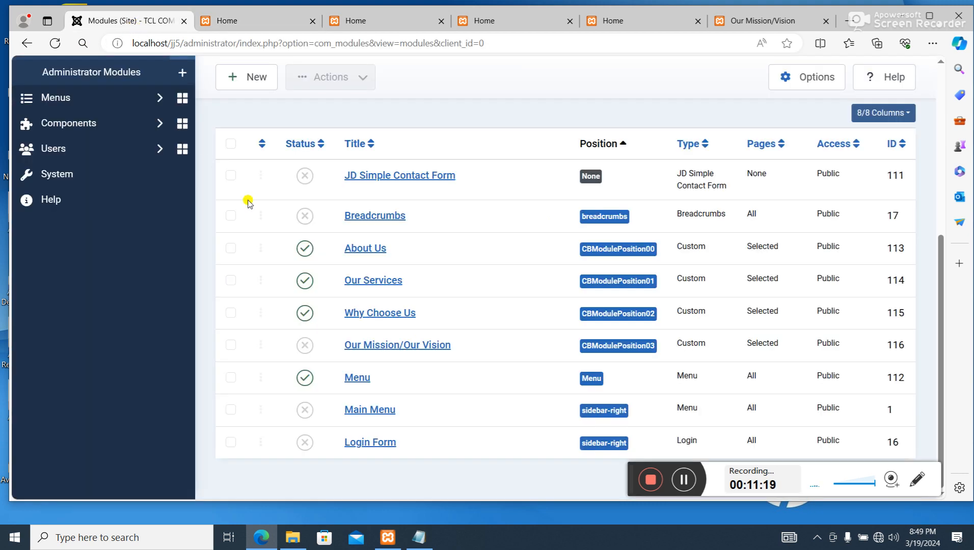
click(305, 345)
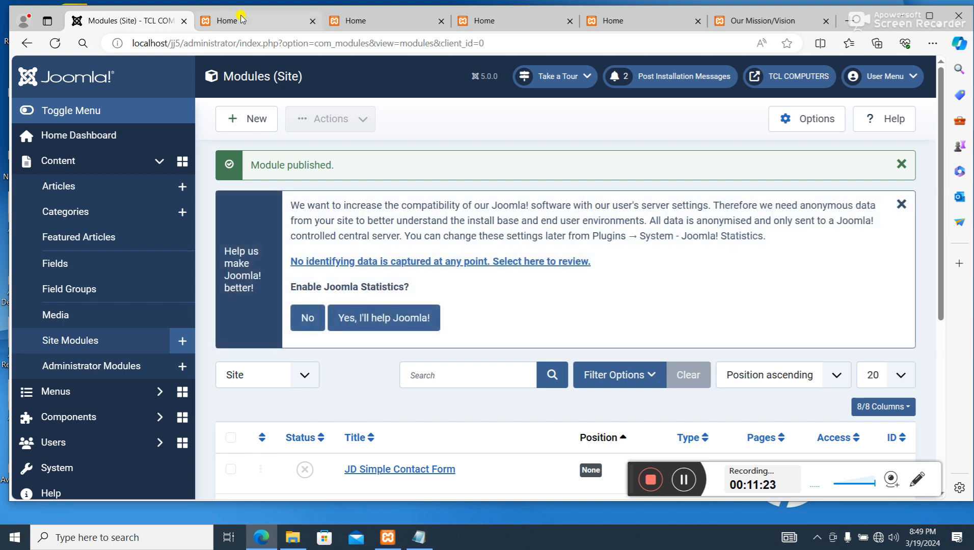
click(243, 19)
click(55, 43)
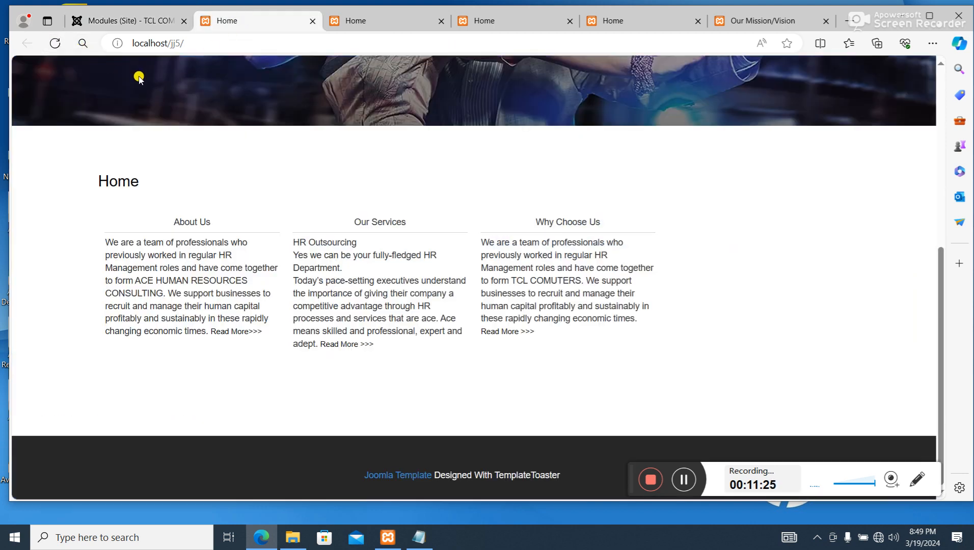
scroll(498, 321, up, 4)
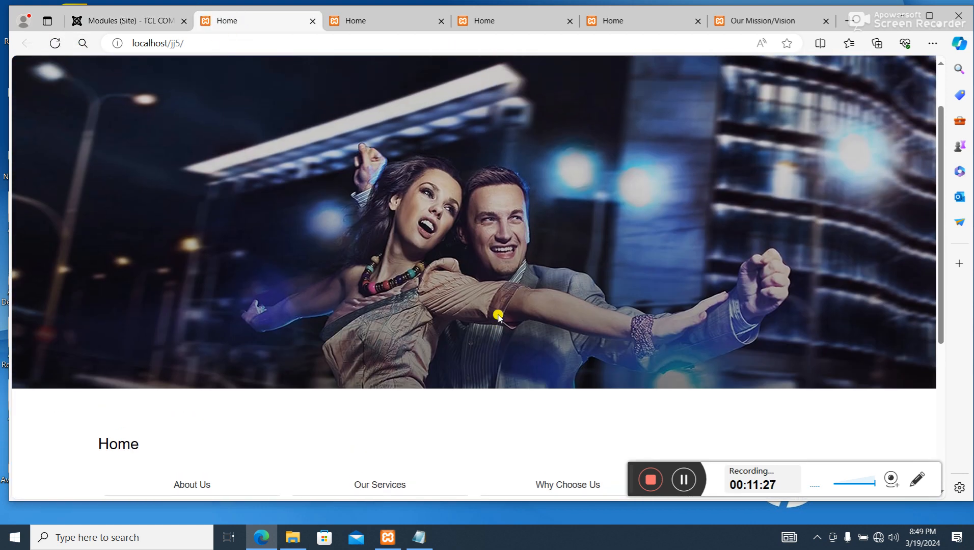
scroll(519, 301, down, 4)
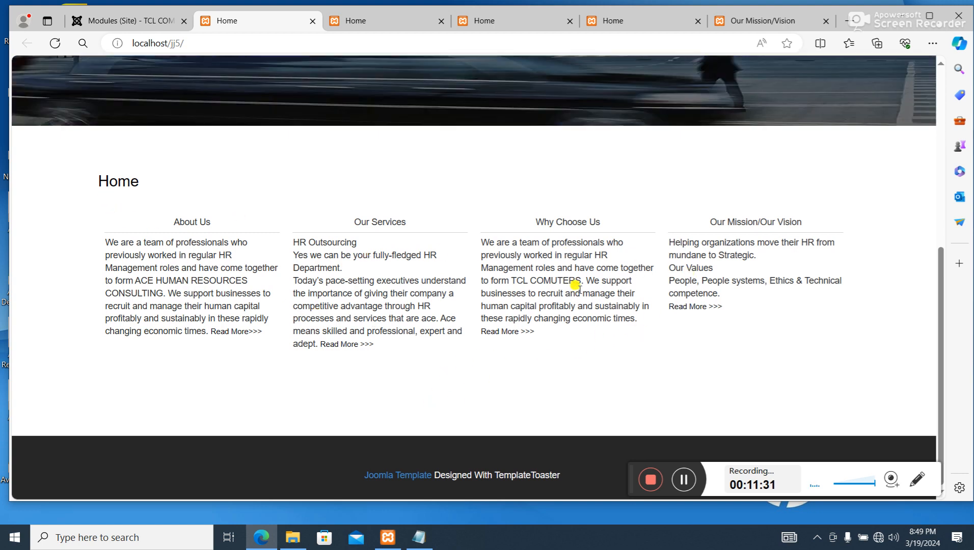
scroll(576, 285, up, 8)
scroll(577, 286, down, 6)
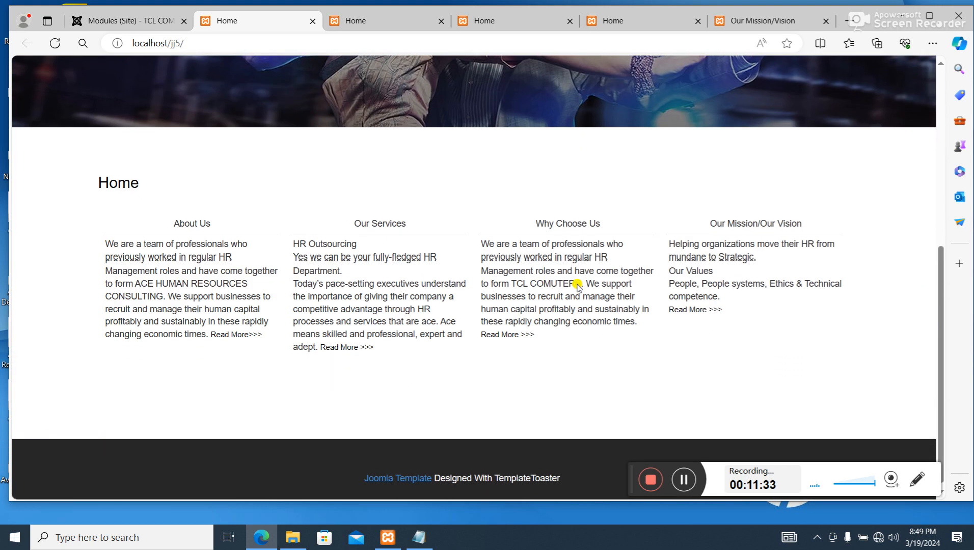